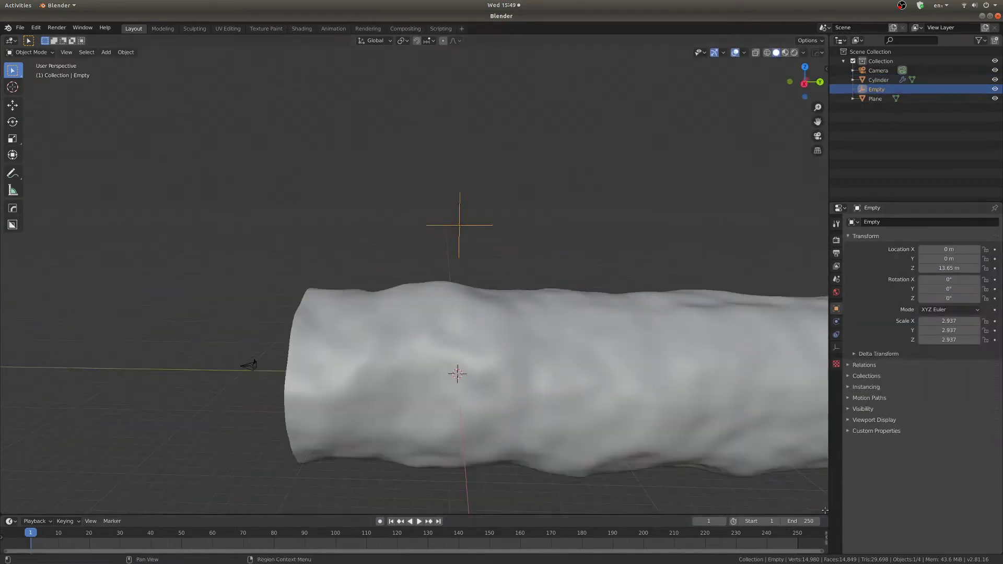
Split off a new area beneath the 3D viewport, turn it into a Graph Editor and show its sidebar.
left_click_drag(824, 511, 816, 319)
left_click(11, 326)
left_click(121, 382)
key("n")
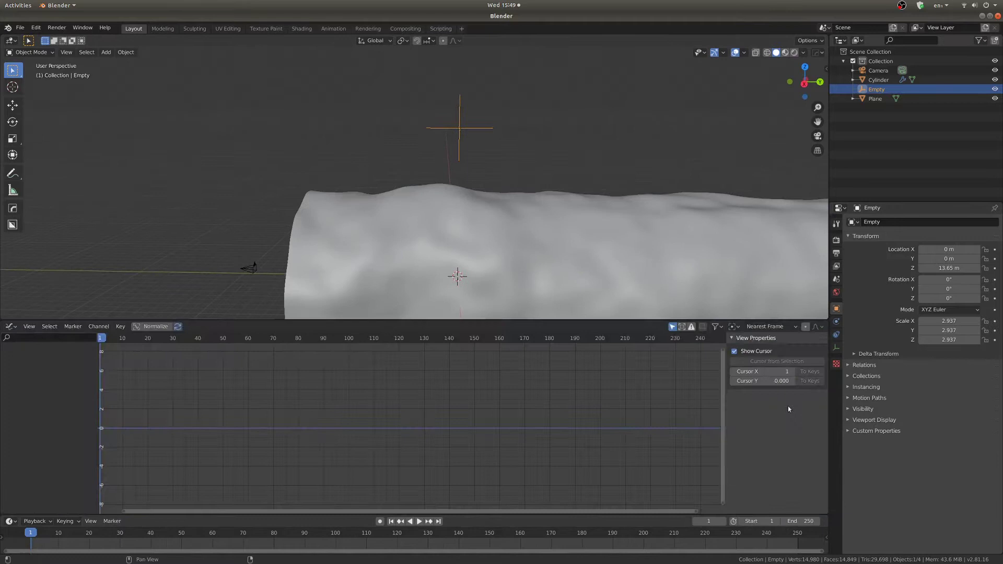
Insert a location keyframe on the Empty at frame 1 and select its Y Location curve.
key("i")
left_click(490, 151)
left_click(10, 365)
middle_click_drag(313, 230, 313, 238)
scroll(313, 238, "down", 1)
left_click(36, 382)
middle_click_drag(261, 444, 250, 418)
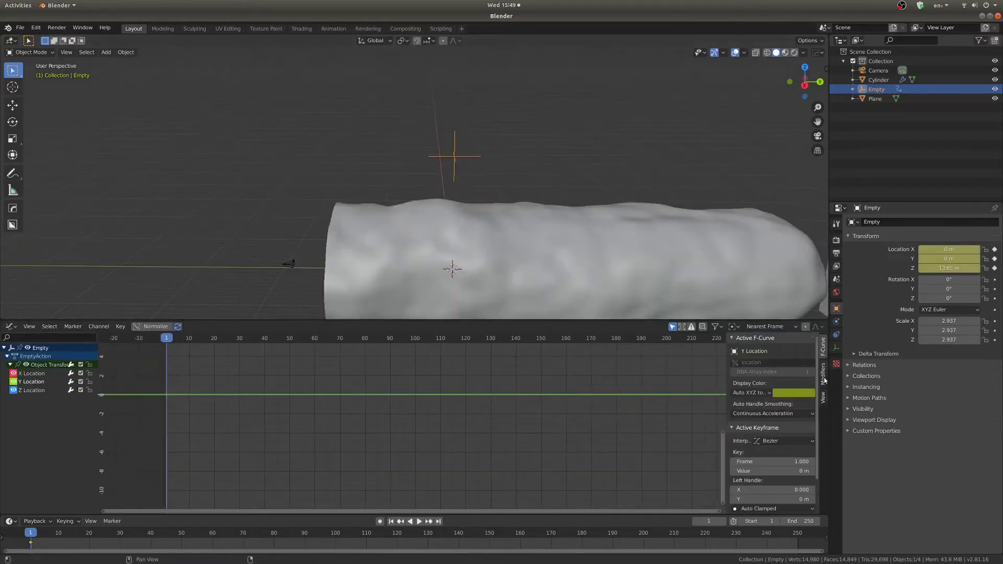
Add a Generator modifier to the Y Location curve with an x coefficient of -1.240 and play the animation.
left_click(823, 374)
left_click(760, 351)
left_click(752, 363)
key("space")
key("Escape")
scroll(508, 175, "down", 2)
key("minus")
key("space")
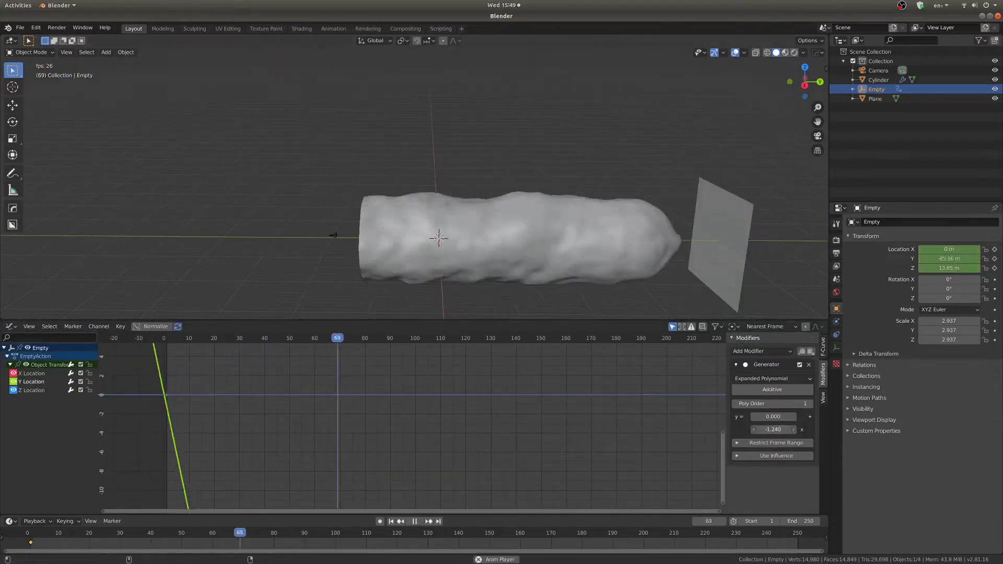
Give the Generator's x coefficient a steeper negative value to speed up the texture motion, and view it through the camera.
double_click(772, 429)
type("-100")
key("Return")
double_click(772, 429)
type("-10")
key("Return")
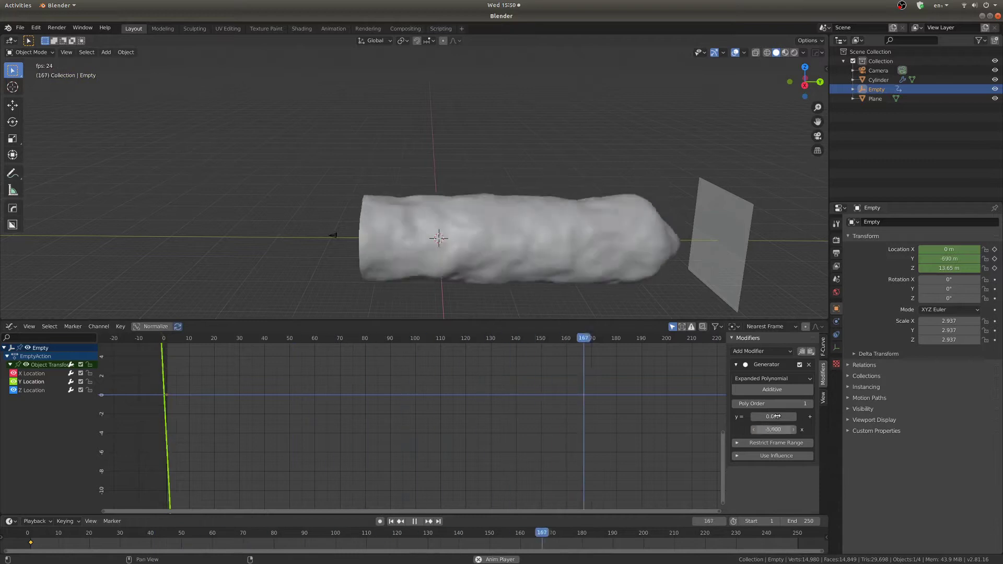
key("KP_0")
key("alt+a")
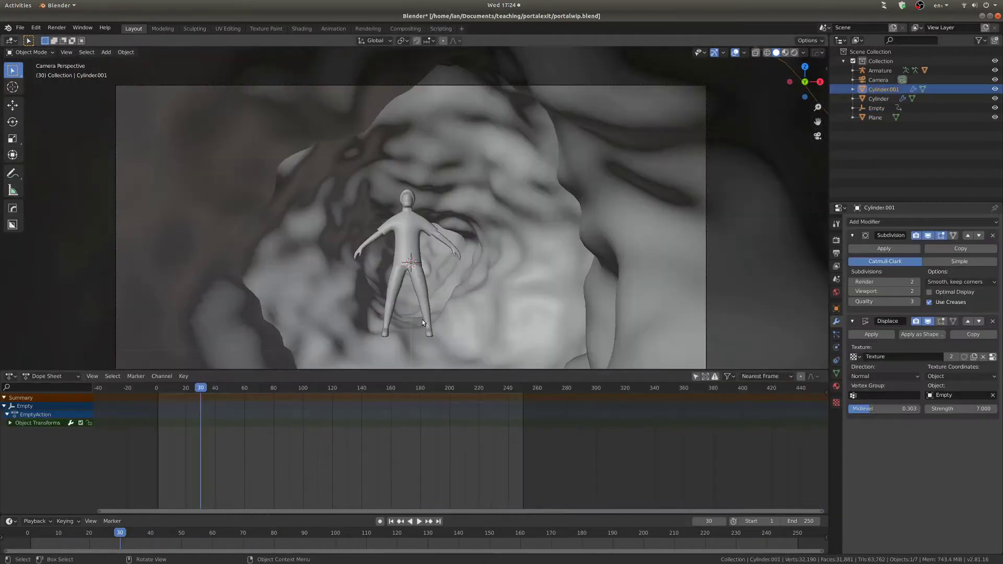
Show the scene in Material Preview shading and examine the glowing tunnel from outside and inside.
scroll(432, 297, "up", 4)
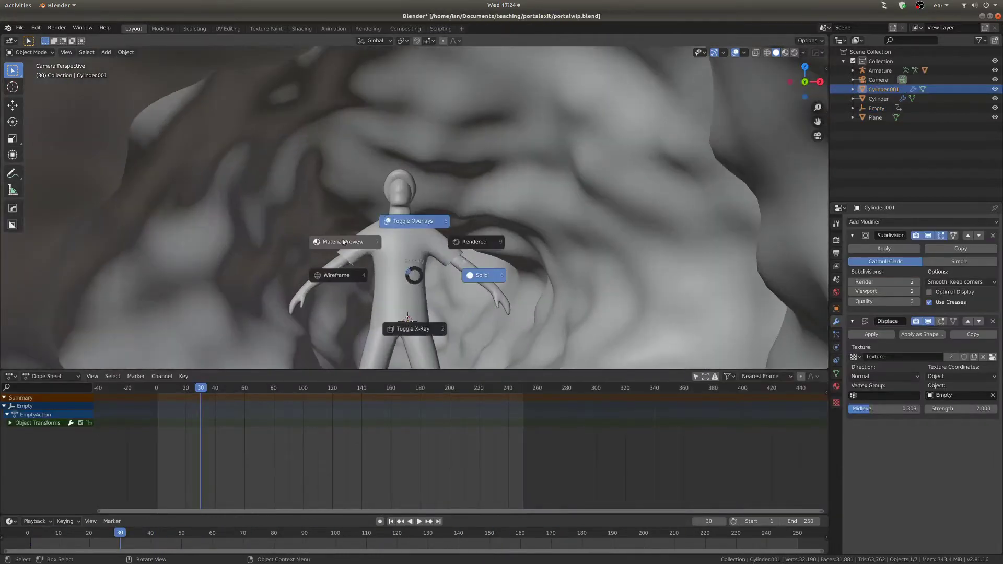
left_click(343, 241)
mouse_move(355, 235)
middle_mouse_down()
mouse_move(410, 256)
mouse_move(409, 243)
mouse_move(395, 248)
mouse_move(412, 243)
middle_mouse_up()
scroll(382, 239, "down", 7)
scroll(416, 254, "down", 1)
scroll(395, 248, "down", 4)
scroll(394, 250, "down", 1, "alt")
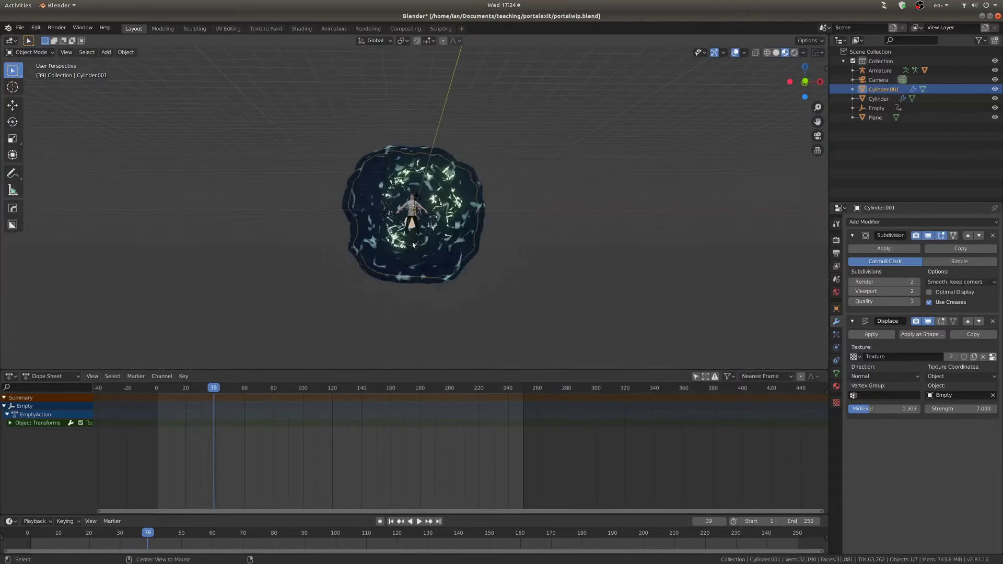
scroll(408, 210, "up", 8)
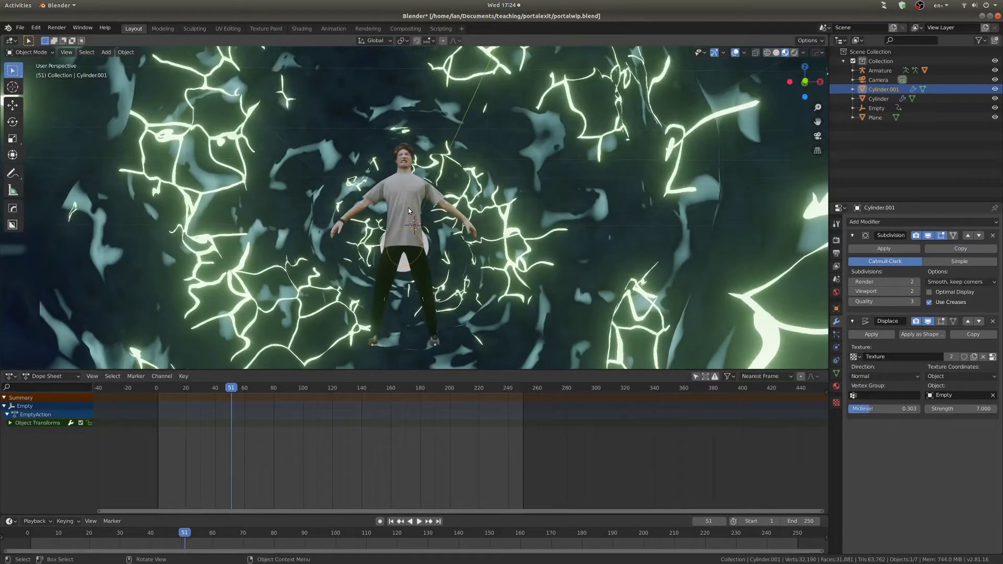
Select the textured character mesh, frame it and inspect it up close.
left_click(408, 210)
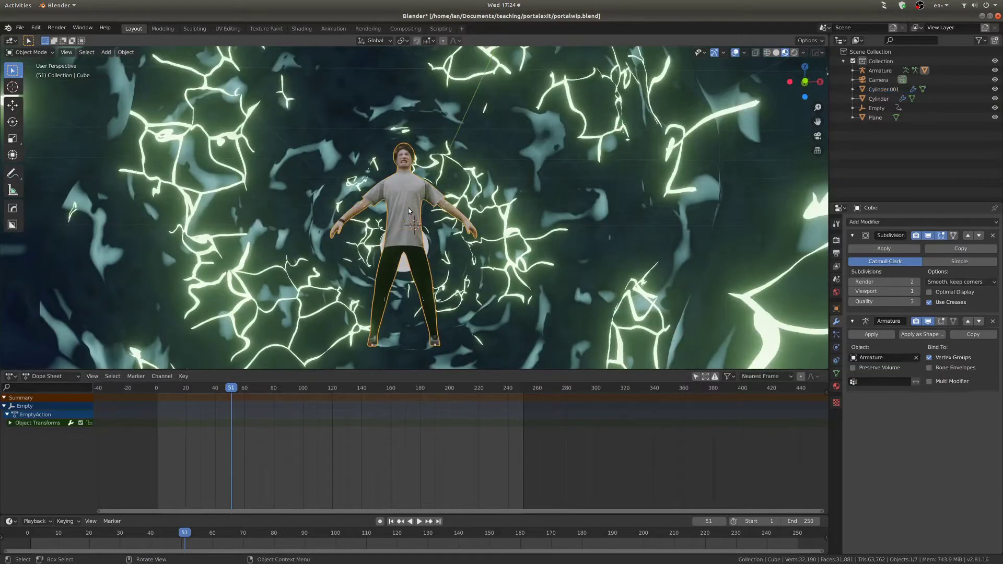
key("KP_Decimal")
middle_click_drag(418, 181, 286, 216)
scroll(443, 235, "up", 3)
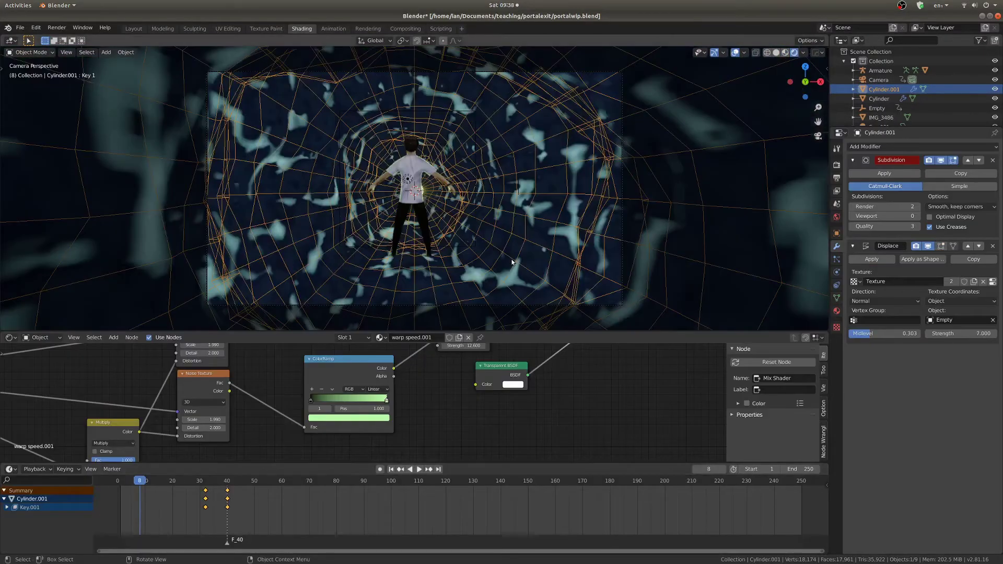
Preview the tunnel exit animation to frame 40 and inspect the IMG_3486 image plane behind the tunnel from outside.
key("space")
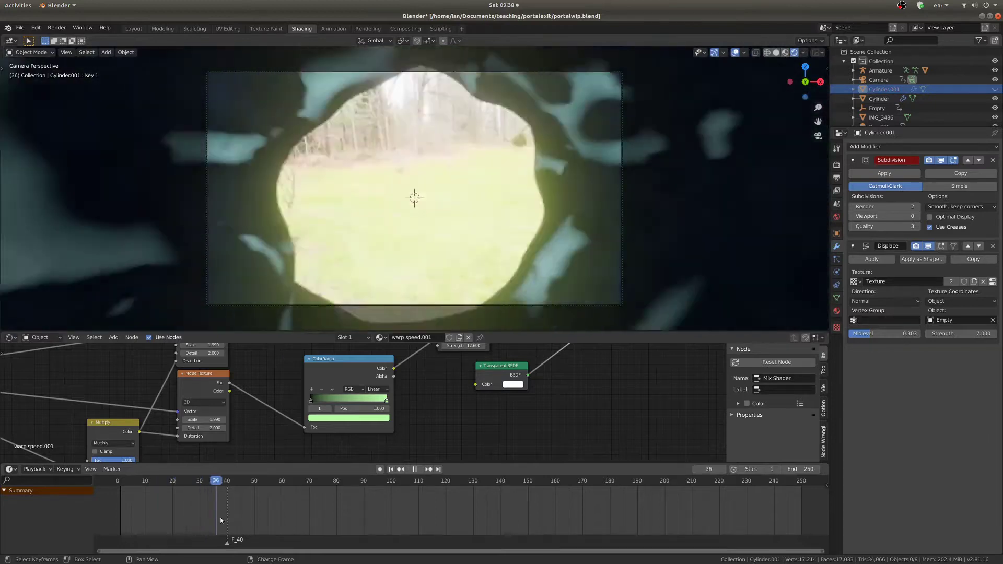
mouse_move(230, 517)
right_mouse_down()
mouse_move(208, 514)
mouse_move(224, 515)
right_mouse_up()
key("space")
middle_click_drag(390, 270, 306, 200)
left_click(299, 189)
scroll(298, 198, "down", 8)
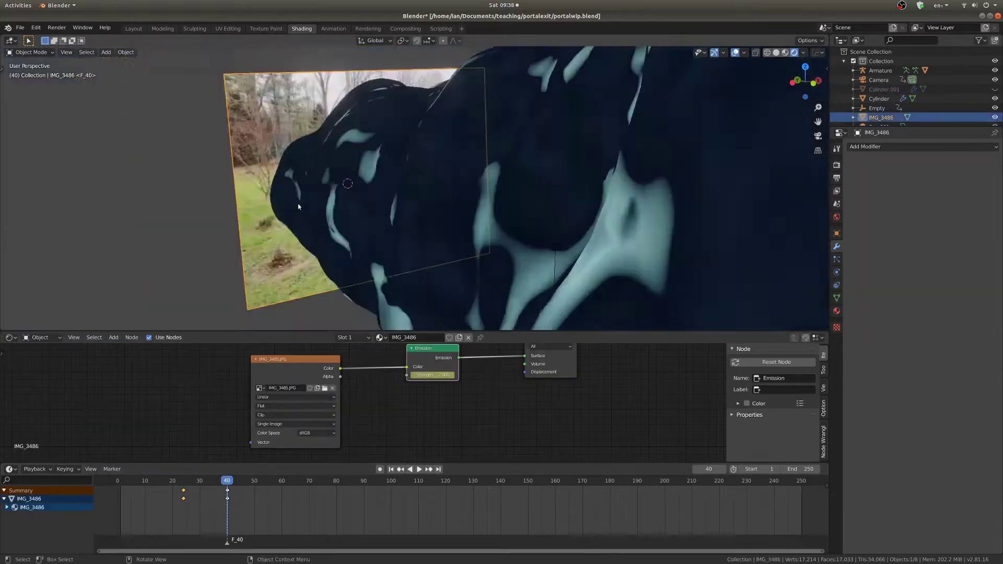
middle_click_drag(342, 231, 314, 220)
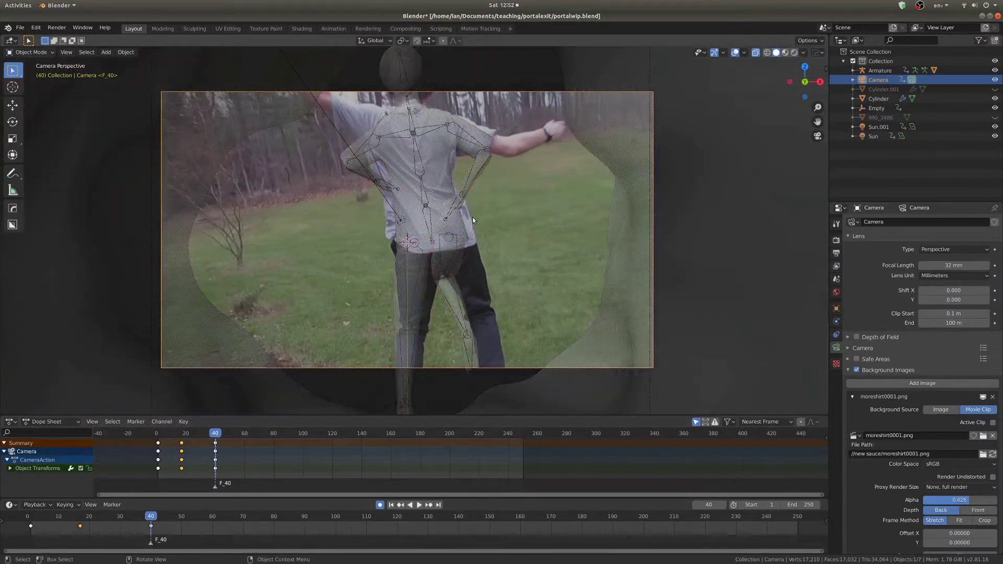
Enter Pose Mode on the armature and rotate the upper arm on the footage's raised right side to match the actor at frame 40.
left_click(425, 195)
key("ctrl+Tab")
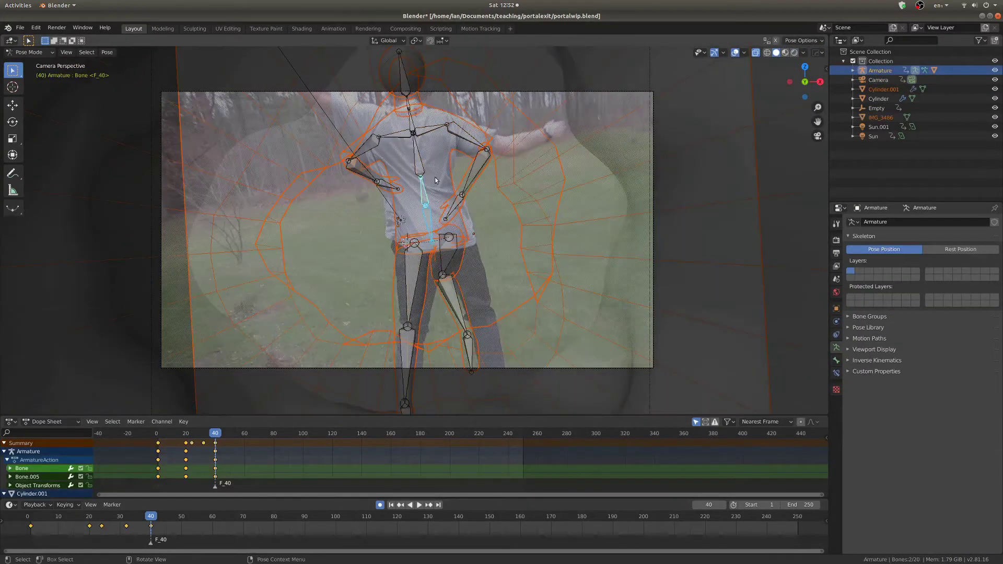
left_click(468, 136)
key("r")
left_click(481, 137)
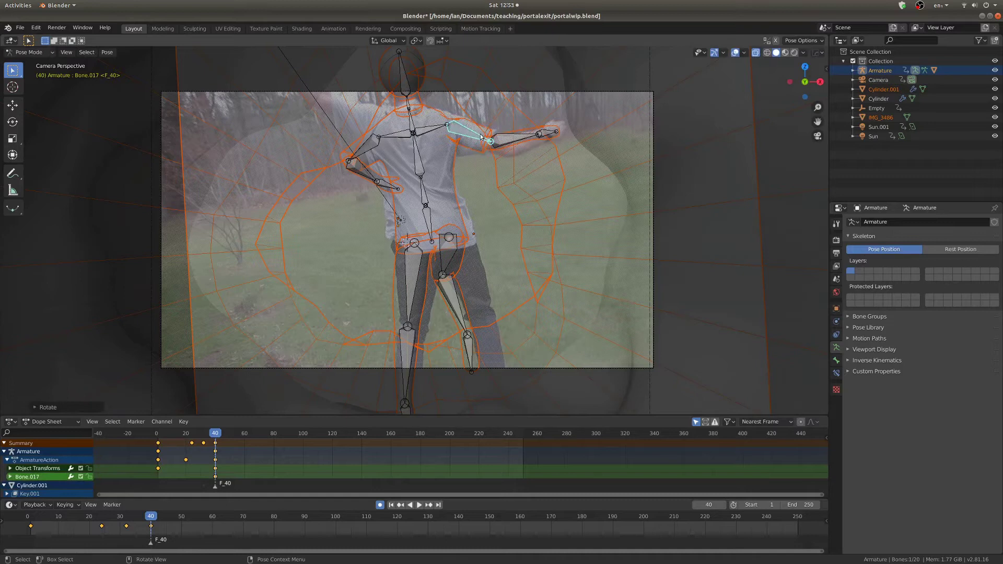
left_click(470, 132)
key("r")
key("r")
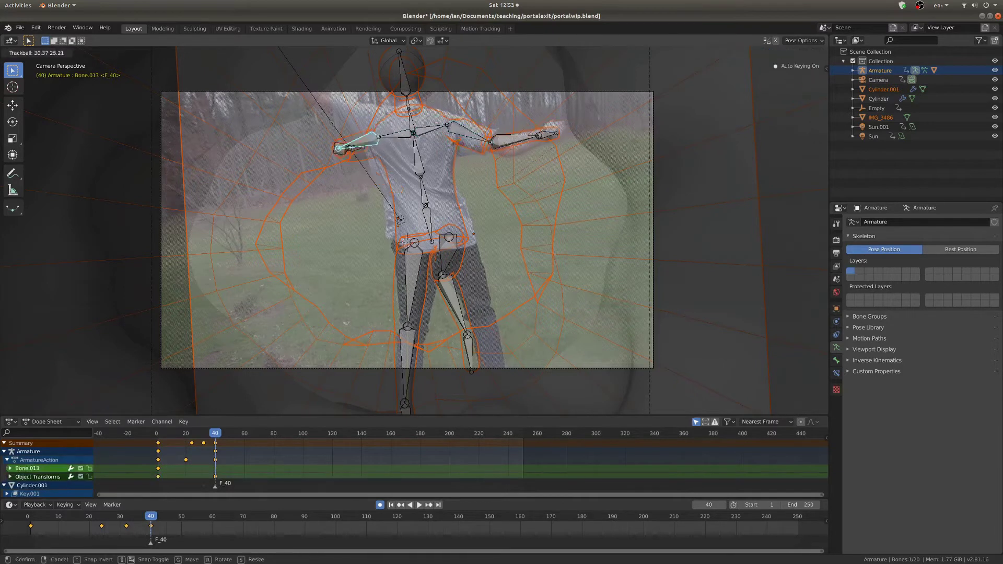
Rotate the other arm's bones to follow the actor's raised arm, and tilt the neck to match the footage.
left_click(361, 136)
key("r")
key("r")
left_click(392, 136)
key("r")
scroll(369, 126, "up", 4)
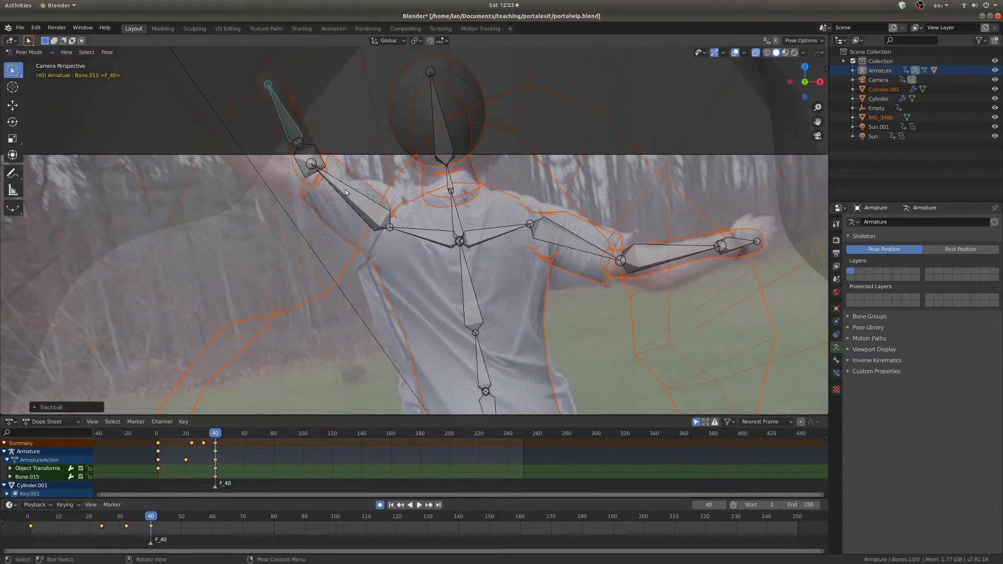
left_click(334, 180)
key("r")
left_click(299, 182)
left_click(445, 176)
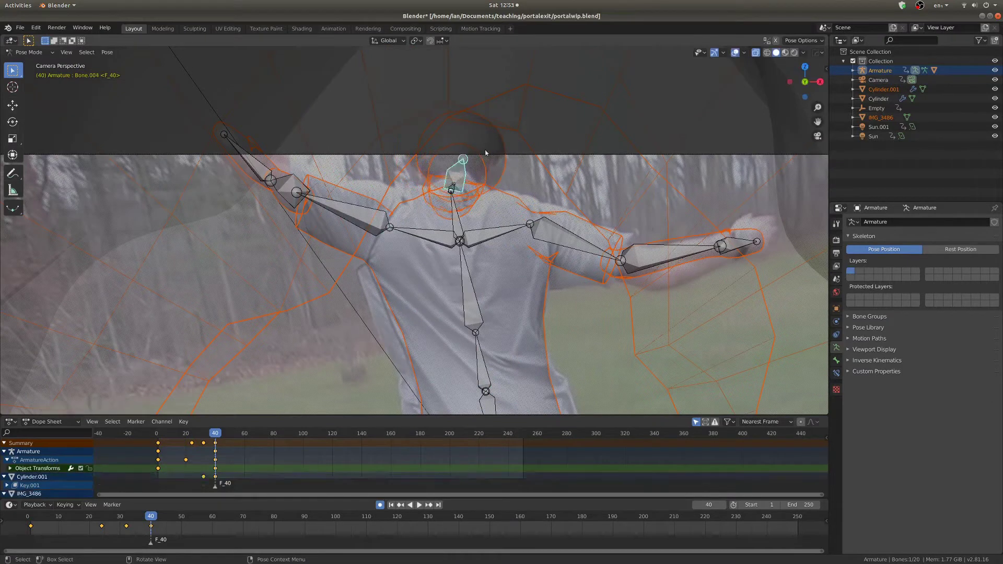
scroll(521, 192, "down", 3)
Rotate the thigh and shin bones of both legs to match the actor's stance in the footage.
left_click(406, 189)
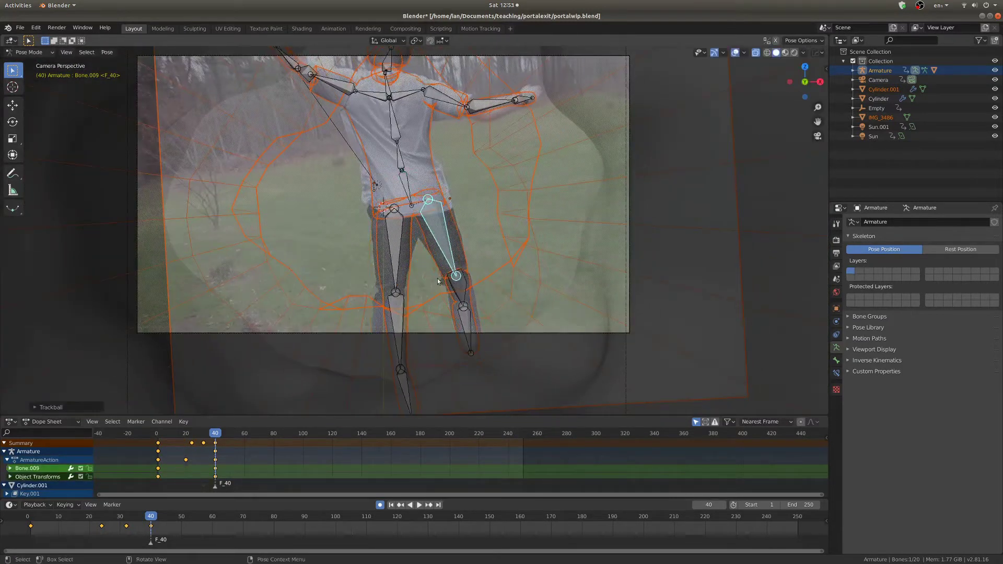
key("r")
left_click(399, 251)
key("r")
left_click(398, 326)
key("r")
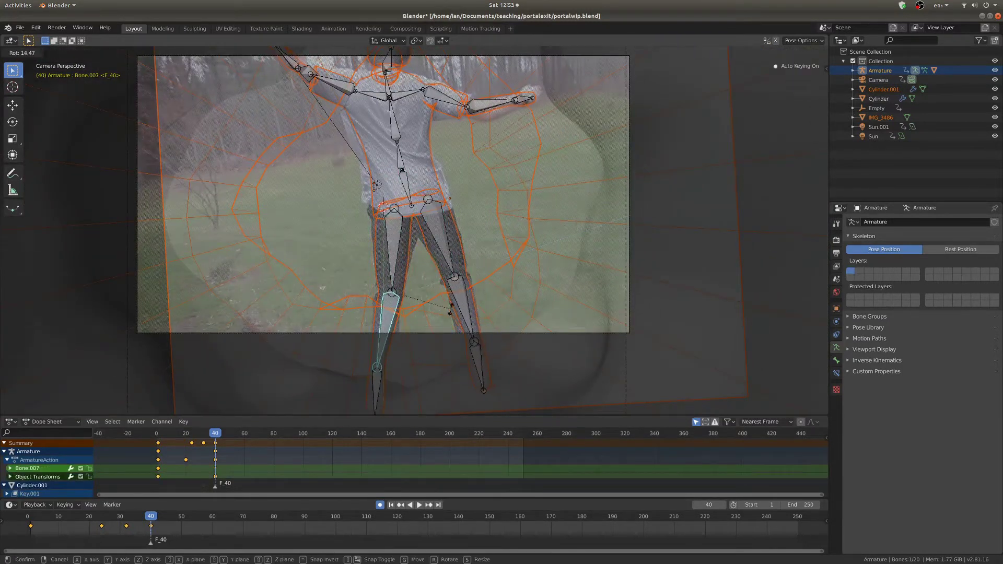
left_click(449, 308)
key("z")
middle_click_drag(462, 180, 502, 244, "shift")
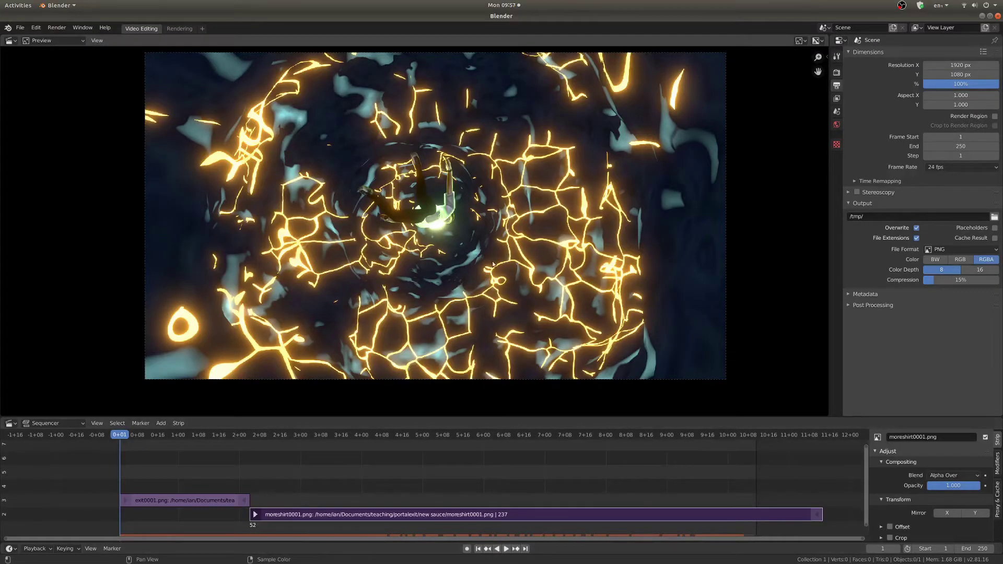
Play back the edit across the exit0001.png and moreshirt0001.png strips, and replay it from the first frame.
key("space")
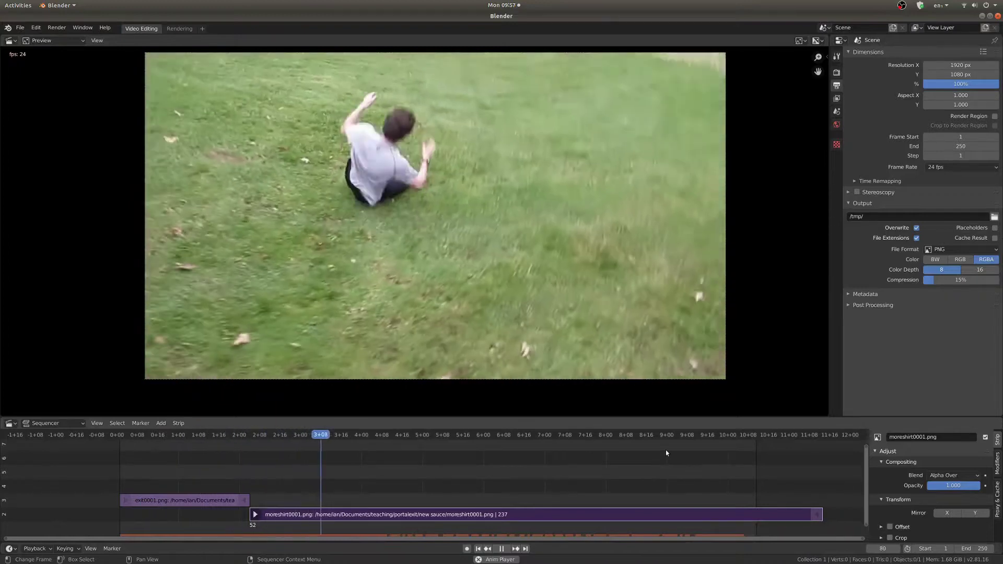
key("space")
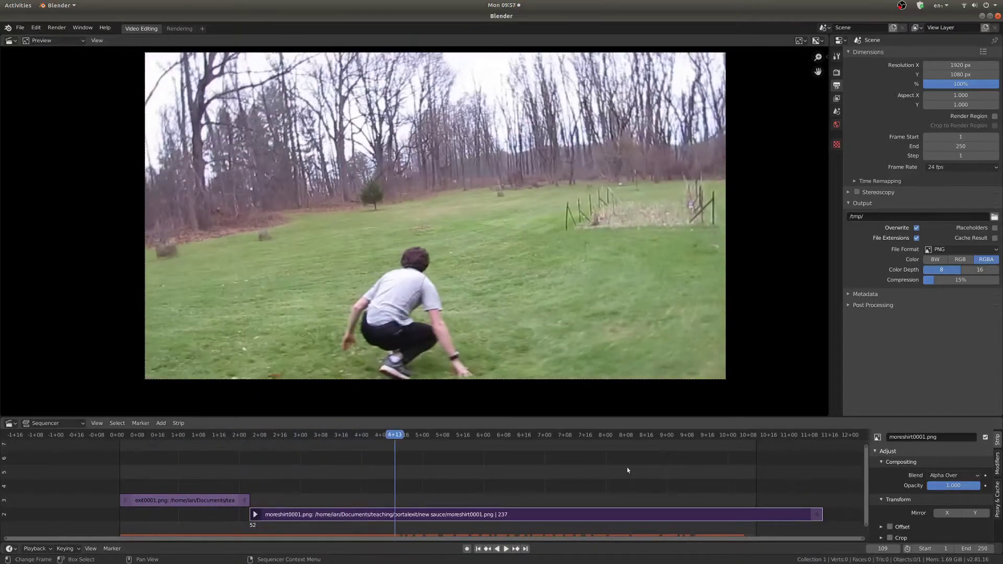
key("shift+Left")
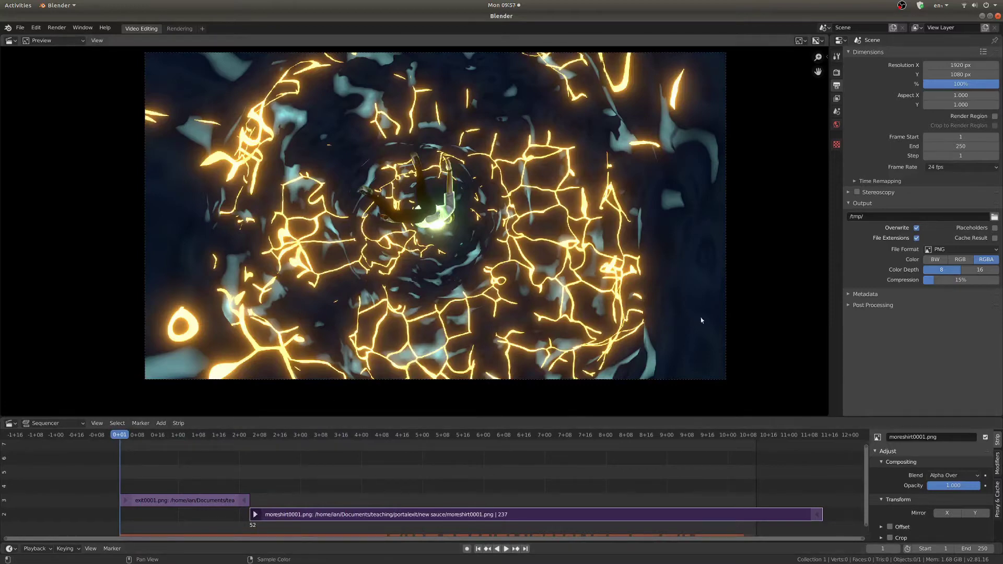
key("space")
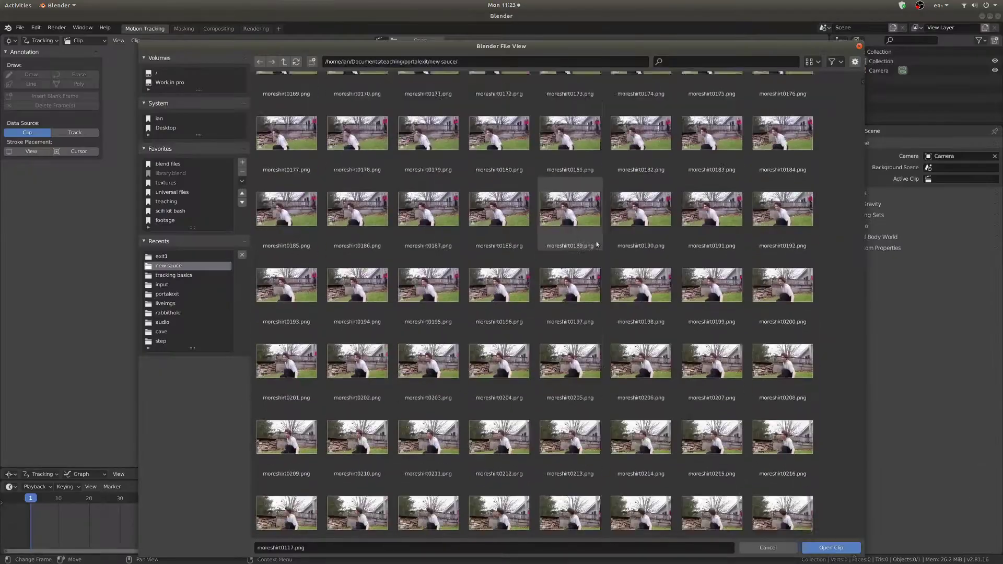
Open frames moreshirt0117.png to moreshirt0237.png as a clip for motion tracking.
scroll(608, 243, "up", 1)
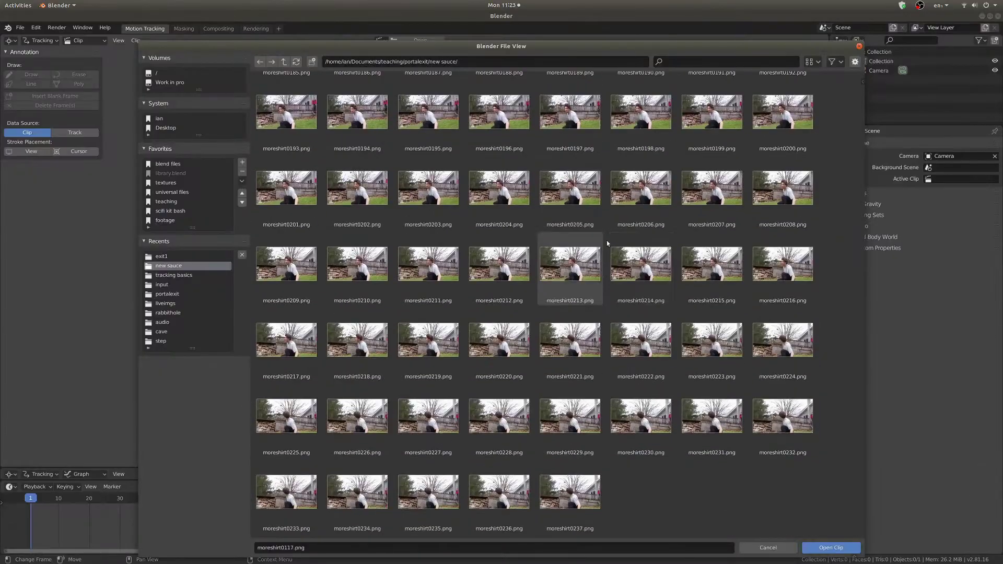
left_click(584, 467, "shift")
scroll(571, 488, "up", 5)
scroll(732, 280, "up", 2)
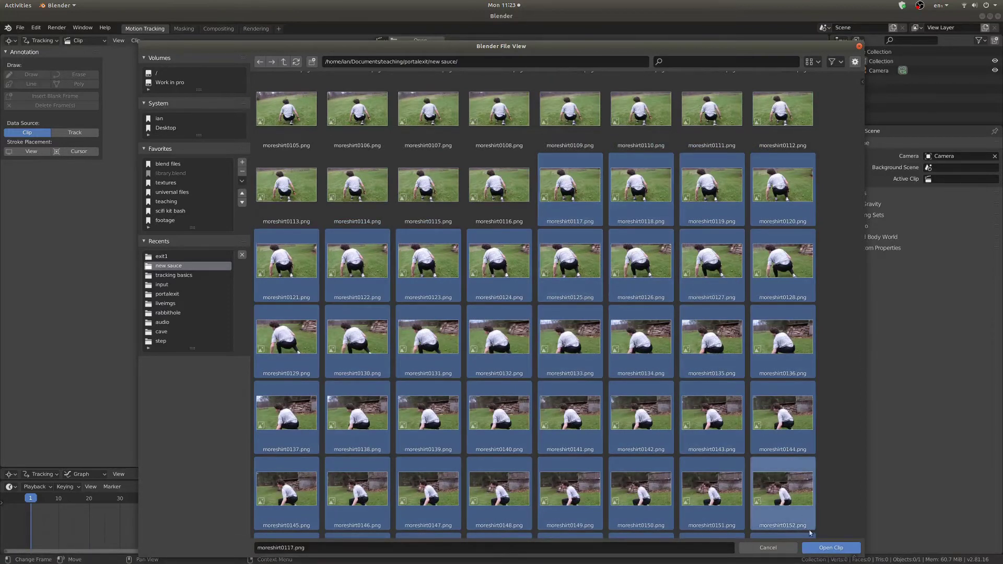
left_click(834, 548)
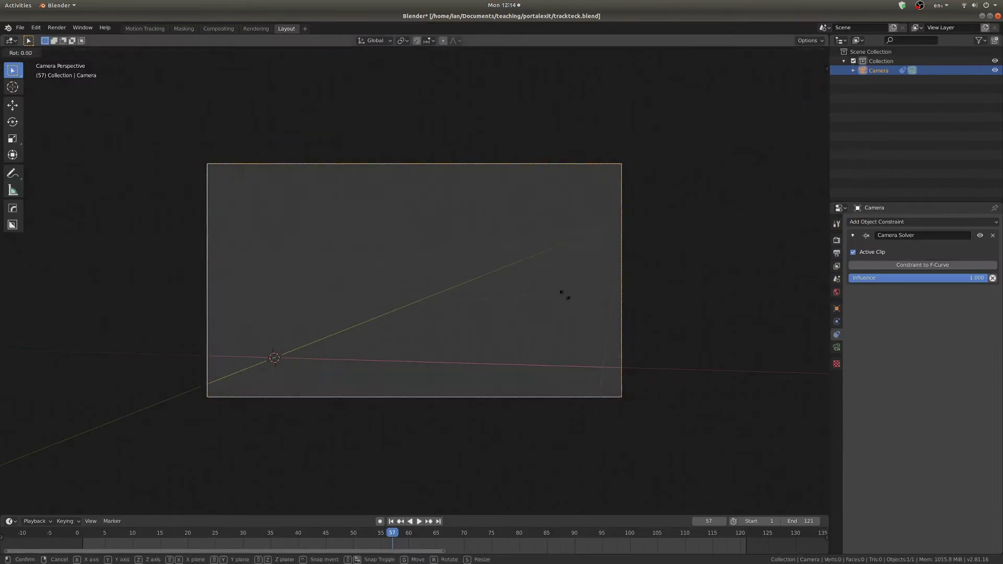
Rotate the solved camera to orient the tracked scene, looking through the camera.
left_click(565, 295)
key("KP_0")
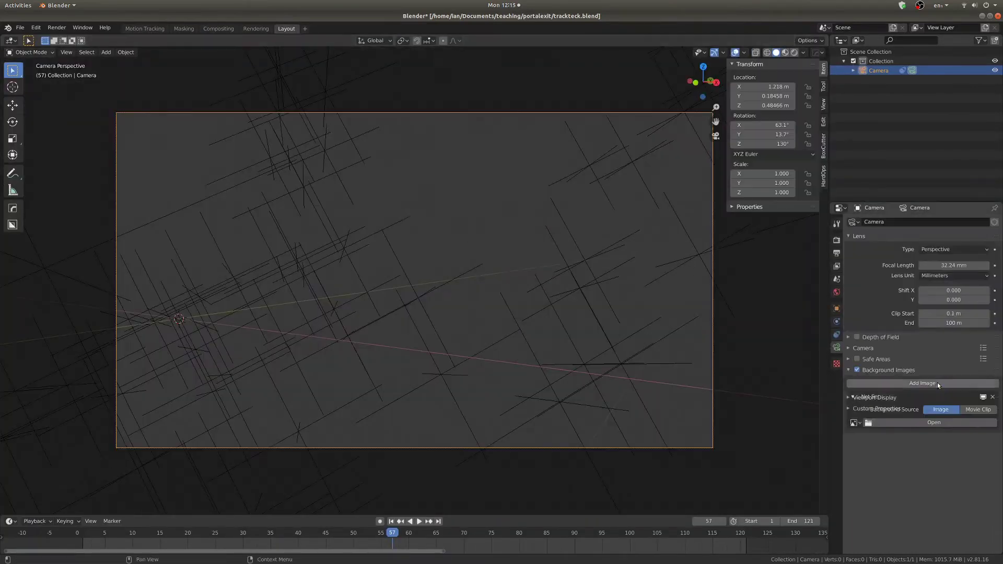
key("r")
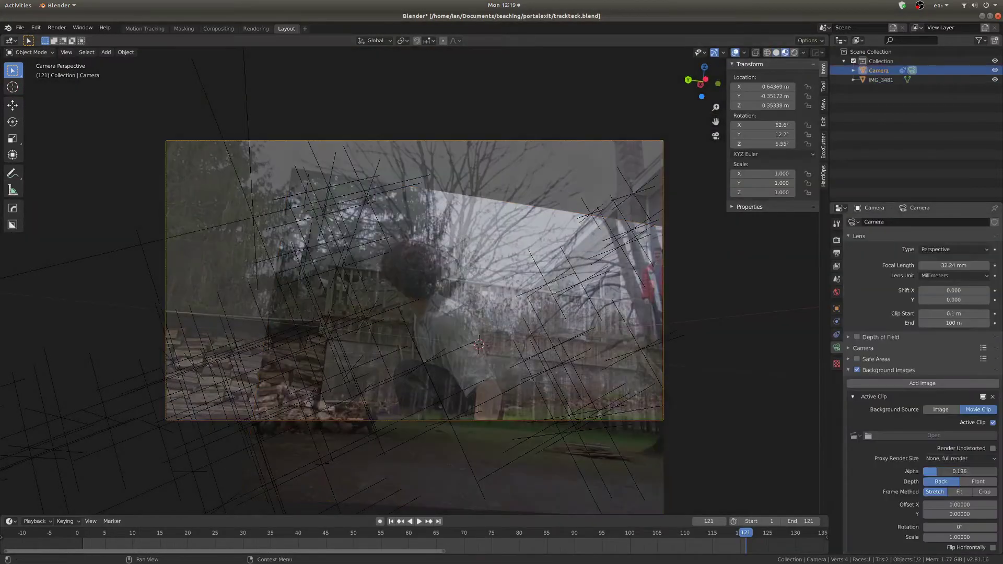
Rotate and move the IMG_3481 image plane over the woodpile side of the footage at frame 121.
key("r")
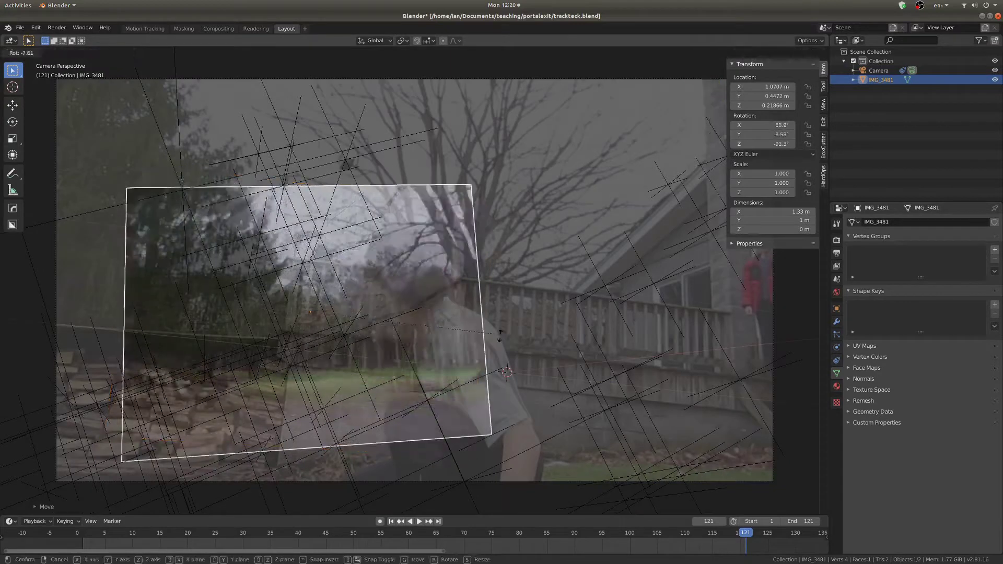
key("g")
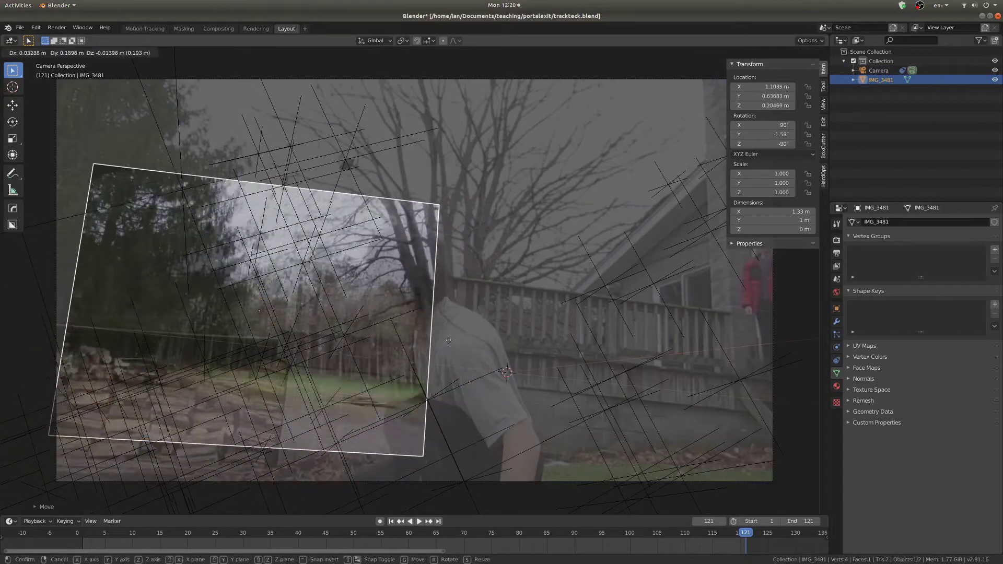
left_click(452, 360)
scroll(452, 360, "down", 1)
Switch the viewport to Rendered shading and set the IMG_3481 plane's material surface to Emission.
left_click(793, 52)
left_click(369, 376)
left_click(369, 376)
left_click(836, 387)
left_click(960, 314)
left_click(923, 357)
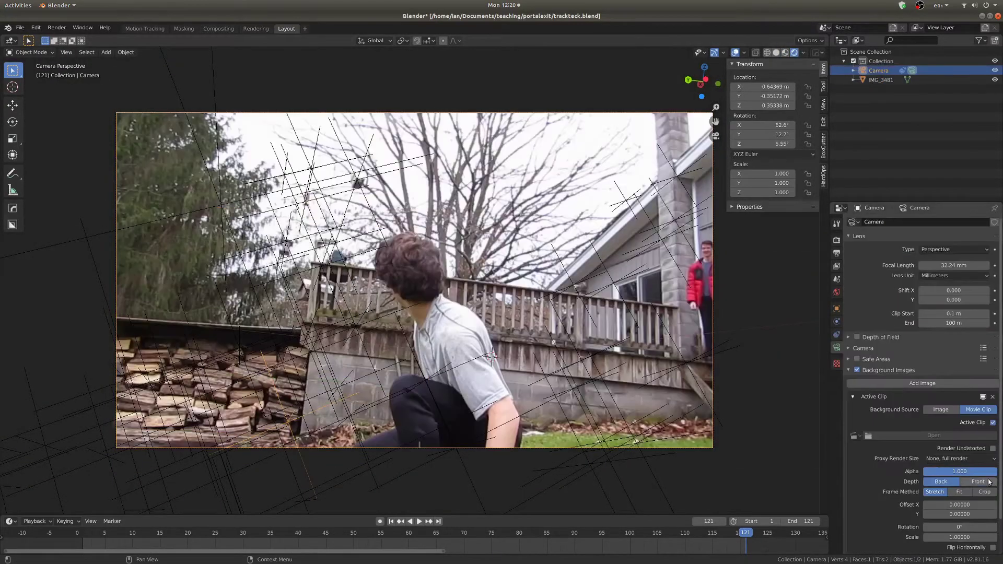
Lower the camera background clip's alpha and adjust the IMG_3481 plane's placement against the footage, checking it in playback.
left_click_drag(987, 472, 932, 472)
key("space")
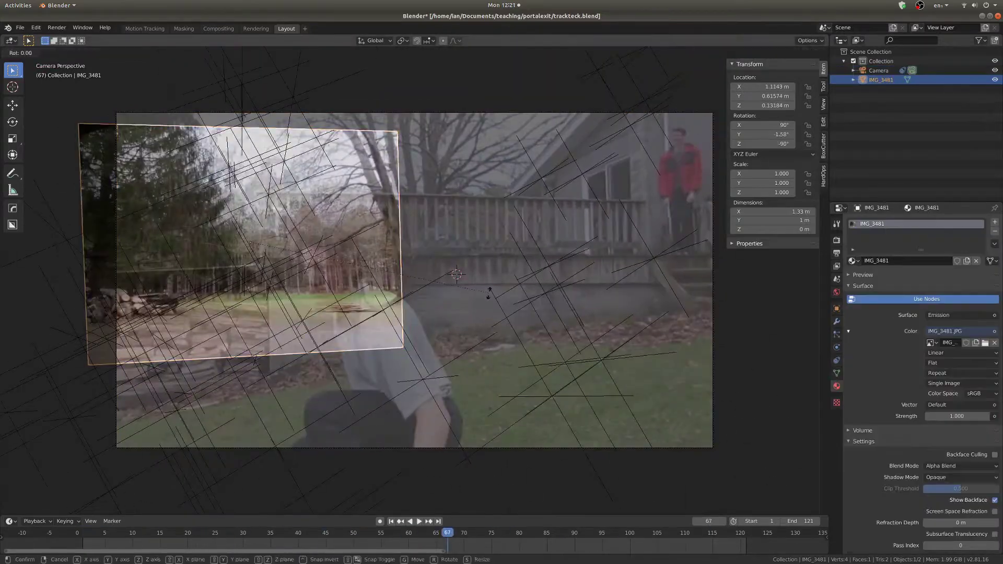
left_click(417, 335)
key("space")
key("space")
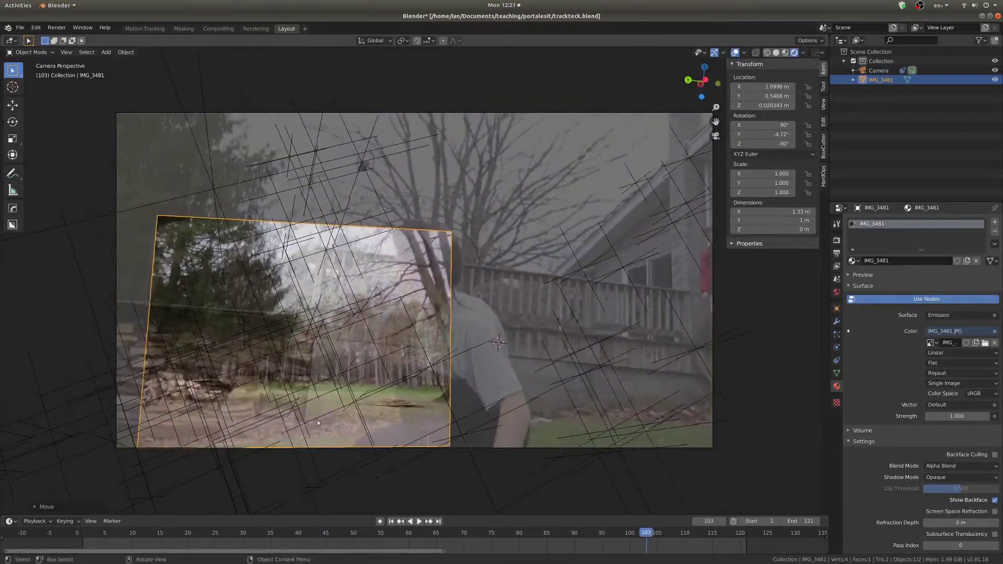
Scale the IMG_3481 plane to about 1.478, move it farther back and rotate it to match the footage, checking it in playback.
key("space")
key("space")
right_click_drag(366, 545, 119, 546, "shift")
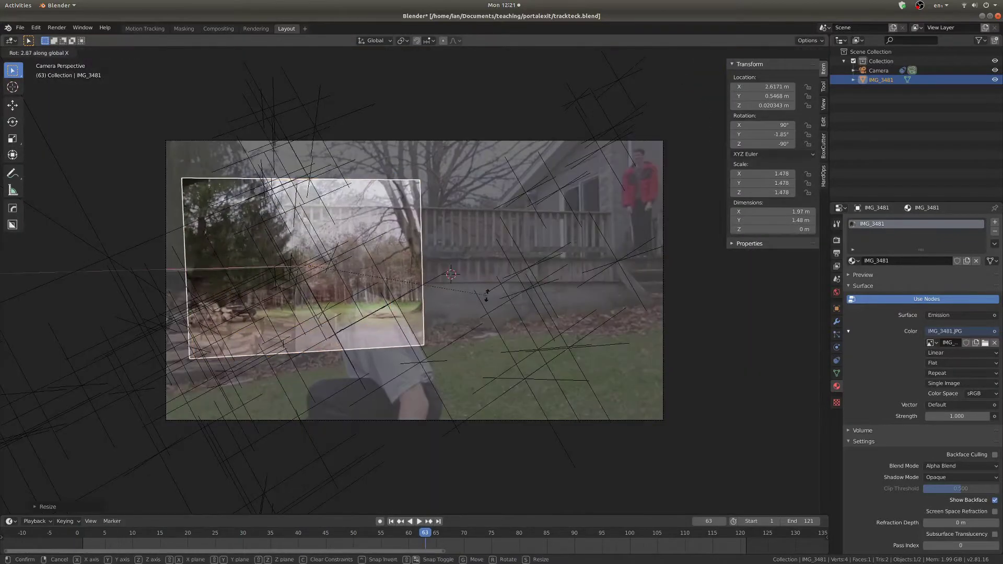
left_click(493, 292)
key("space")
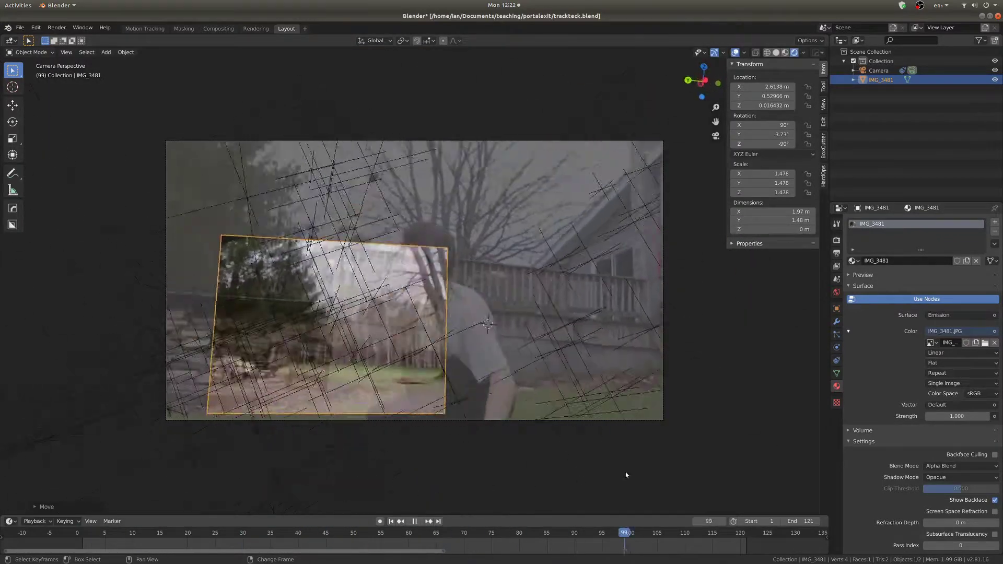
Import IMG_3482 as an image plane and scale it down.
left_click(20, 27)
mouse_move(32, 154)
left_click(139, 246)
double_click(359, 187)
key("s")
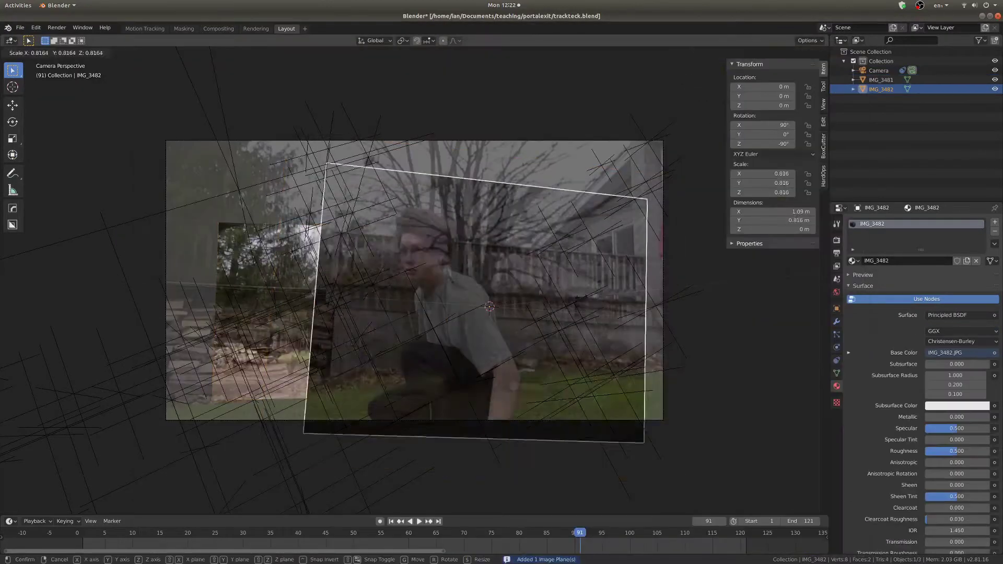
left_click(527, 313)
Set the IMG_3482 plane's material surface to Emission, with IMG_3482.JPG as its color texture.
left_click(958, 315)
left_click(907, 377)
left_click(994, 332)
left_click(932, 343)
left_click(951, 361)
Rotate the IMG_3482 plane slightly and move it to overlap the side of the IMG_3481 plane in the camera view.
scroll(597, 412, "up", 1)
key("r")
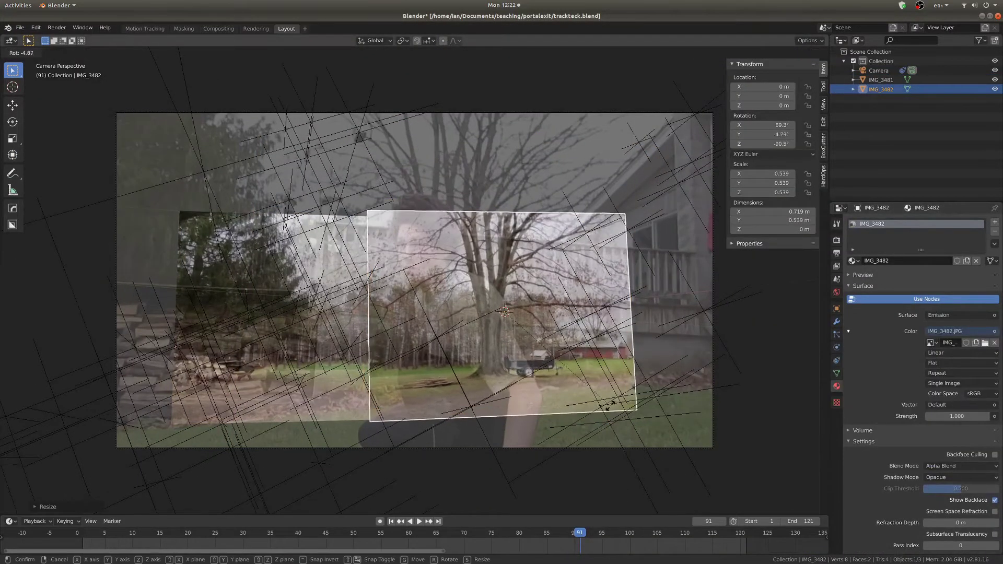
left_click(609, 381)
key("g")
left_click(568, 384)
Move the IMG_3482 plane back along the X axis toward the IMG_3481 plane and enlarge it to compensate.
middle_click_drag(568, 384, 366, 350)
key("g")
key("x")
left_click(314, 314)
key("s")
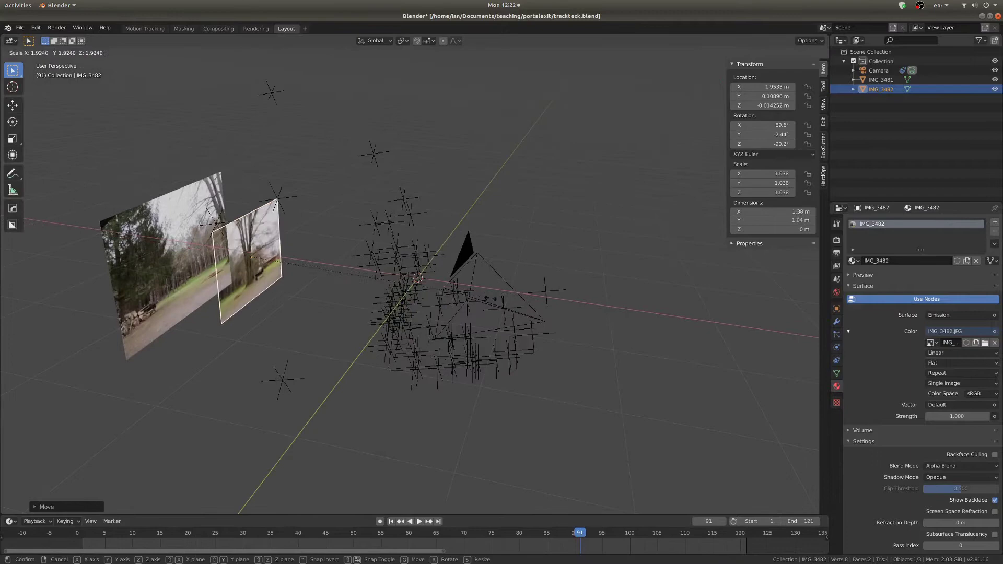
left_click(423, 379)
Align the IMG_3482 plane with IMG_3481 through the camera at a scale of about 1.265, checking the match across frames.
key("KP_0")
key("g")
left_click(548, 373)
key("s")
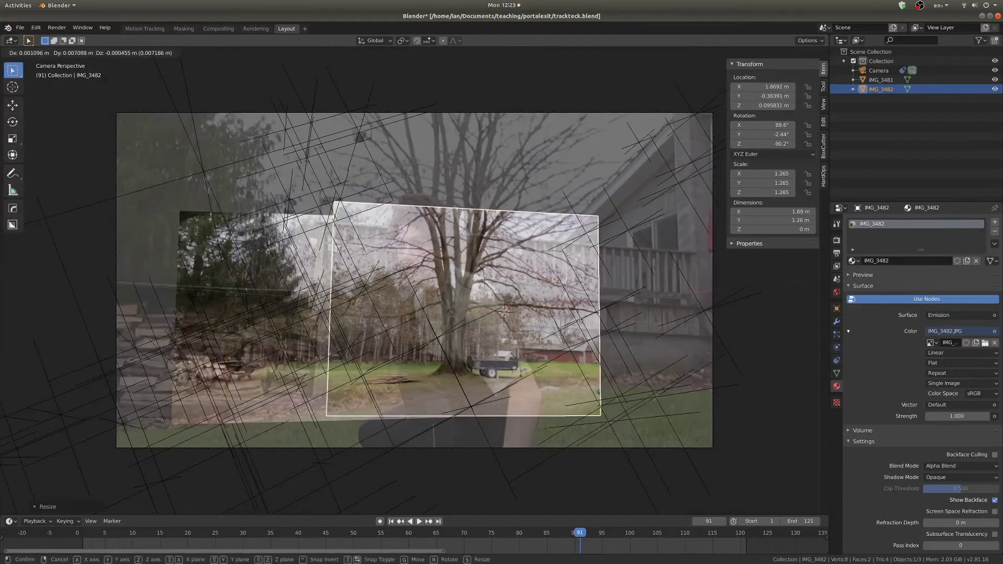
left_click(577, 320)
left_click_drag(579, 532, 416, 508)
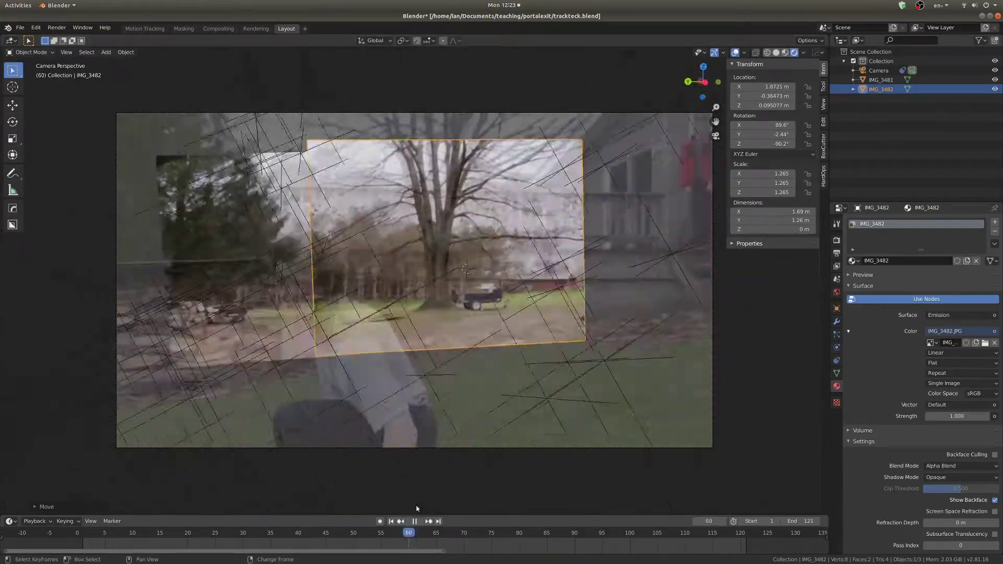
key("F12")
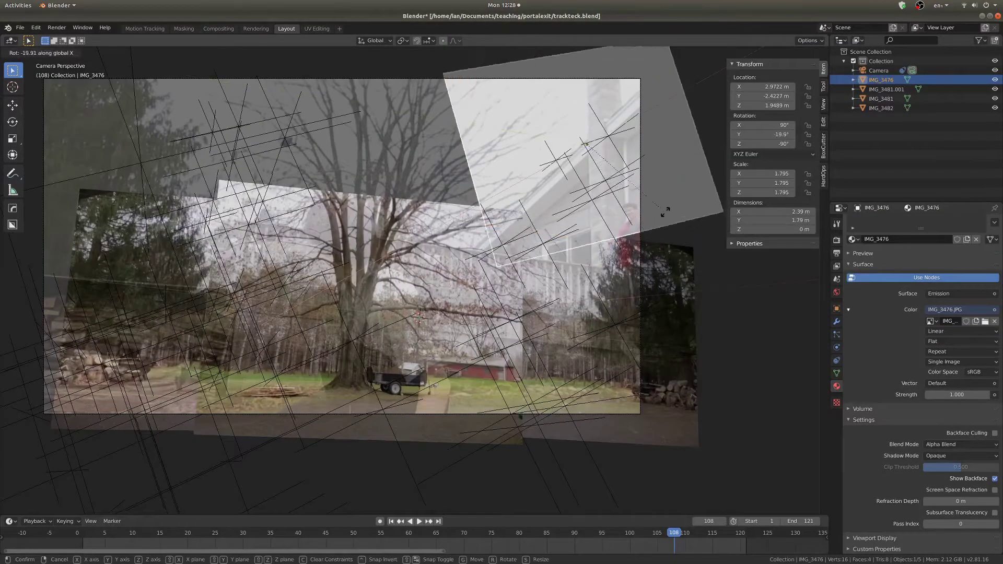
Rotate the IMG_3476 plane to about -44.8° on Y along the roofline, extend its mesh, and check the alignment in playback.
key("Return")
key("ctrl+Tab")
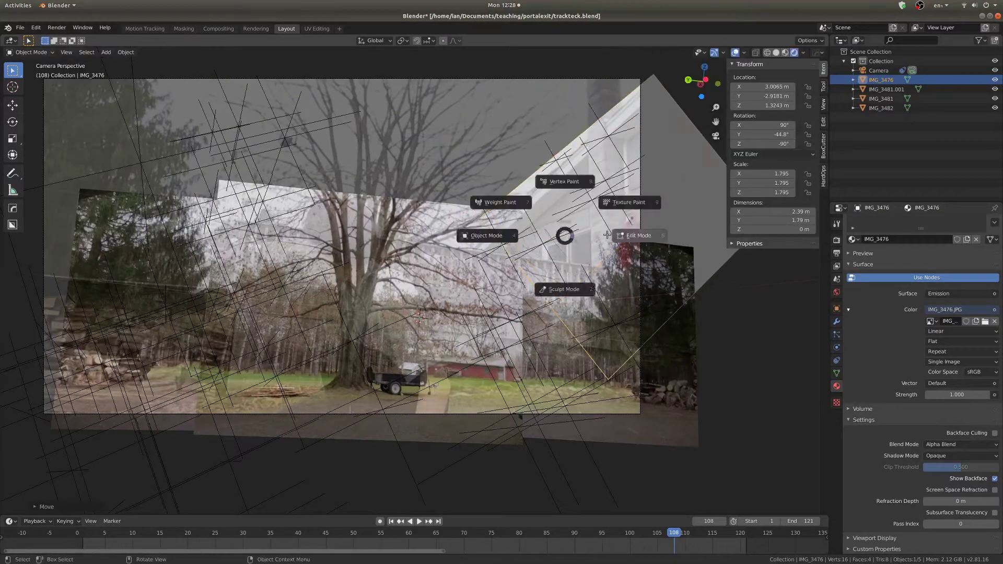
left_click(607, 235)
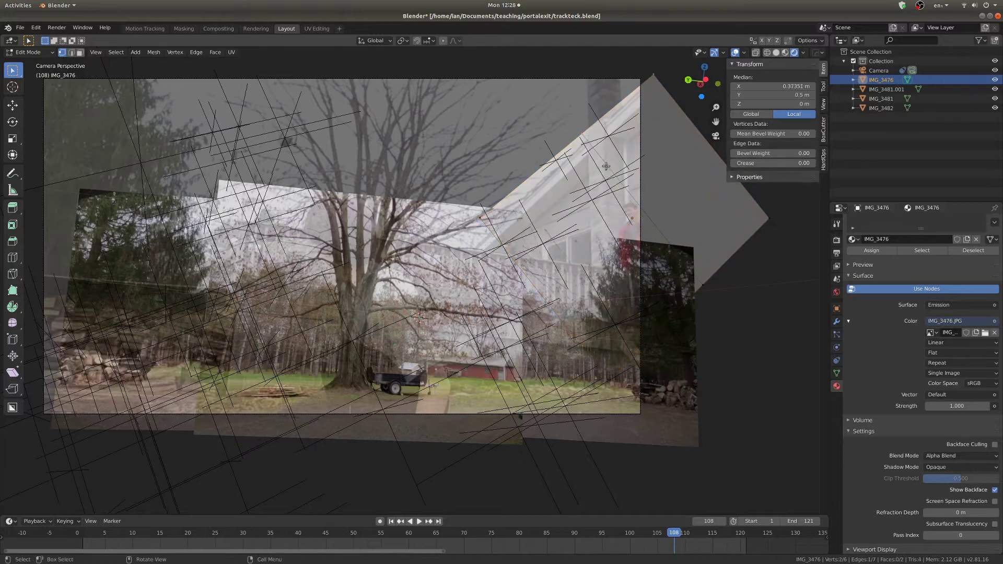
key("Tab")
left_click(431, 544)
key("space")
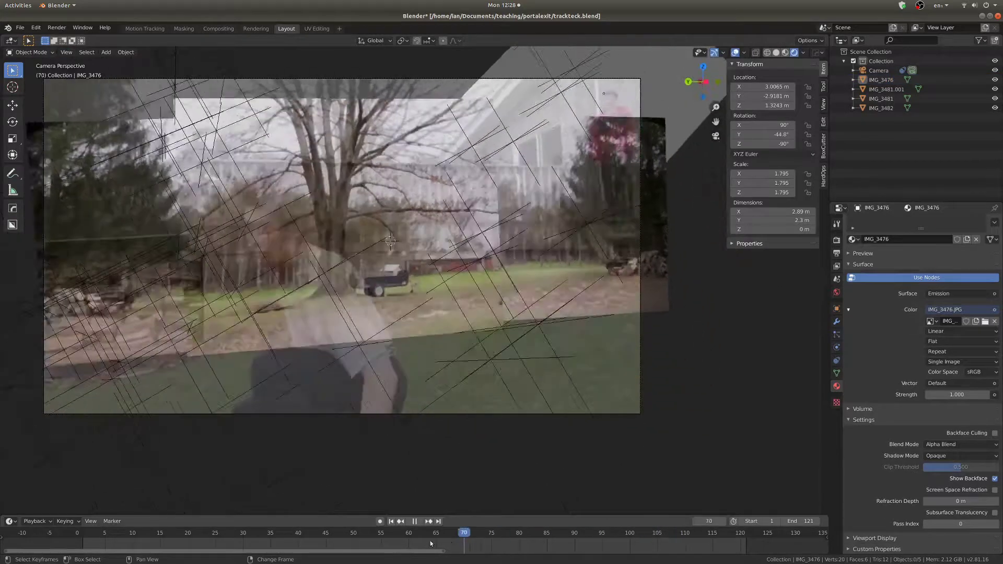
key("space")
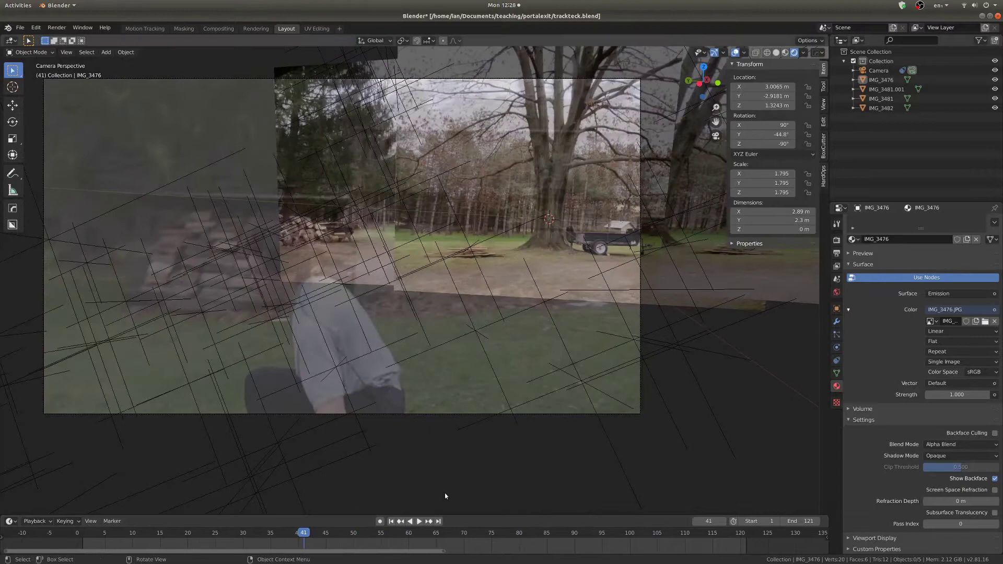
key("space")
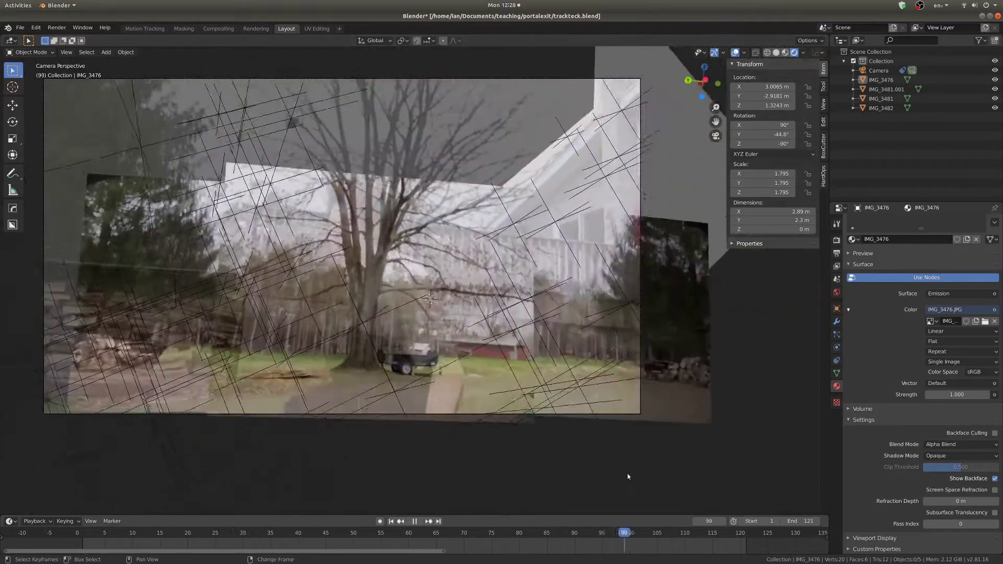
key("space")
Place a ground plane in front of the image planes and subdivide it with loop cuts.
middle_click_drag(582, 465, 578, 296)
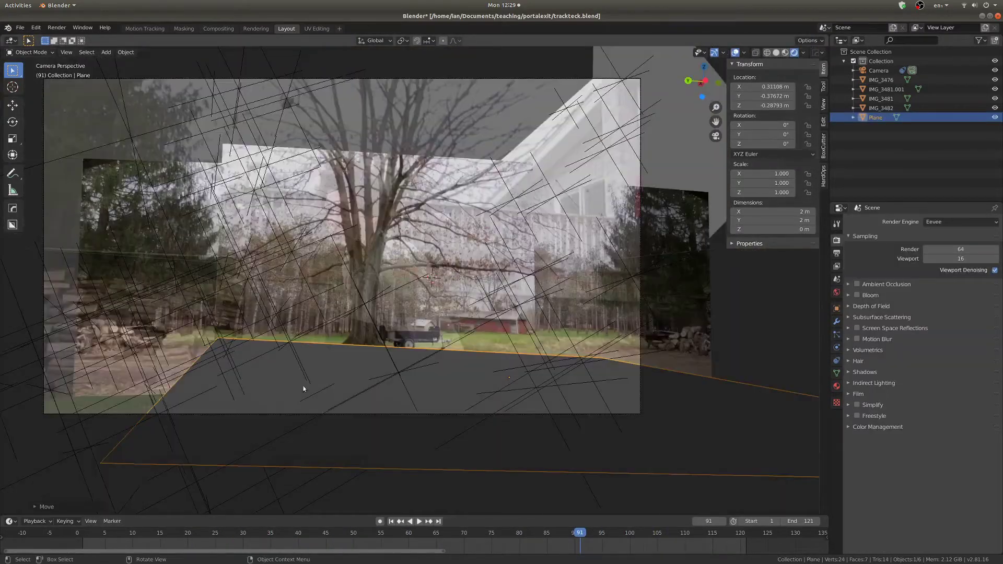
key("Tab")
key("ctrl+r")
scroll(474, 349, "up", 3)
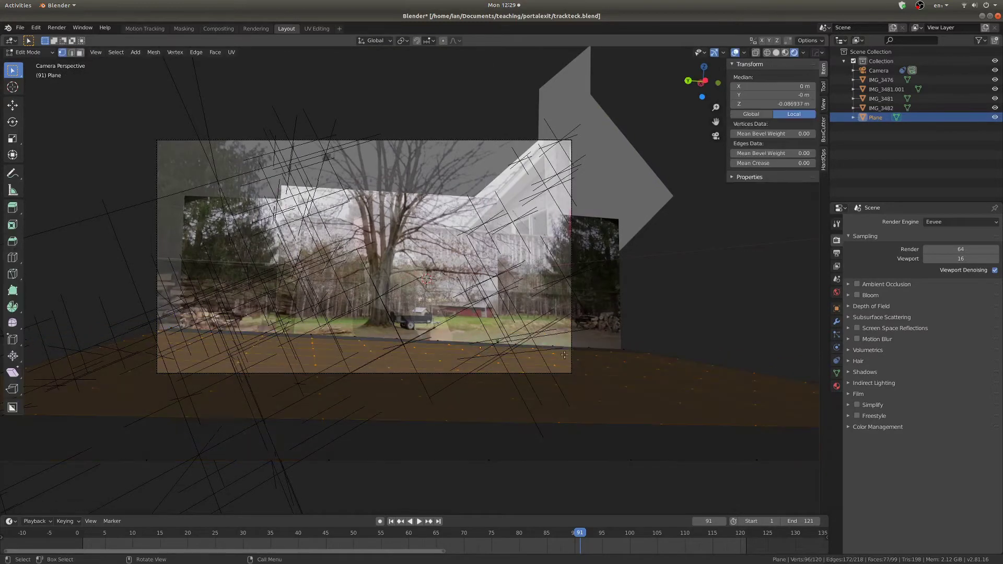
Shape uneven terrain in the ground plane by moving vertices with proportional editing.
key("o")
key("g")
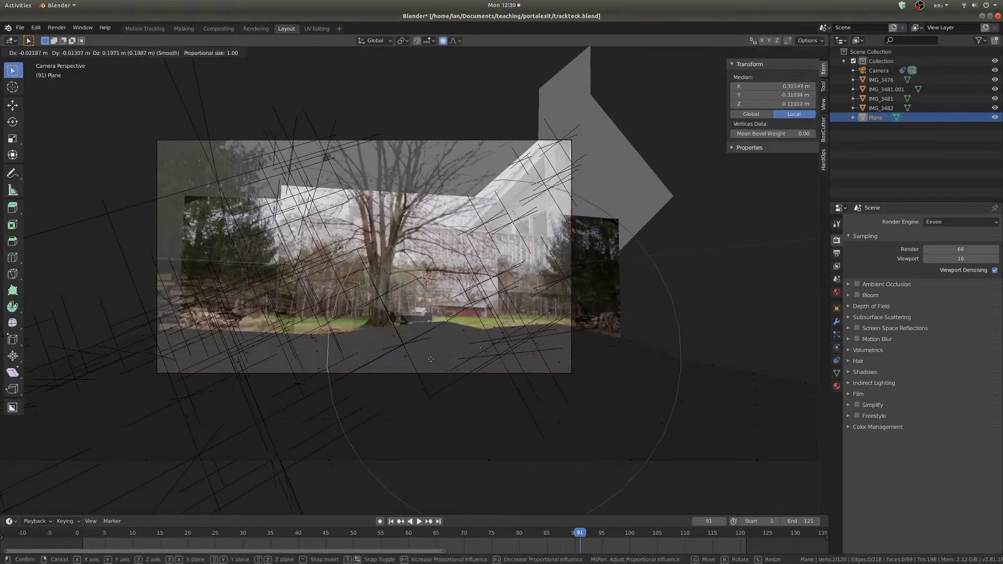
left_click(428, 371)
left_click(428, 374)
key("g")
left_click(431, 389)
Unwrap the entire ground plane mesh with Project From View.
key("a")
key("u")
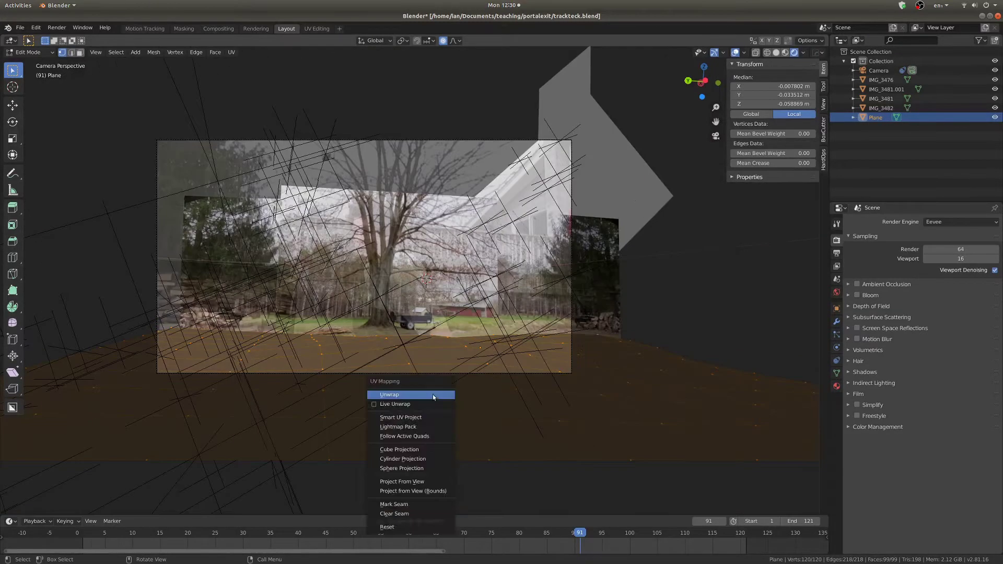
left_click(433, 482)
key("Tab")
Give the ground plane a new Emission material with IMG_3486.JPG as its color texture.
left_click(836, 386)
left_click(914, 261)
left_click(938, 316)
left_click(993, 331)
left_click(820, 392)
left_click(983, 343)
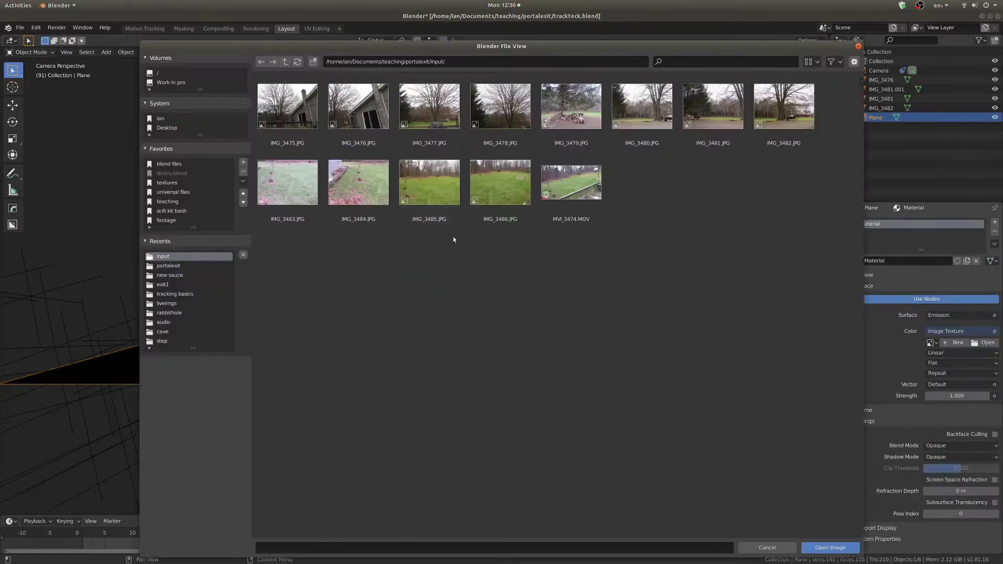
double_click(495, 186)
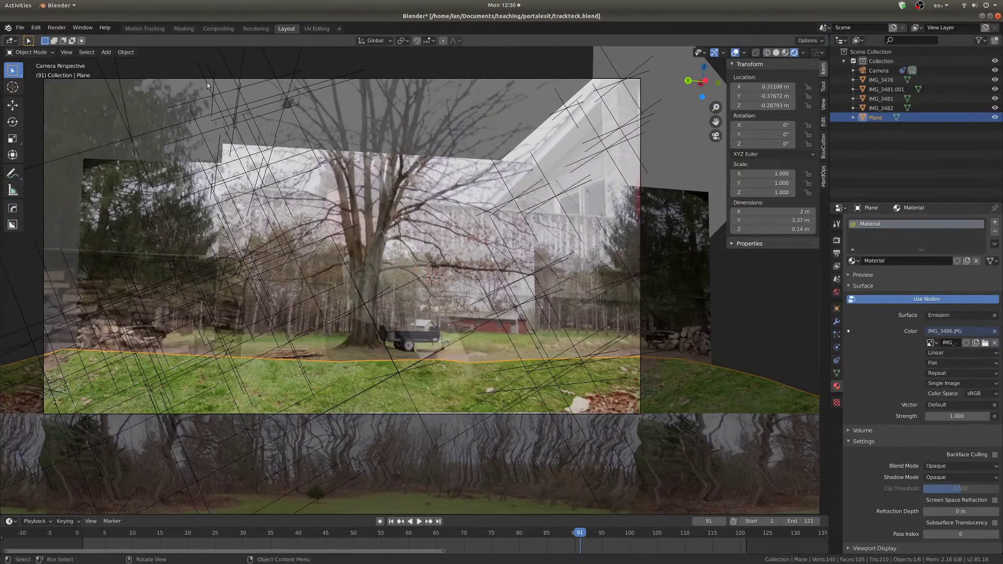
Move and scale the ground plane's UVs in the UV Editing workspace so only the grass area of the image covers it.
left_click(317, 29)
scroll(209, 209, "down", 1)
key("g")
left_click(292, 314)
middle_click_drag(585, 292, 611, 387)
key("s")
left_click(313, 355)
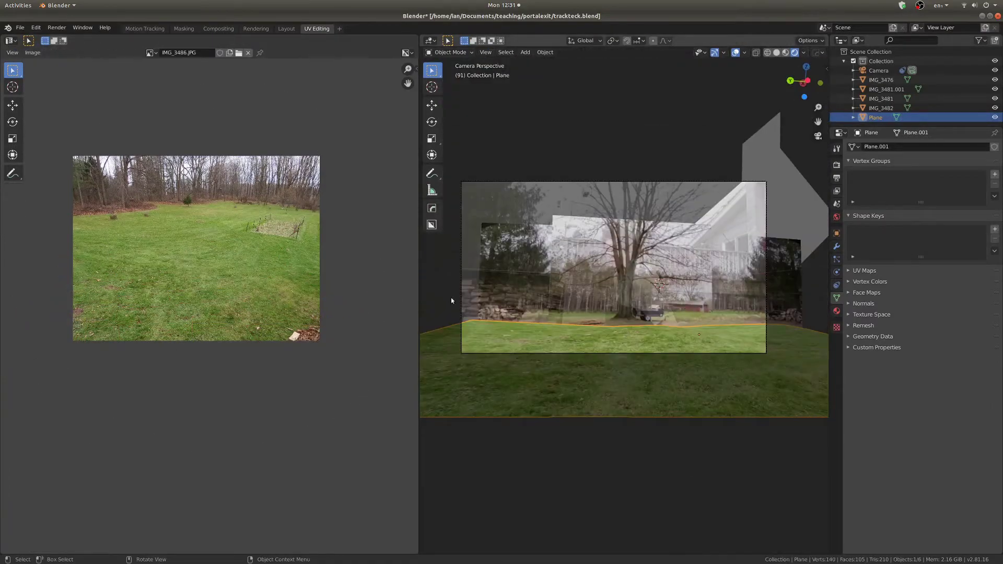
Check the textured ground across the shot and set the camera background clip's alpha to 0 for playback.
left_click_drag(449, 543, 653, 380)
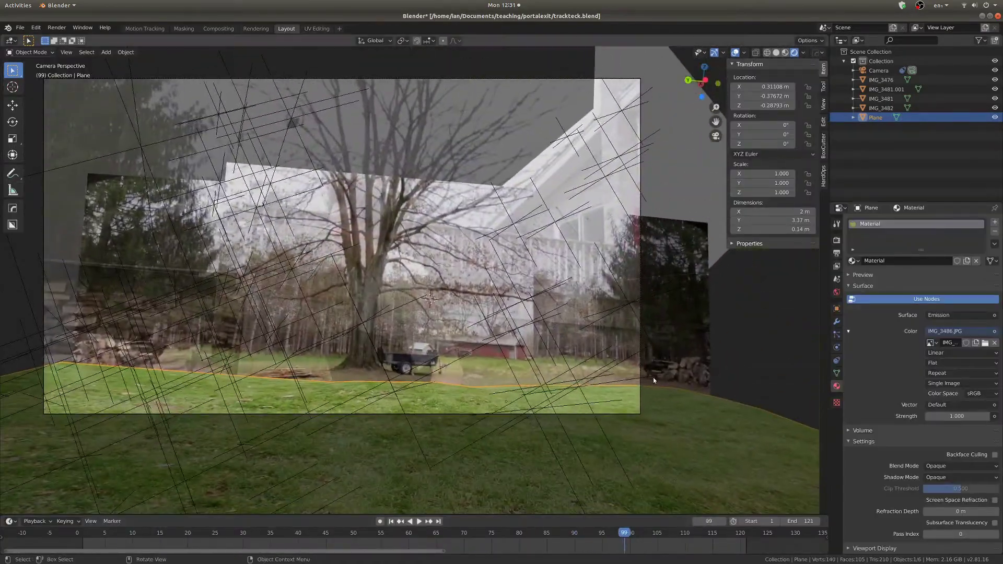
left_click(642, 381)
key("space")
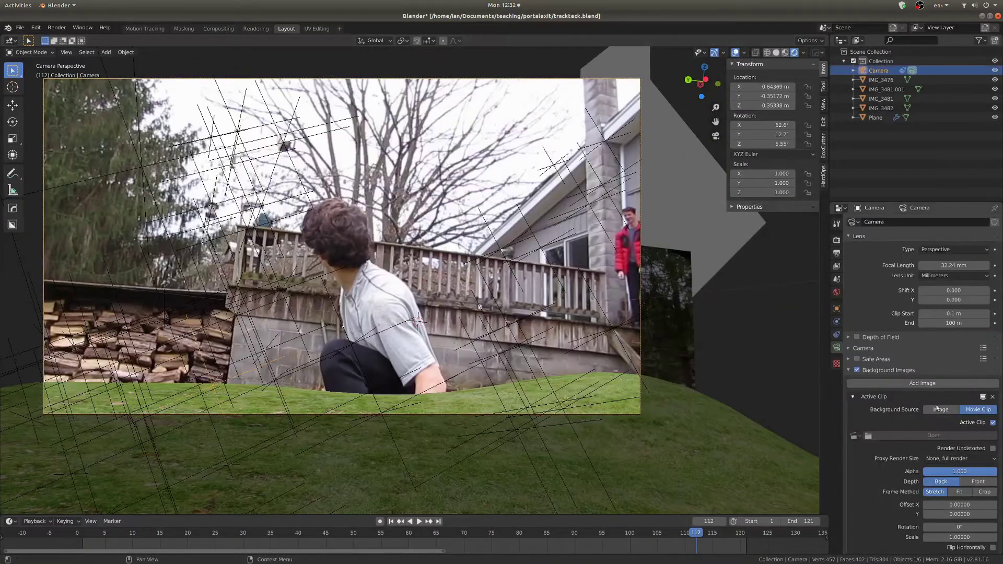
left_click_drag(955, 476, 920, 476)
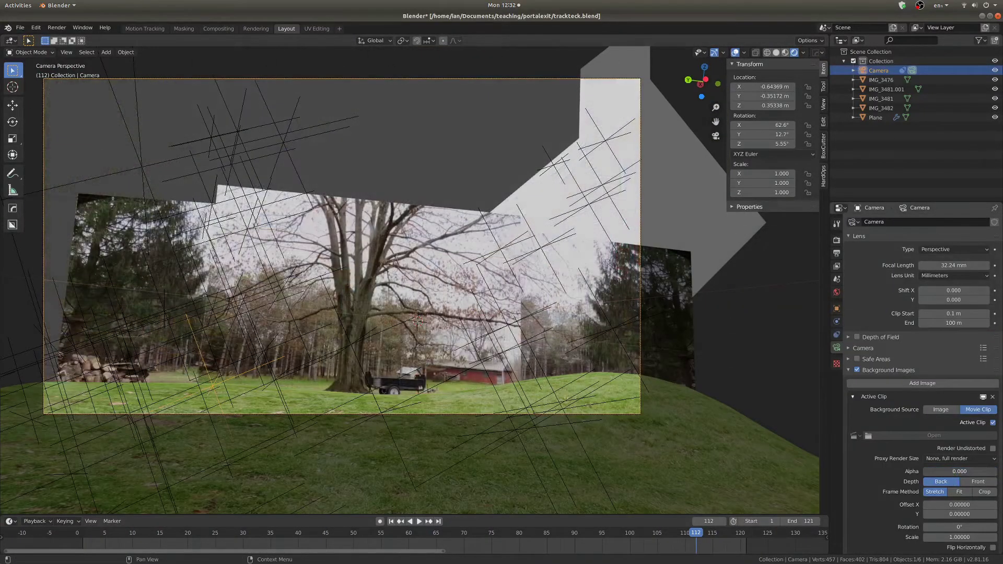
key("space")
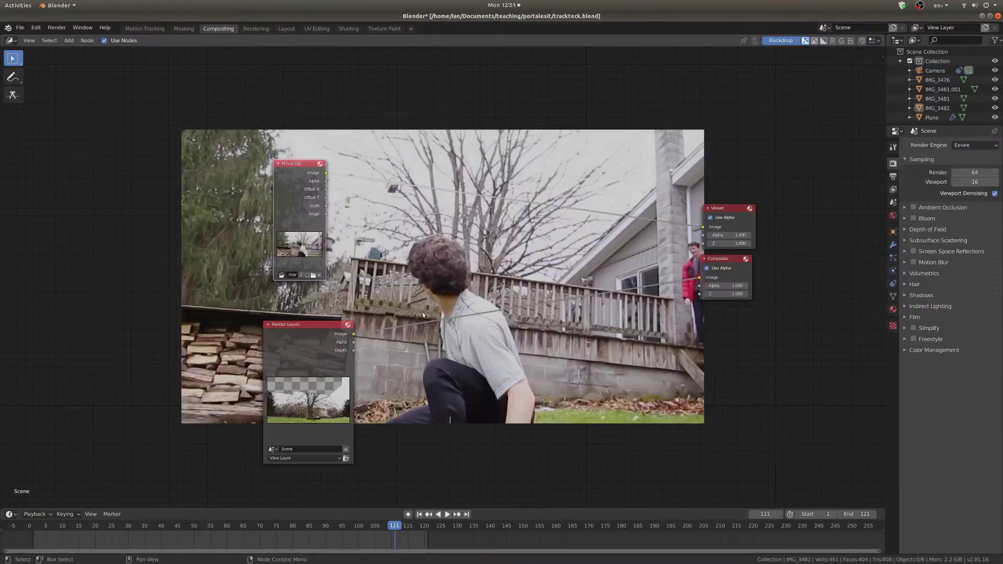
Add an Alpha Over node combining the Movie Clip and Render Layers images, and send its output to the Viewer.
key("shift+a")
mouse_move(491, 368)
left_click(543, 374)
left_click(454, 350)
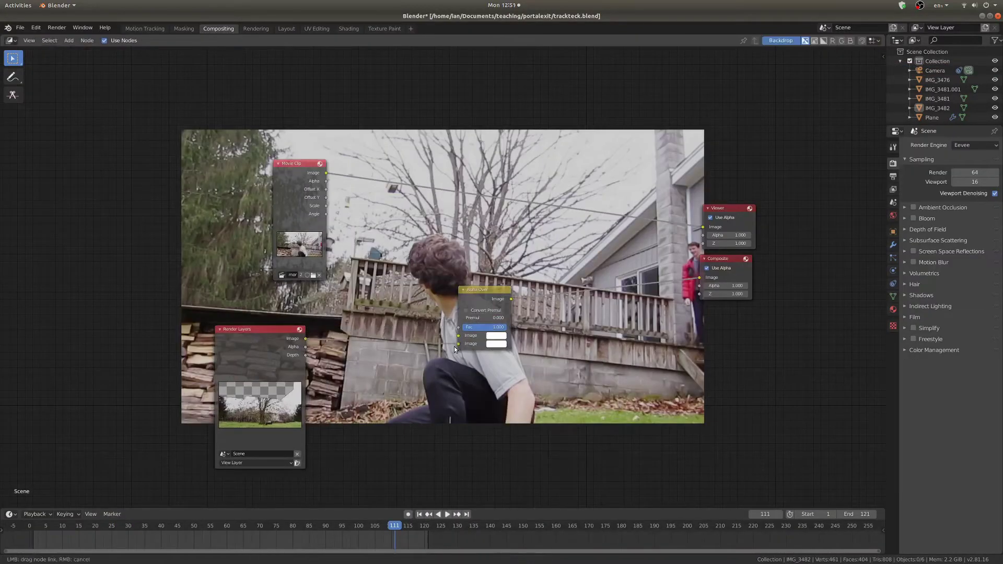
left_click(496, 293, "ctrl+shift")
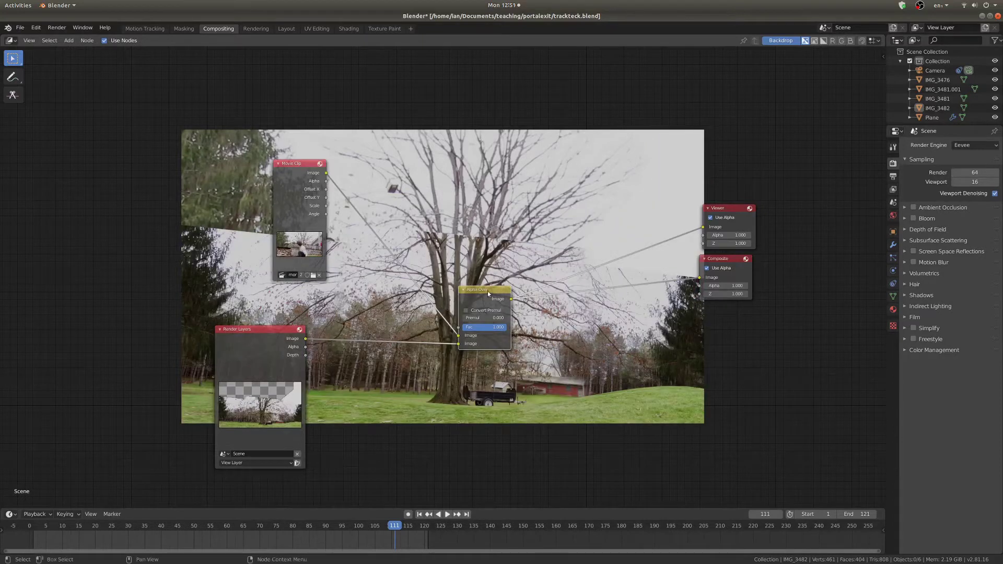
Spread out the Alpha Over, Render Layers and Movie Clip nodes to make room between them.
left_click_drag(496, 293, 537, 232)
middle_click_drag(541, 303, 679, 308)
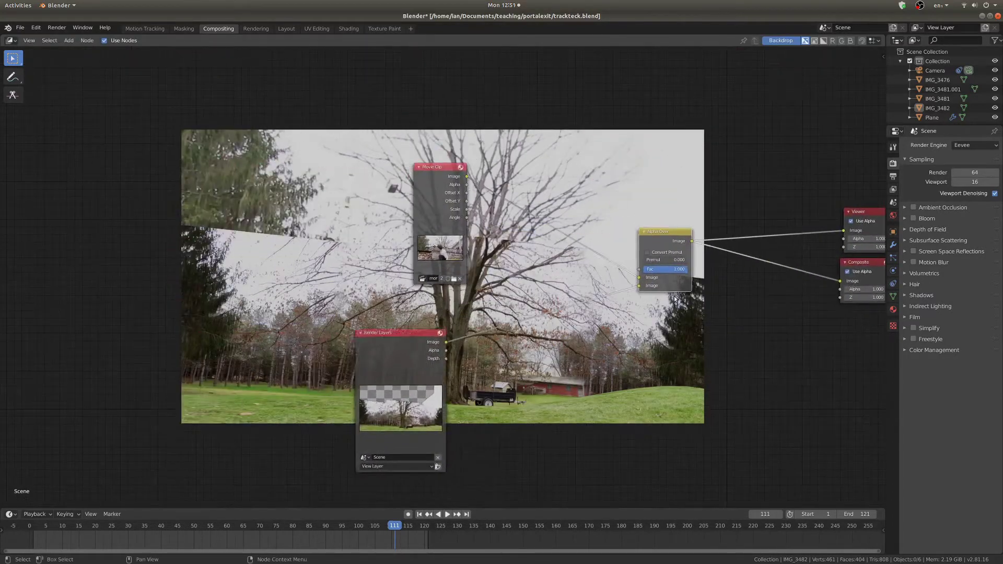
left_click_drag(403, 370, 407, 334)
left_click_drag(439, 214, 351, 215)
middle_click_drag(473, 290, 355, 242)
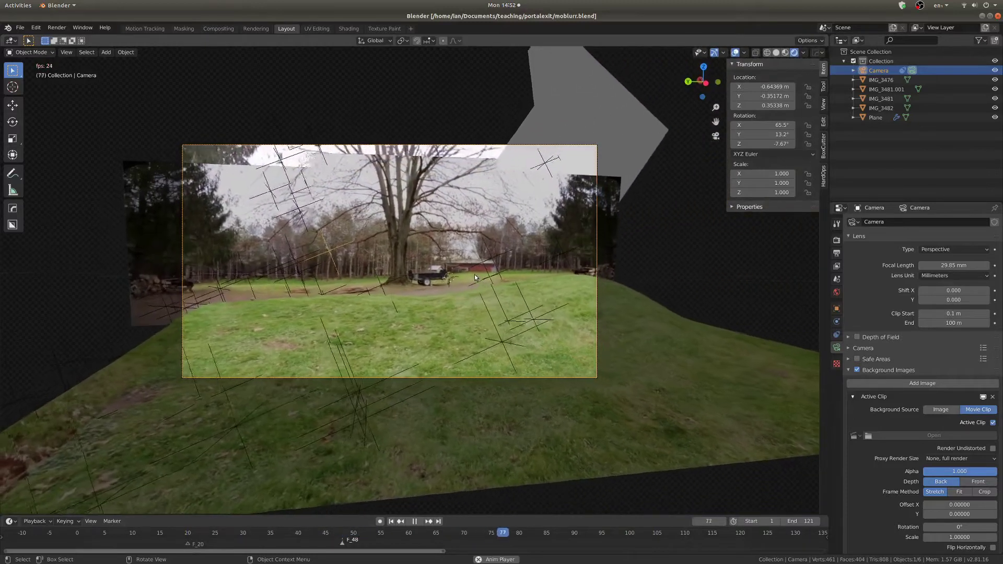
Stop playback and convert the camera's Camera Solver constraint to an F-Curve.
key("Escape")
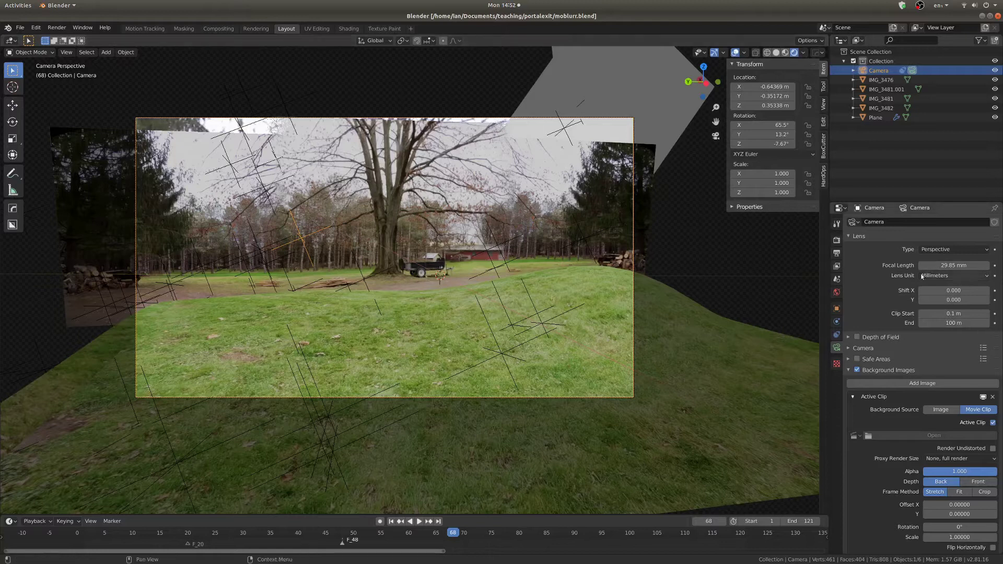
left_click(837, 334)
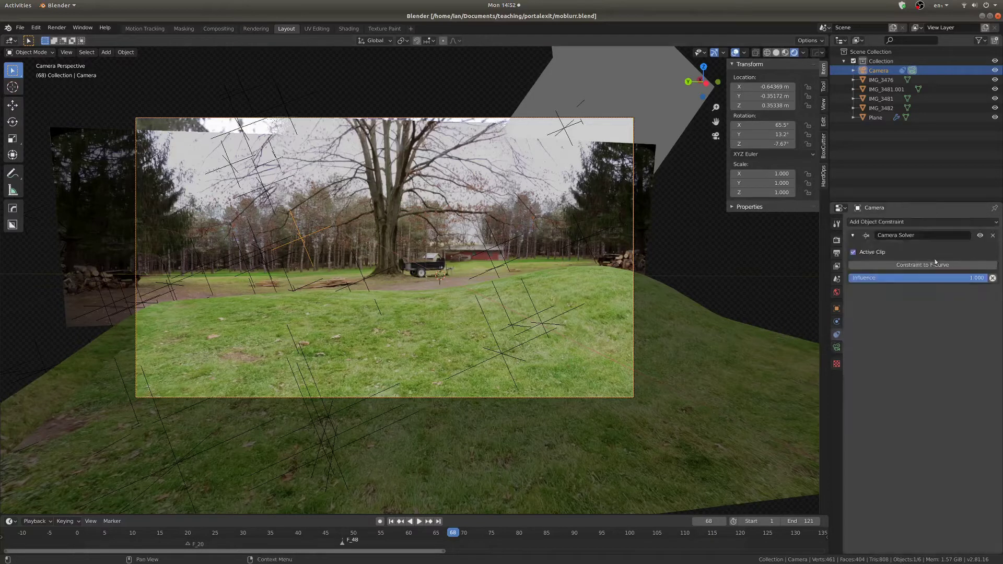
left_click(905, 265)
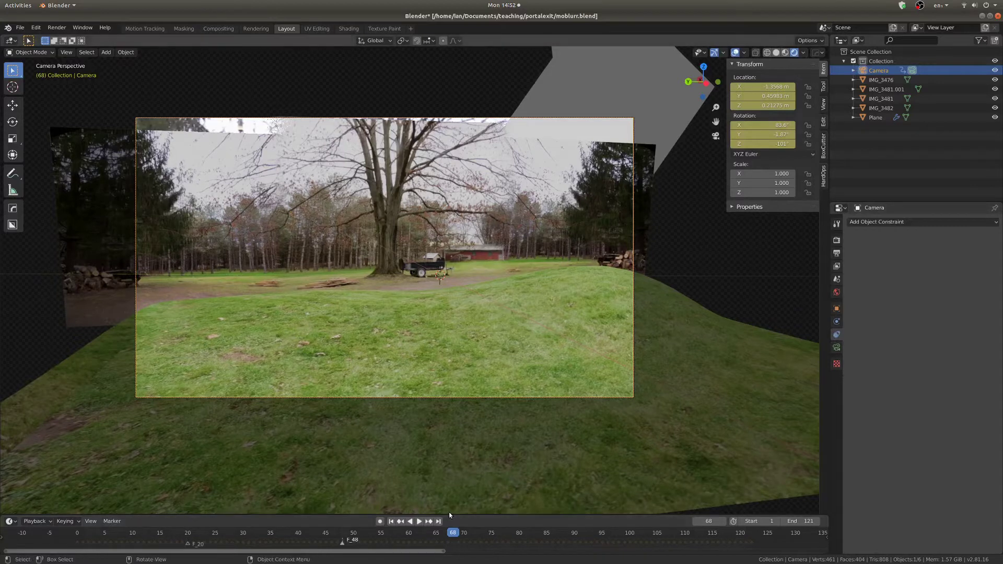
Enlarge the timeline and step, play and scrub through the camera's baked keyframes to examine its motion.
left_click_drag(451, 514, 457, 452)
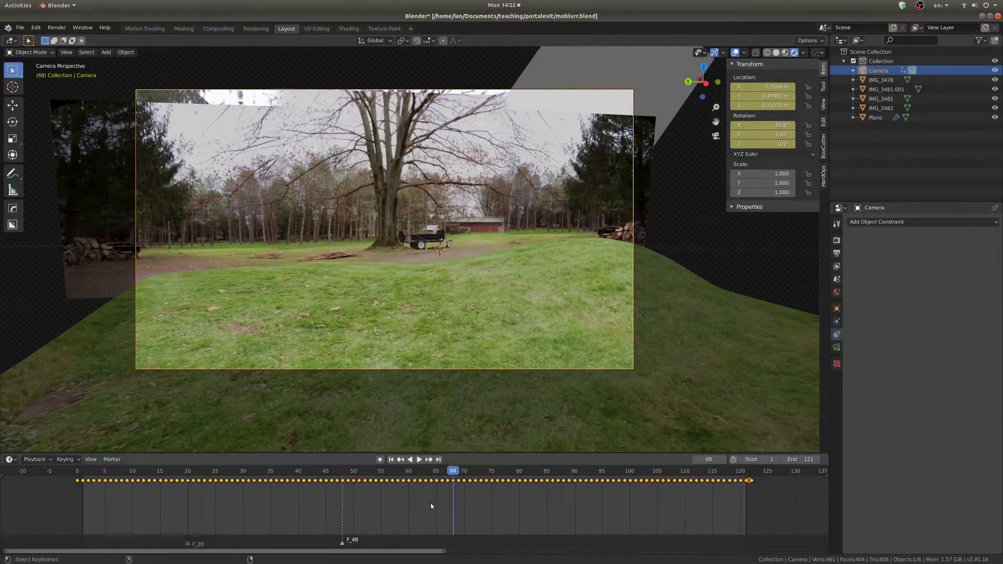
key("Left")
key("Left")
key("Left")
key("Left")
key("Left")
key("Left")
key("Left")
key("Left")
key("Left")
key("Left")
key("Left")
key("Left")
key("Left")
key("Left")
key("Left")
key("Left")
key("Left")
key("Left")
key("Left")
key("Left")
key("Left")
key("Left")
key("Left")
key("Left")
key("Left")
key("Left")
key("Left")
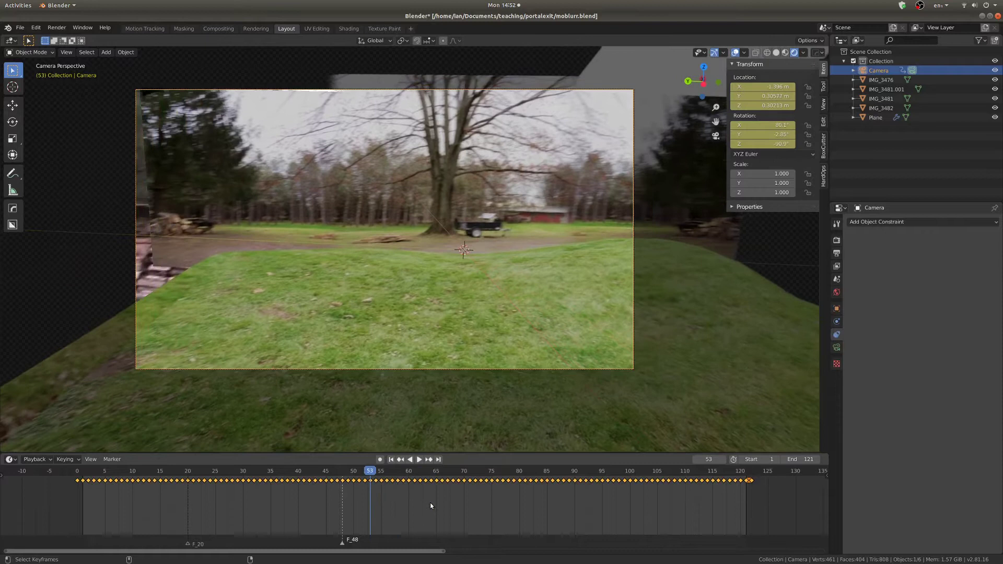
key("shift+ctrl+space")
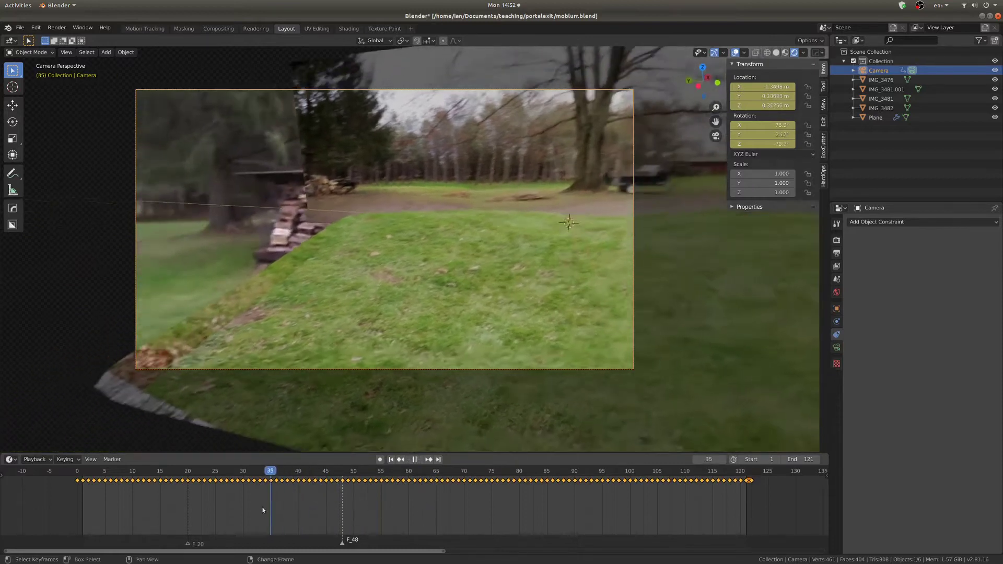
right_click_drag(156, 515, 326, 507)
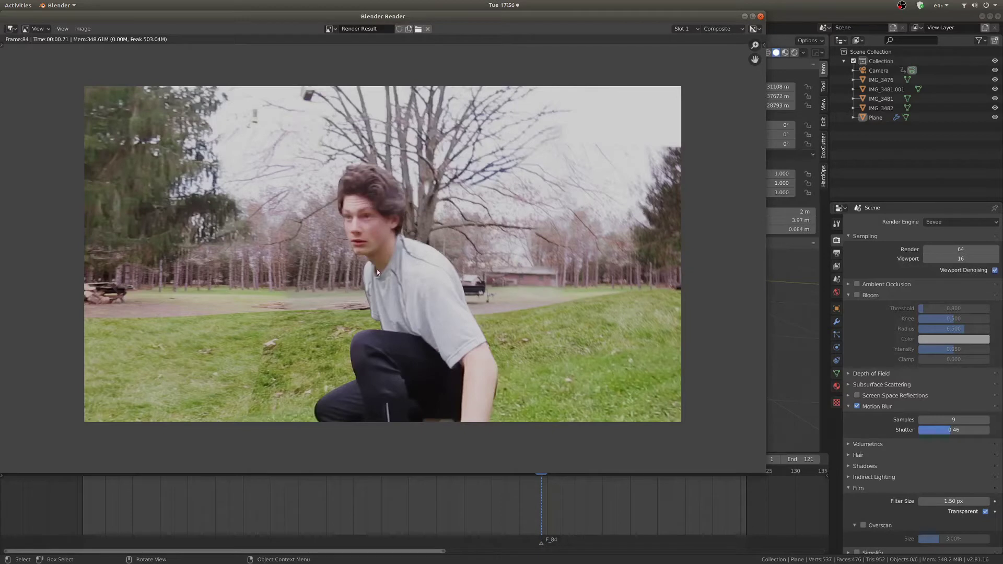
Close the render and compare the raw Movie Clip footage with the Alpha Over composite in the compositor backdrop.
key("Escape")
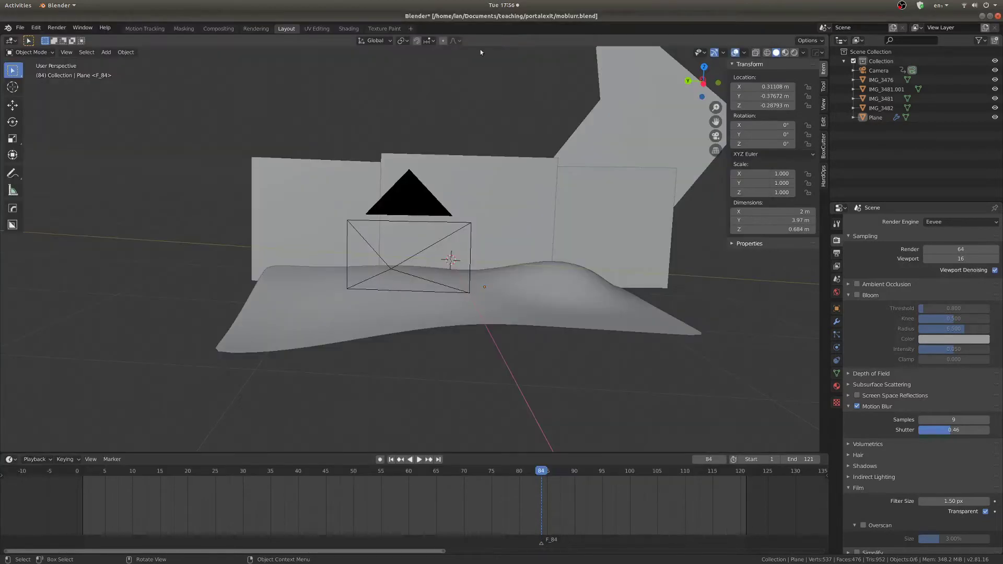
left_click(217, 28)
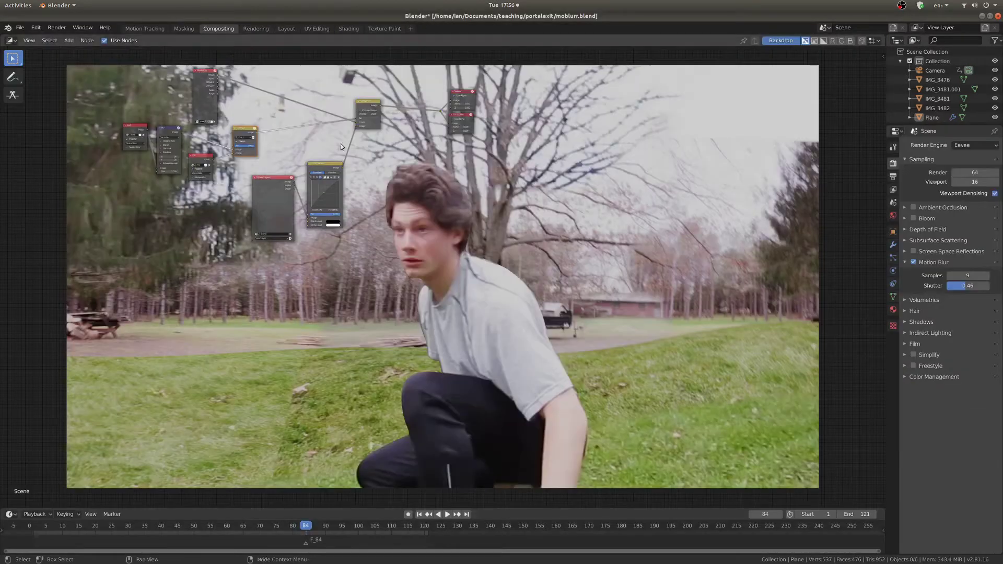
left_click(270, 117, "ctrl+shift")
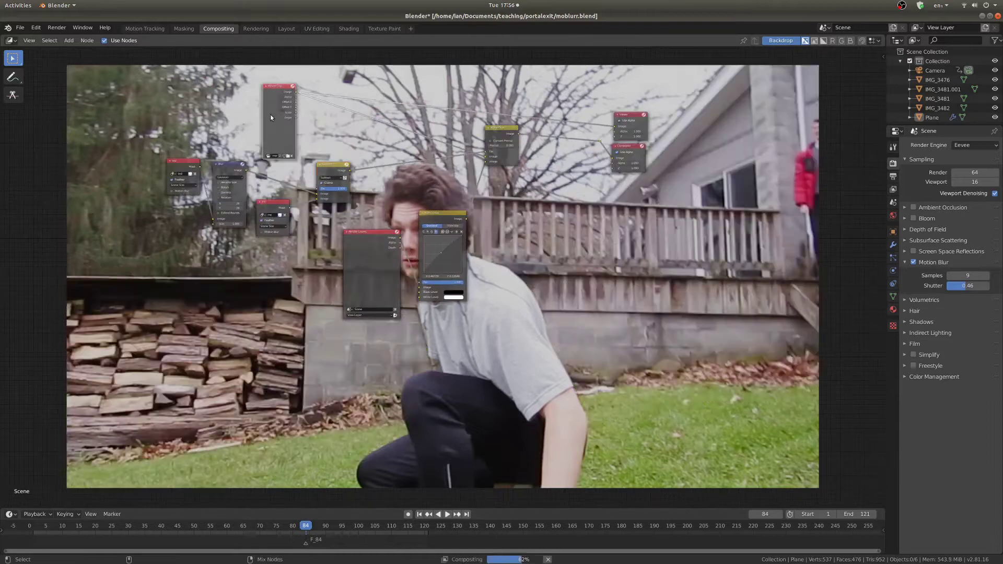
middle_click_drag(584, 145, 374, 142)
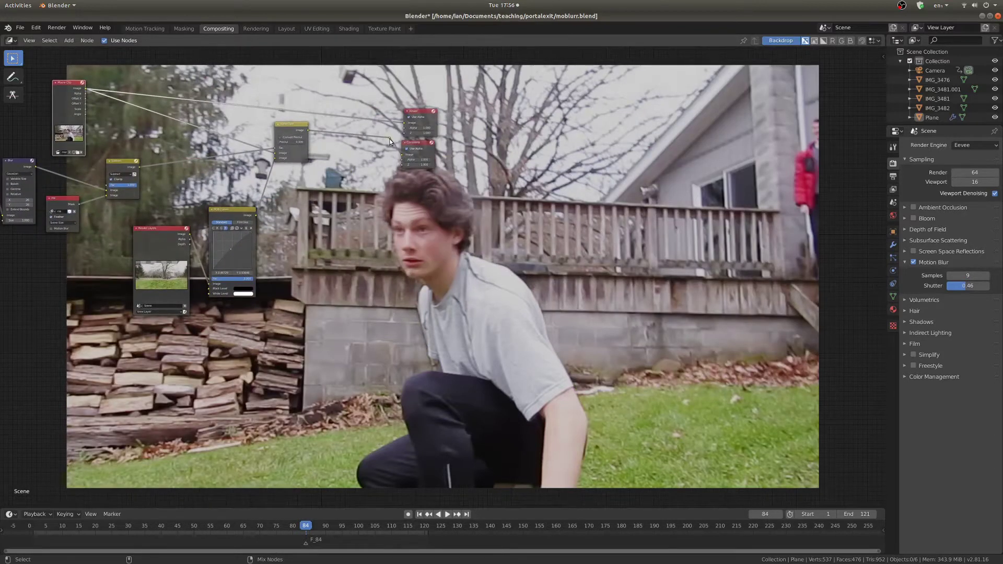
left_click_drag(389, 139, 389, 139)
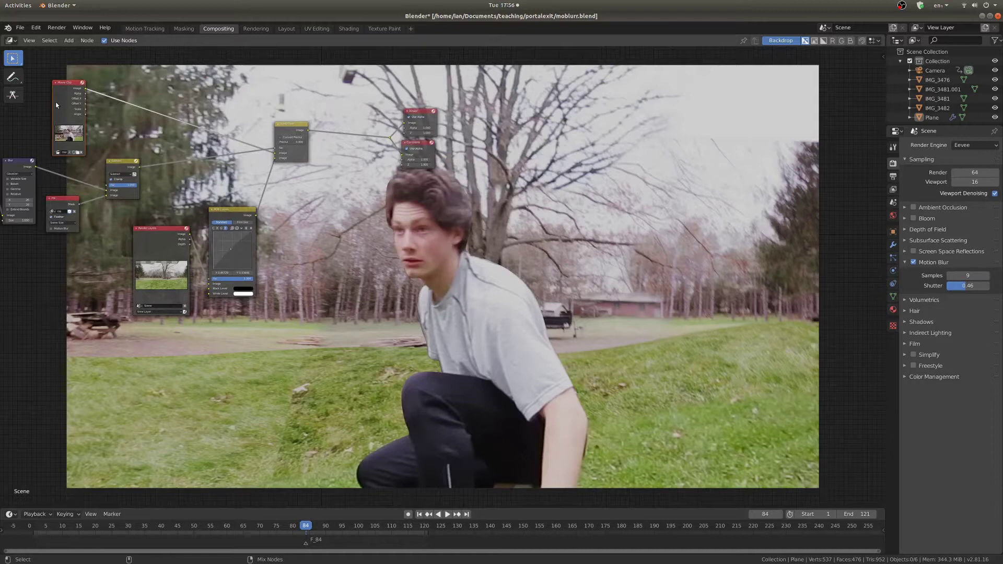
left_click(58, 102, "ctrl+shift")
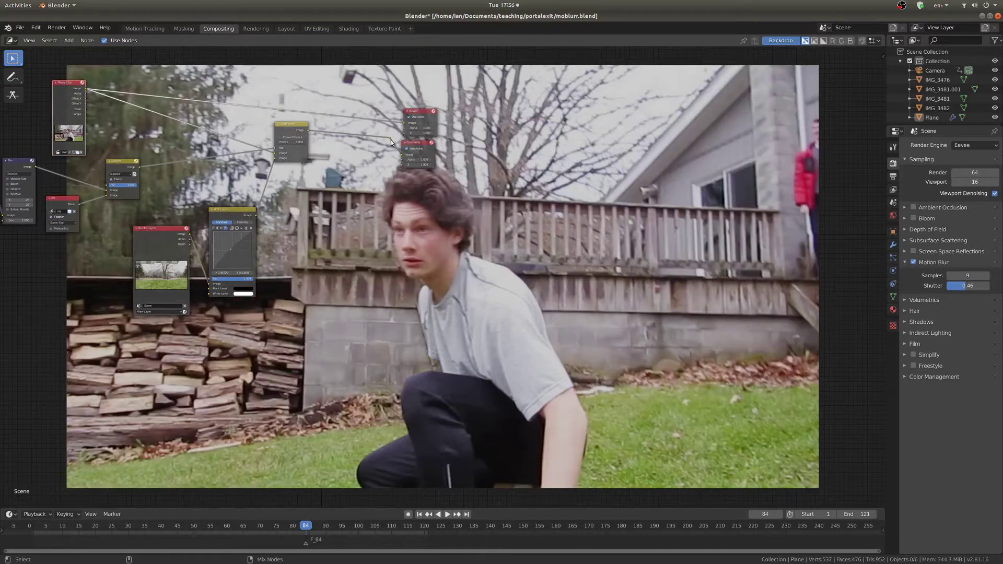
key("ctrl+z")
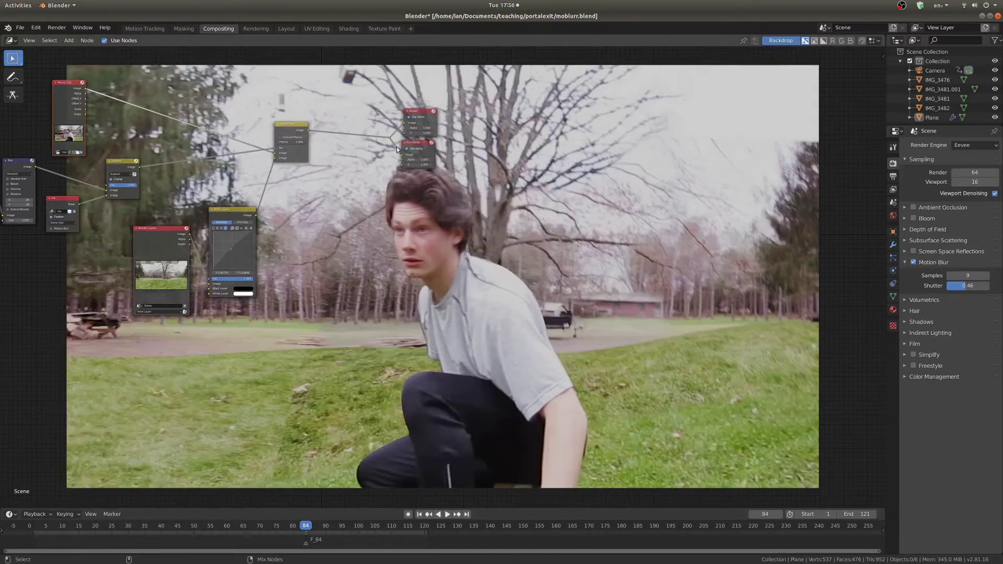
middle_click_drag(587, 346, 567, 313)
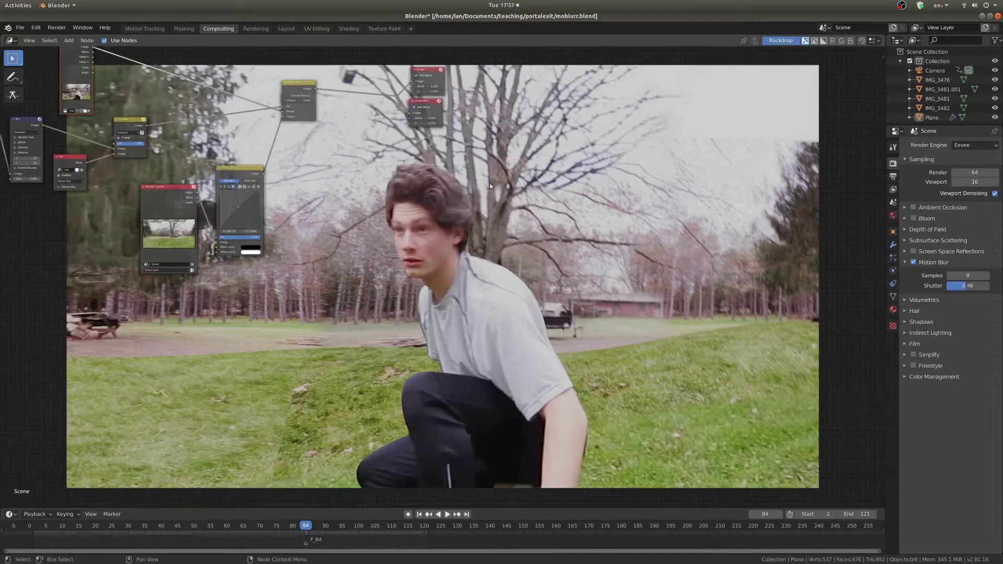
middle_click_drag(359, 193, 570, 259)
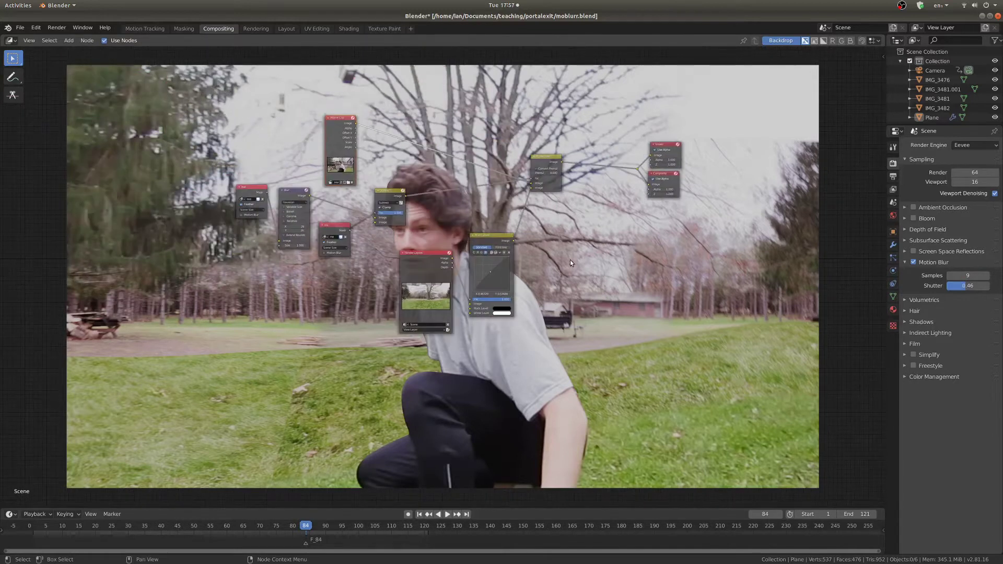
Display the deck mask over the moreshirt0117.png footage and select all of its points.
left_click(183, 29)
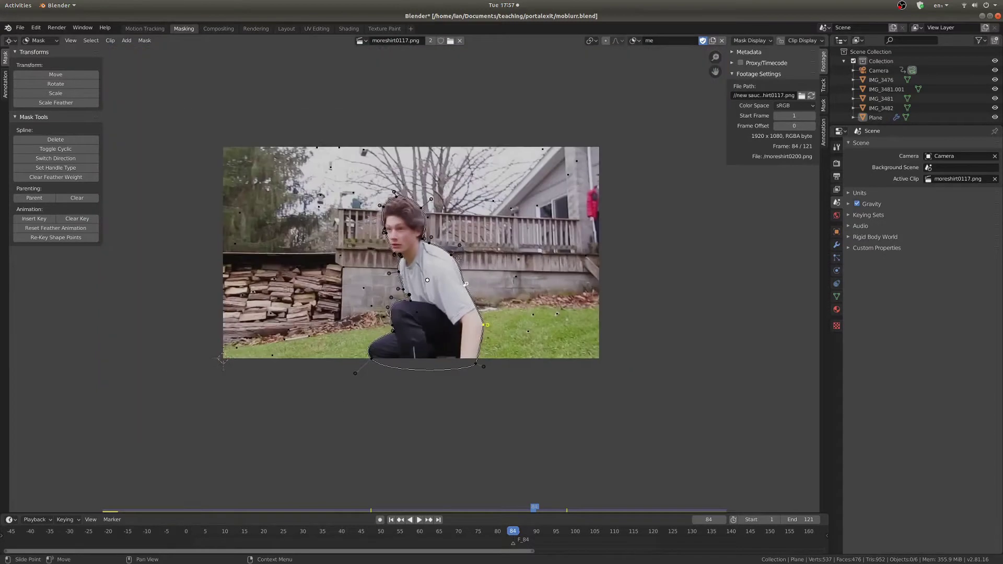
scroll(438, 203, "up", 1)
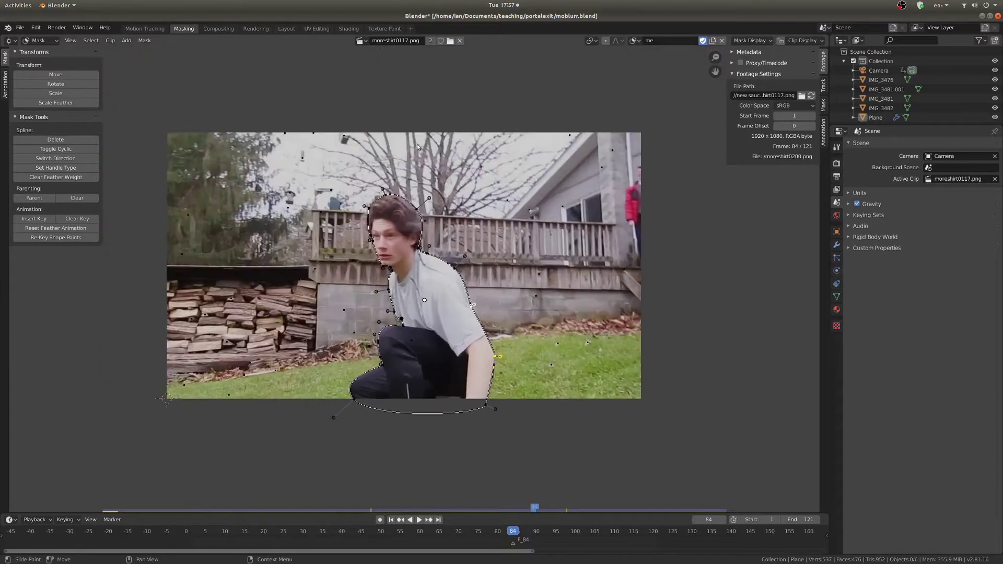
left_click(634, 41)
left_click(648, 64)
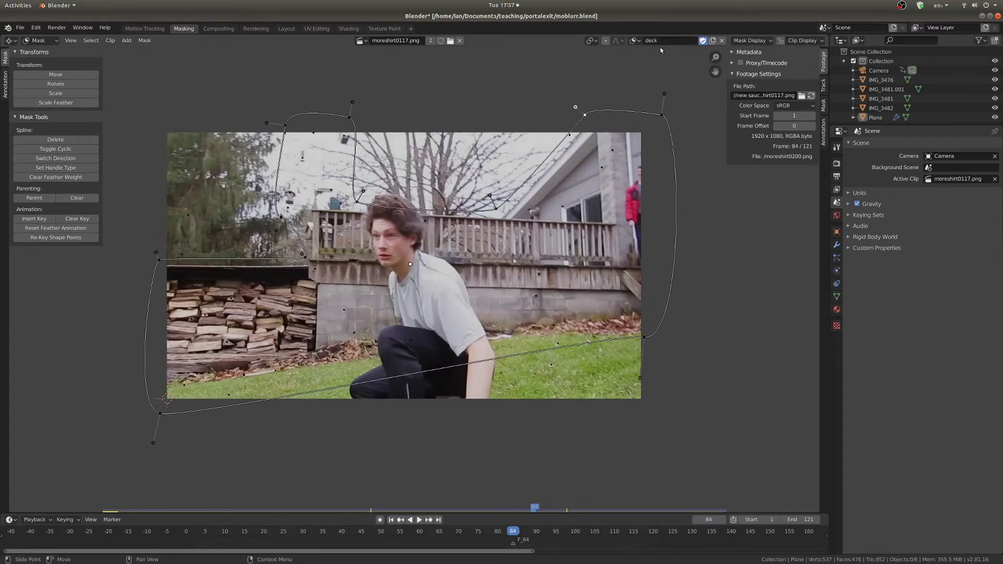
middle_click_drag(351, 263, 376, 264)
key("a")
key("g")
right_click(369, 246)
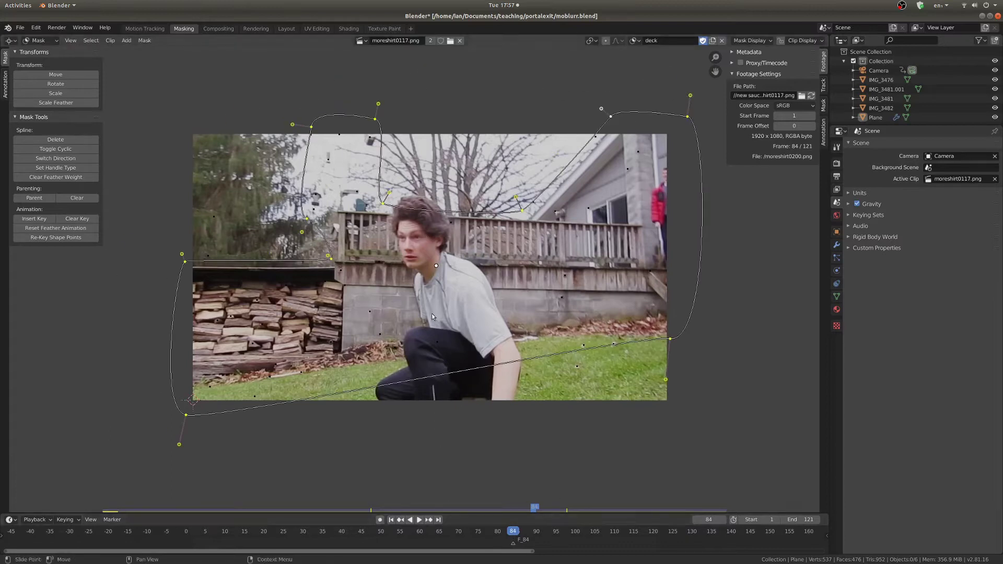
Show the tracking markers over the footage and parent the selected deck mask points to the active track.
left_click(764, 42)
left_click(807, 42)
left_click(750, 160)
scroll(422, 282, "up", 1)
middle_click_drag(422, 282, 430, 293)
scroll(430, 292, "down", 1)
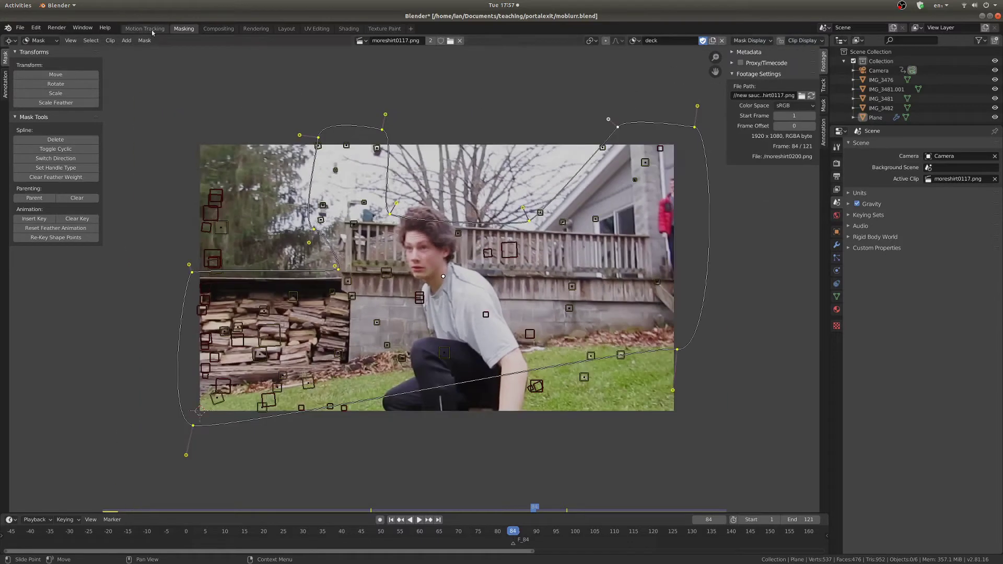
key("ctrl+p")
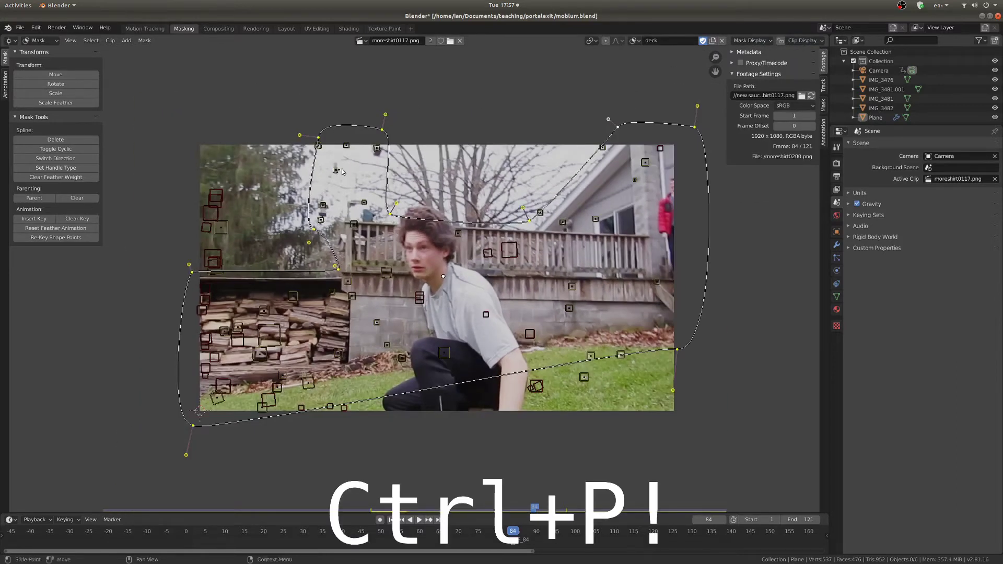
left_click_drag(536, 508, 483, 487)
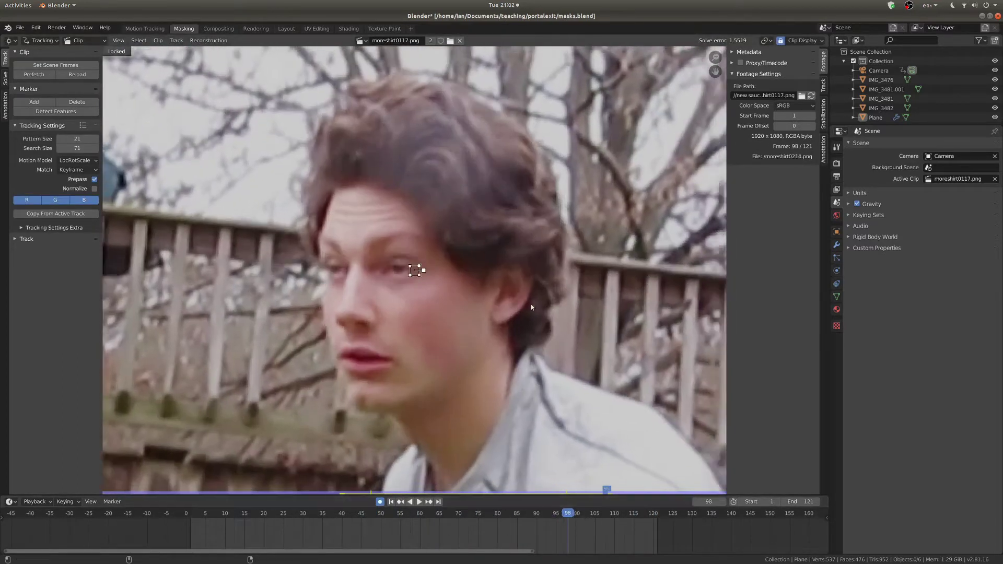
Hand-track the marker beside the man's eye from frame 98 to 101, repositioning, rotating and scaling it on each frame.
key("space")
key("g")
left_click(420, 286)
key("s")
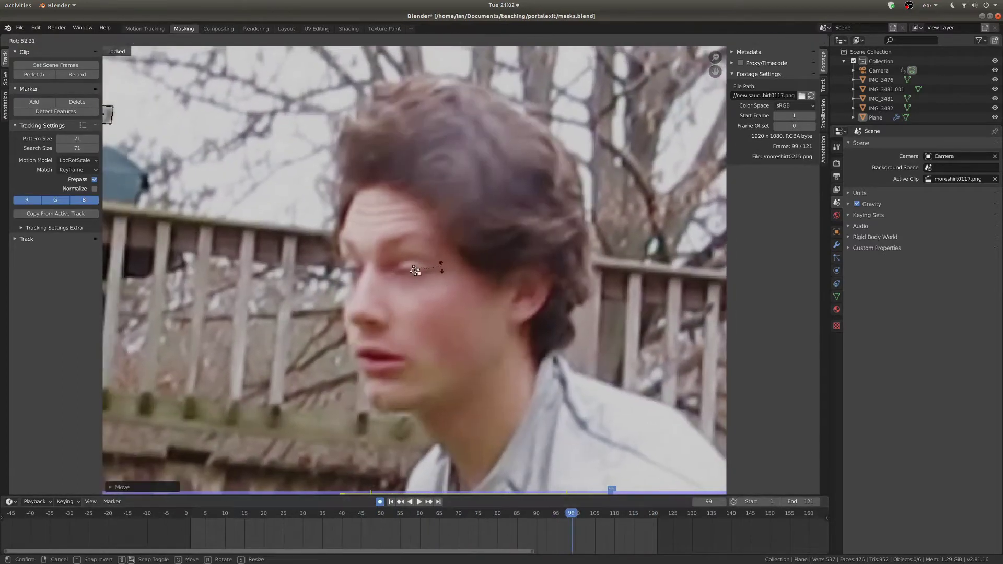
left_click(424, 280)
key("Right")
key("g")
left_click(433, 290)
key("Right")
key("g")
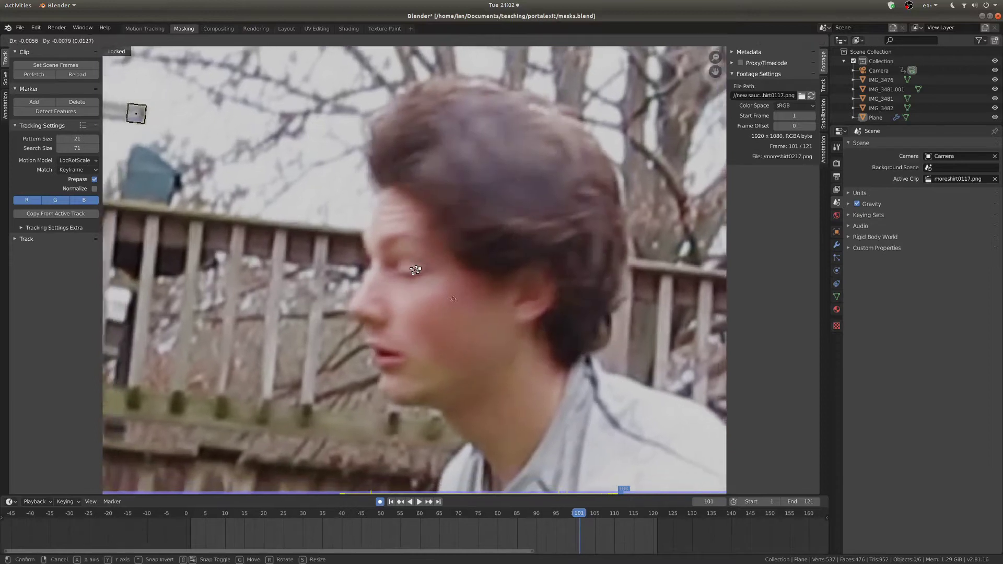
left_click(410, 271)
key("s")
left_click(460, 270)
Carry the eye marker's frame-by-frame hand tracking on to frame 114, and play back the tracked body markers.
key("Right")
key("Right")
key("Right")
key("Right")
key("Right")
key("Right")
key("Right")
key("Right")
key("Right")
key("Right")
key("Right")
key("Right")
key("Right")
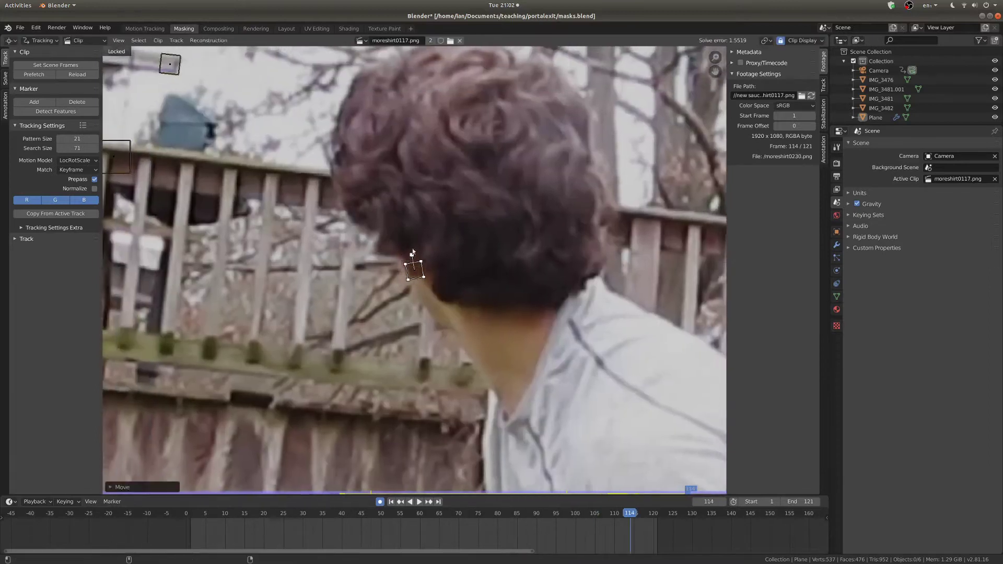
key("Left")
key("Left")
key("Left")
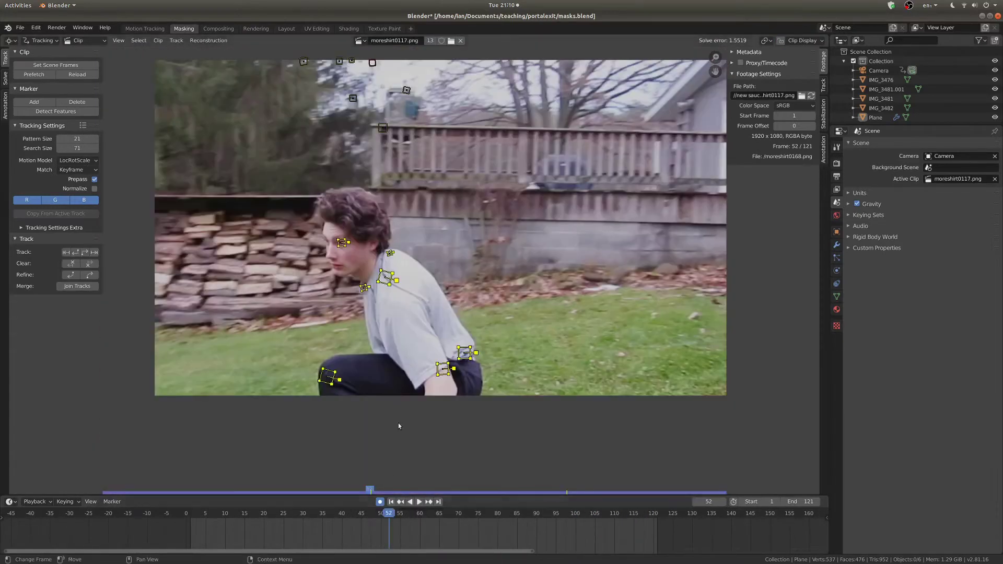
key("space")
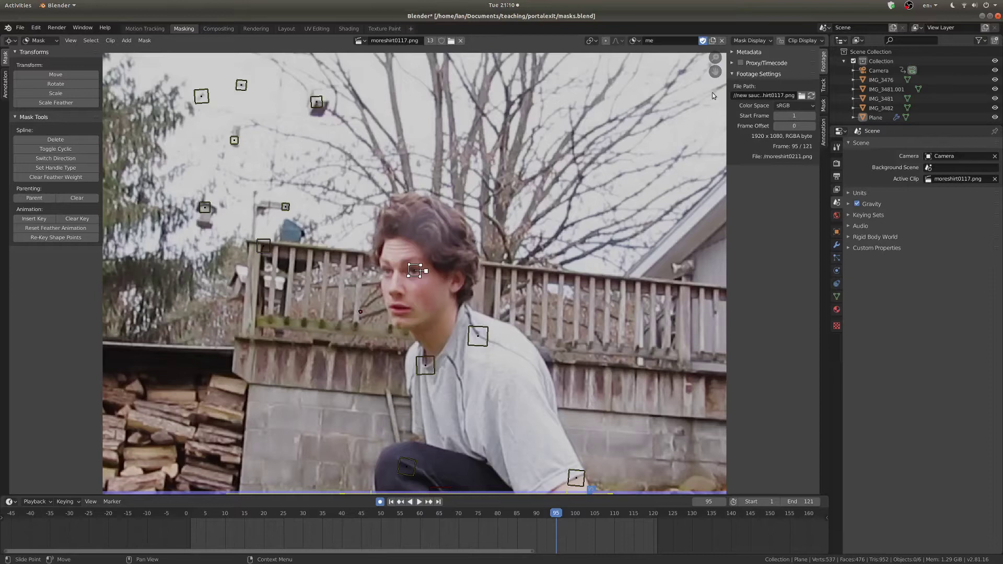
Name the me mask's layer head and outline the man's hair with a closed spline at frame 95.
left_click(823, 104)
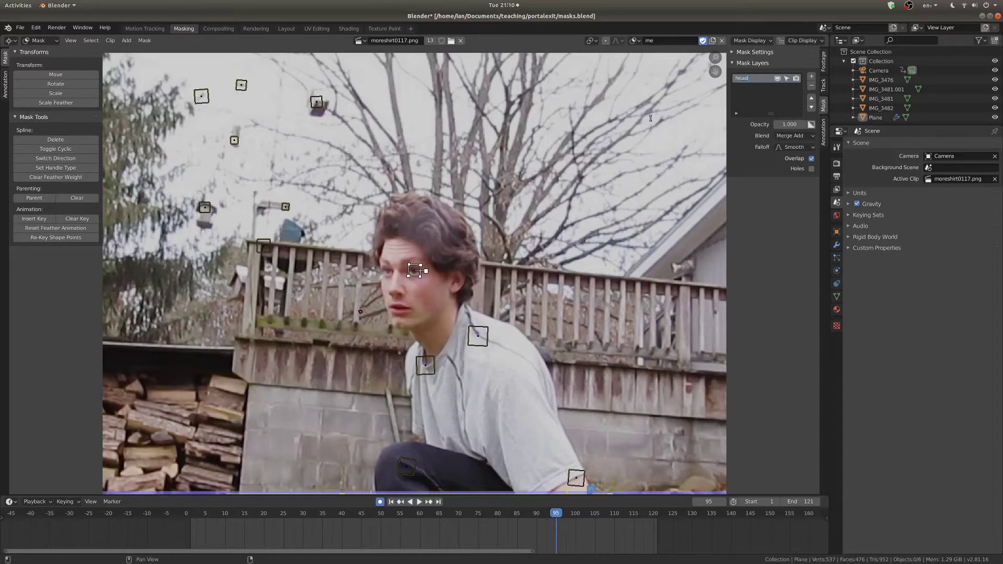
scroll(373, 221, "up", 4)
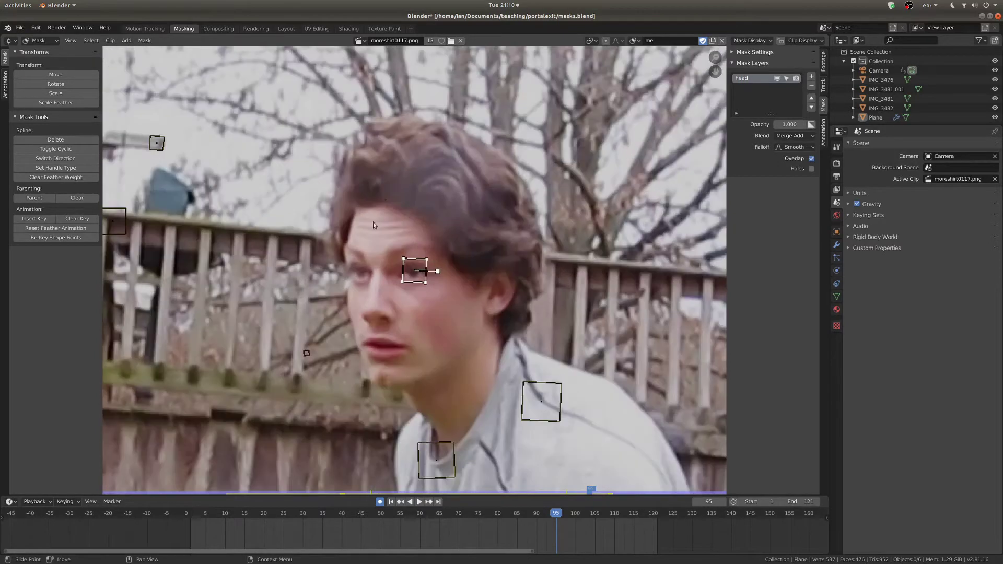
middle_click_drag(403, 211, 419, 216)
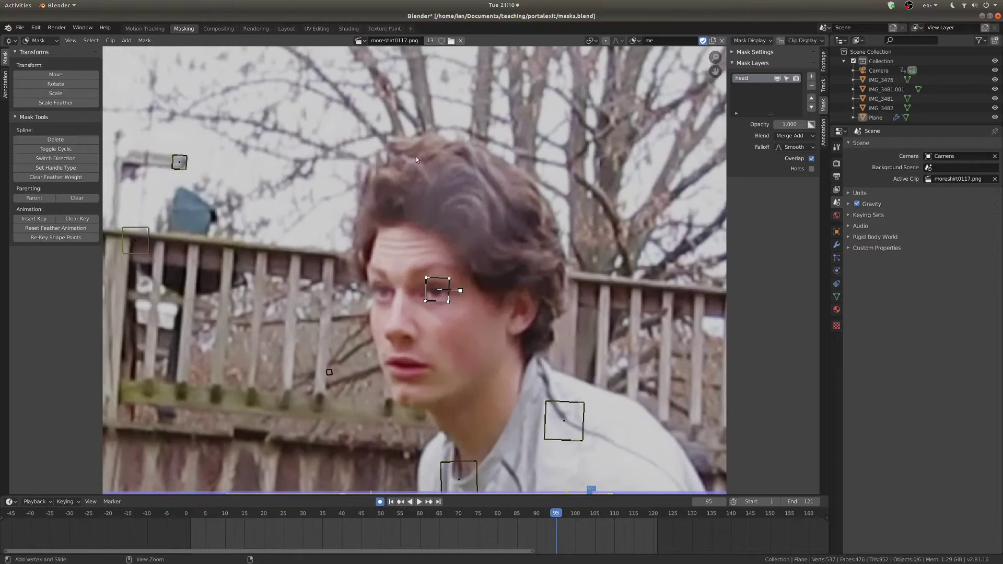
left_click(503, 162, "ctrl")
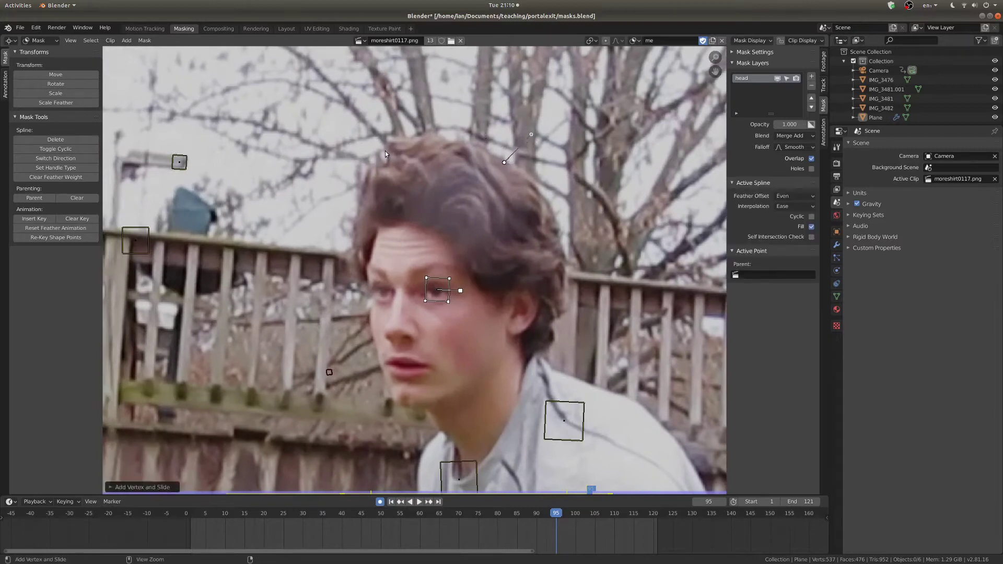
left_click(356, 237, "ctrl")
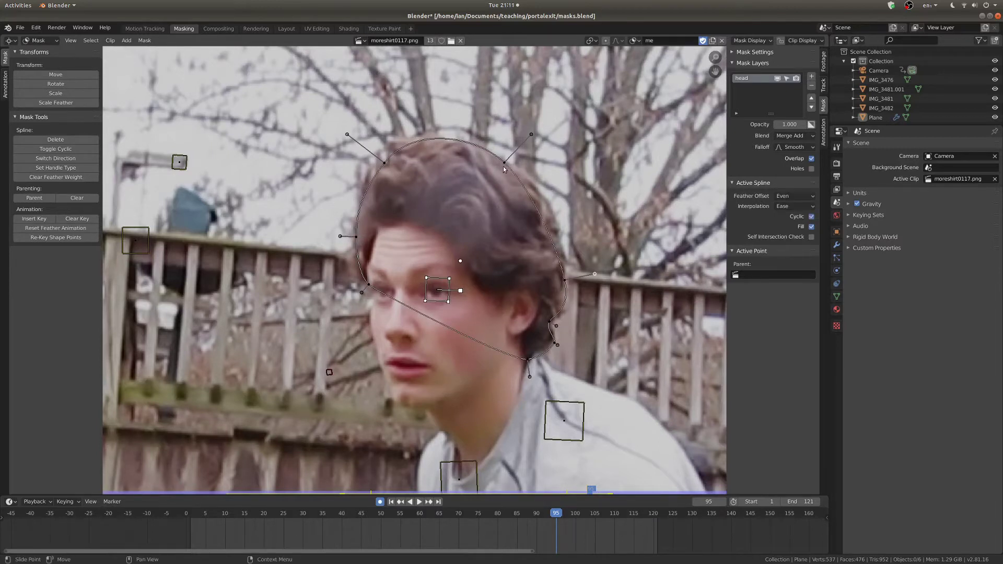
mouse_move(504, 165)
left_mouse_down()
mouse_move(525, 178)
mouse_move(571, 144)
left_mouse_up()
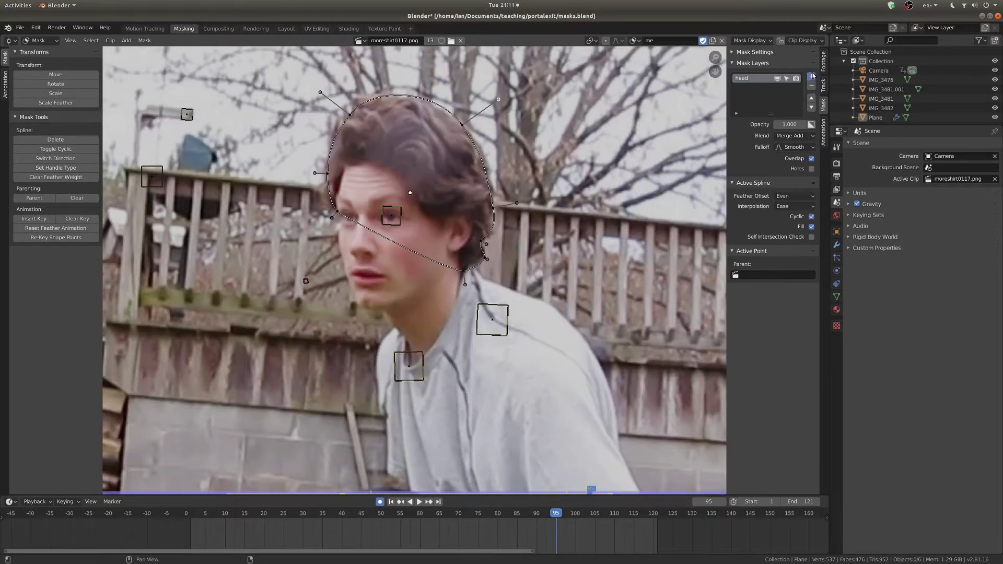
Add a second mask layer for the face and trace the face and jaw with a closed spline, adjusting its points.
left_click(811, 77)
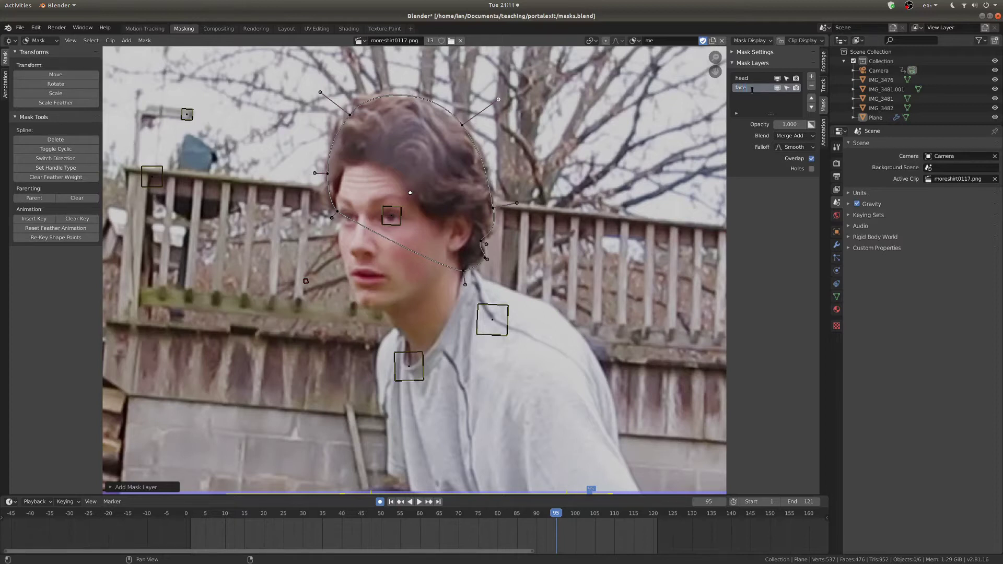
scroll(352, 251, "up", 3)
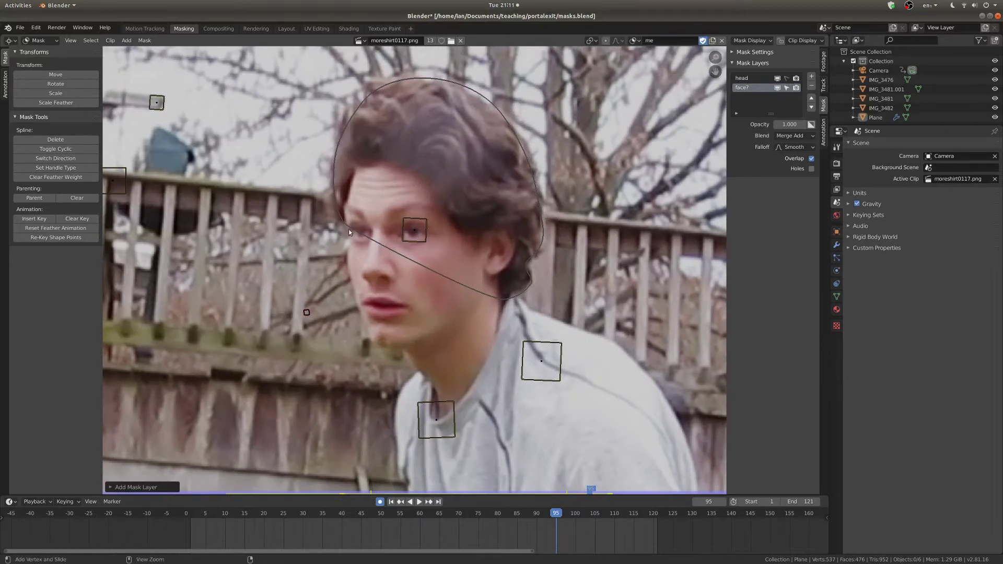
left_click(347, 228, "ctrl")
left_click_drag(337, 274, 350, 275, "ctrl")
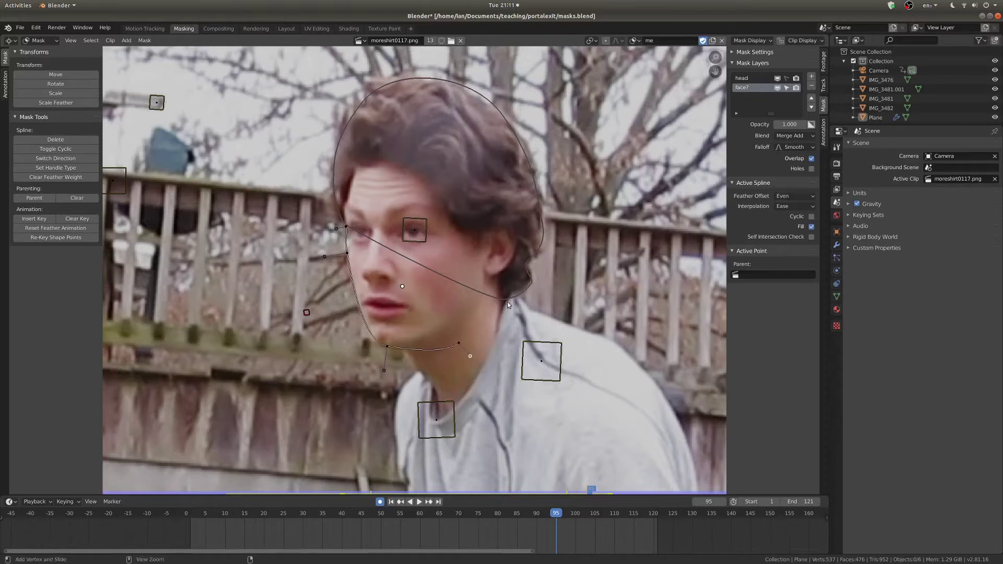
left_click_drag(462, 340, 475, 339)
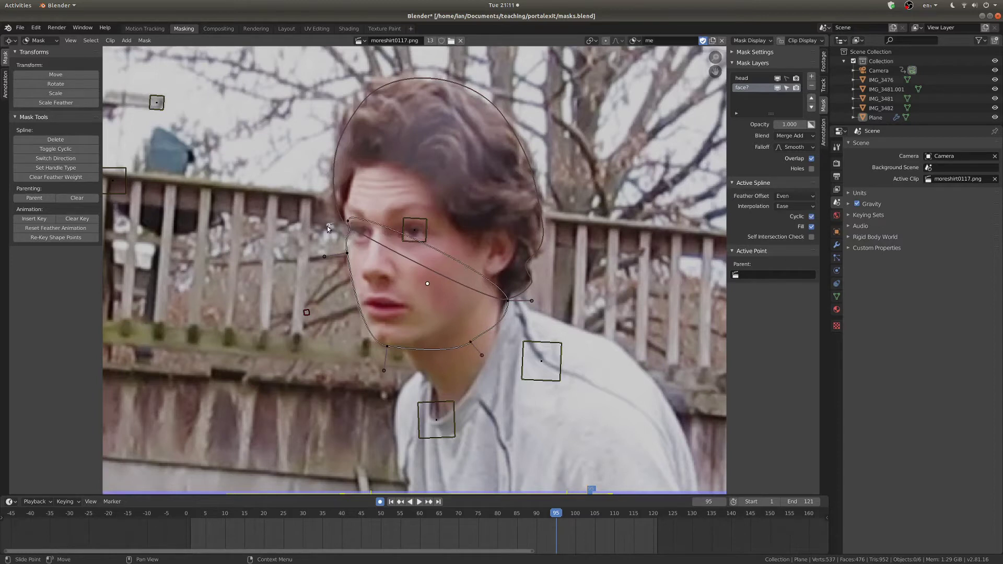
left_click_drag(349, 253, 349, 261)
left_click_drag(326, 228, 323, 233)
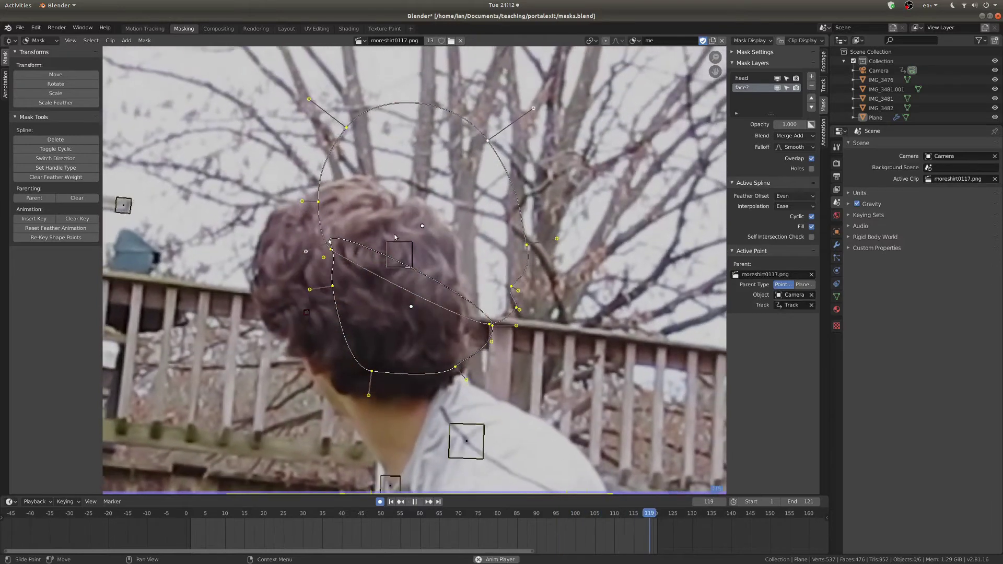
Scrub back to frame 69 and play the clip to examine how the head and face masks follow the man.
right_click_drag(628, 528, 454, 526)
middle_click_drag(256, 345, 502, 361)
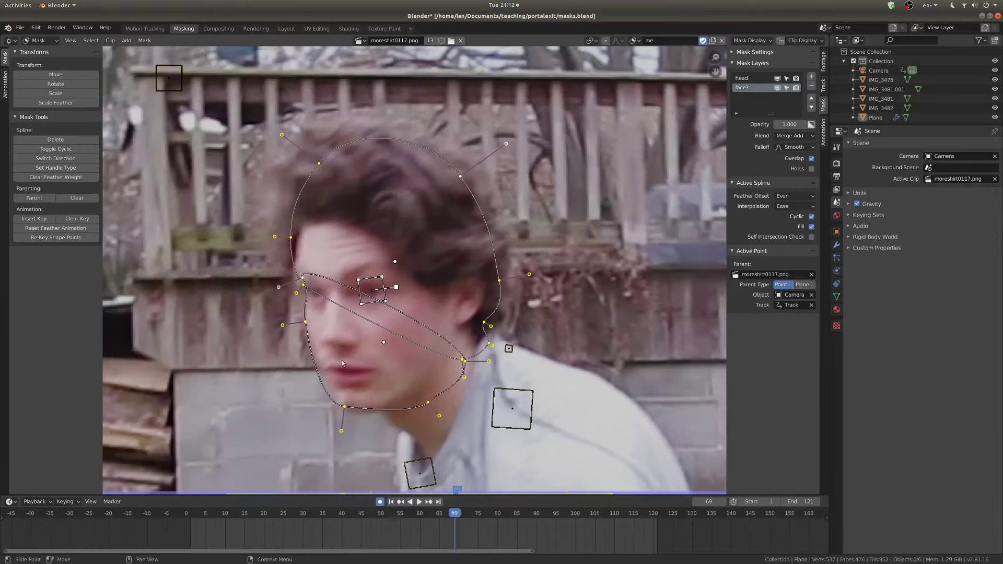
key("space")
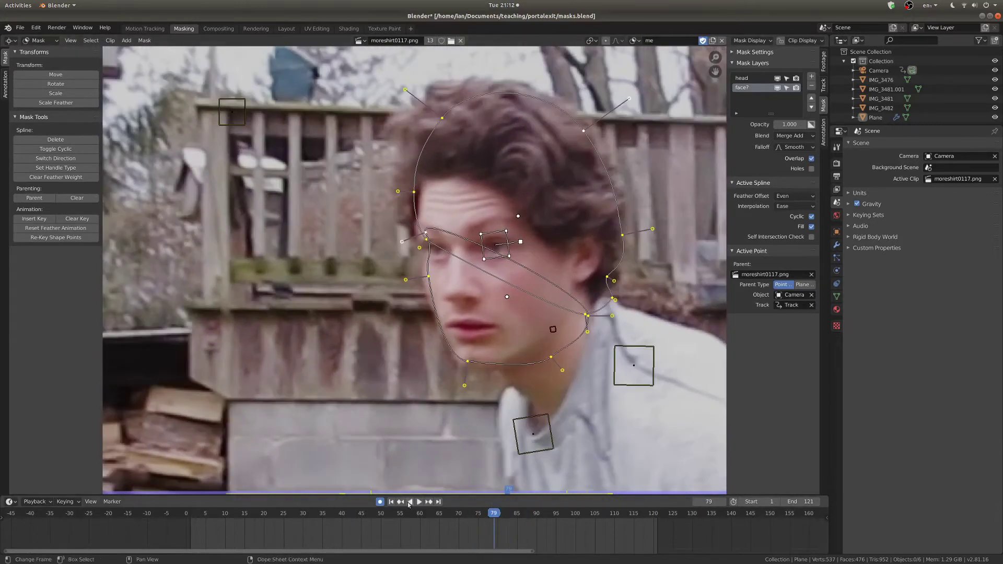
middle_click_drag(548, 335, 518, 347)
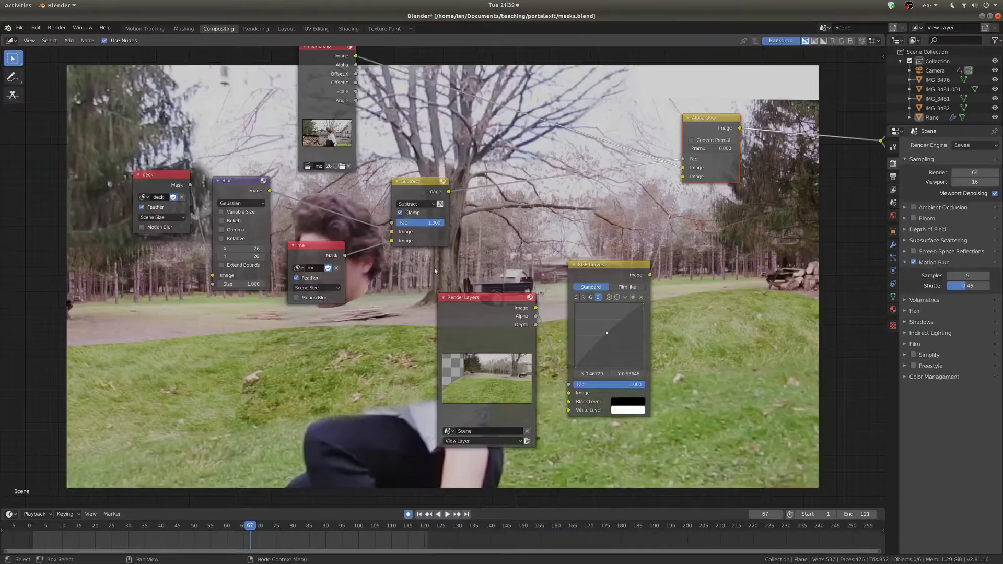
Play the tracked clip from frame 92 to check how the me mask's body layers follow the man.
scroll(324, 296, "up", 8)
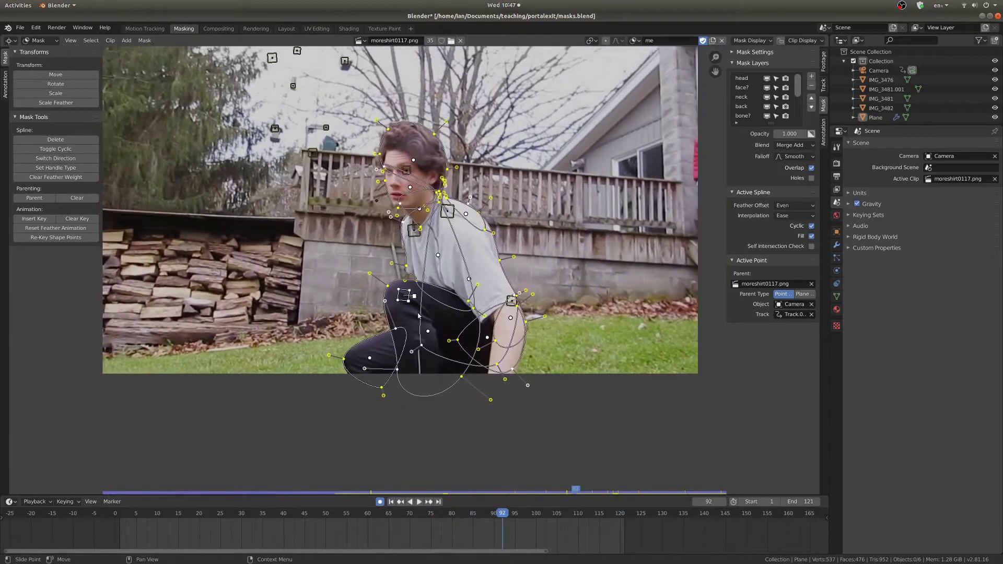
key("space")
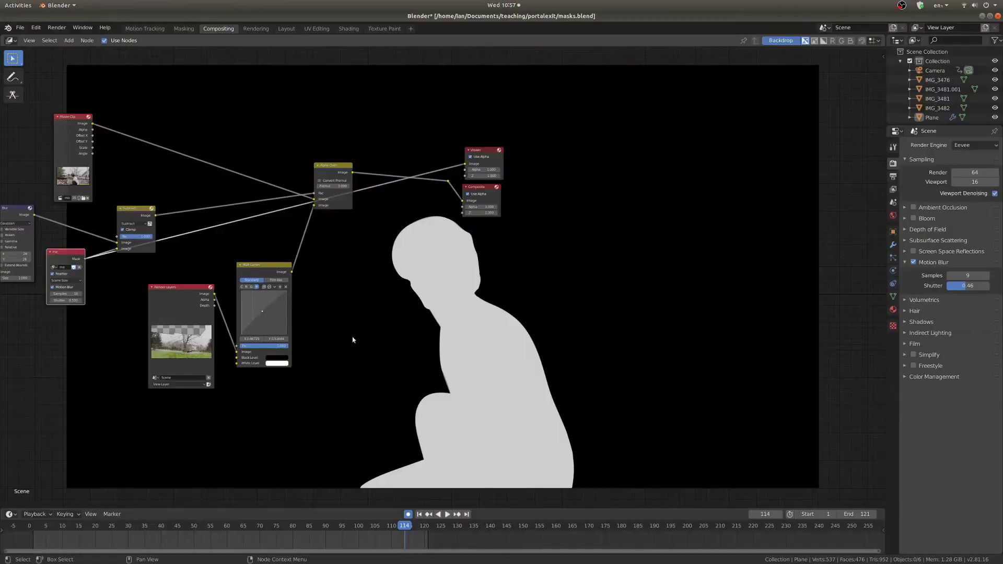
Preview the Movie Clip, me mask, Subtract and Alpha Over outputs one after another in the compositor backdrop.
scroll(291, 323, "up", 4)
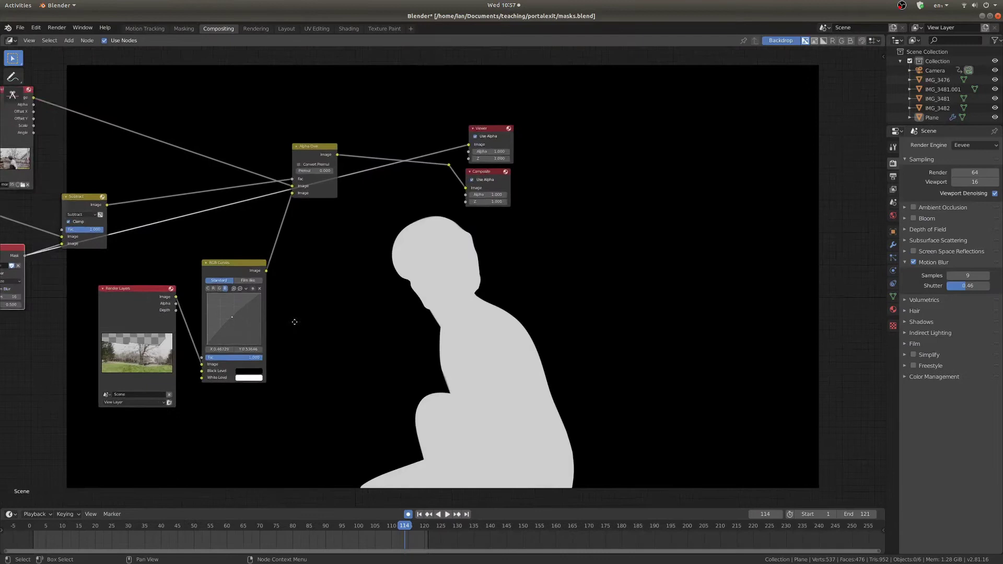
scroll(444, 276, "up", 2)
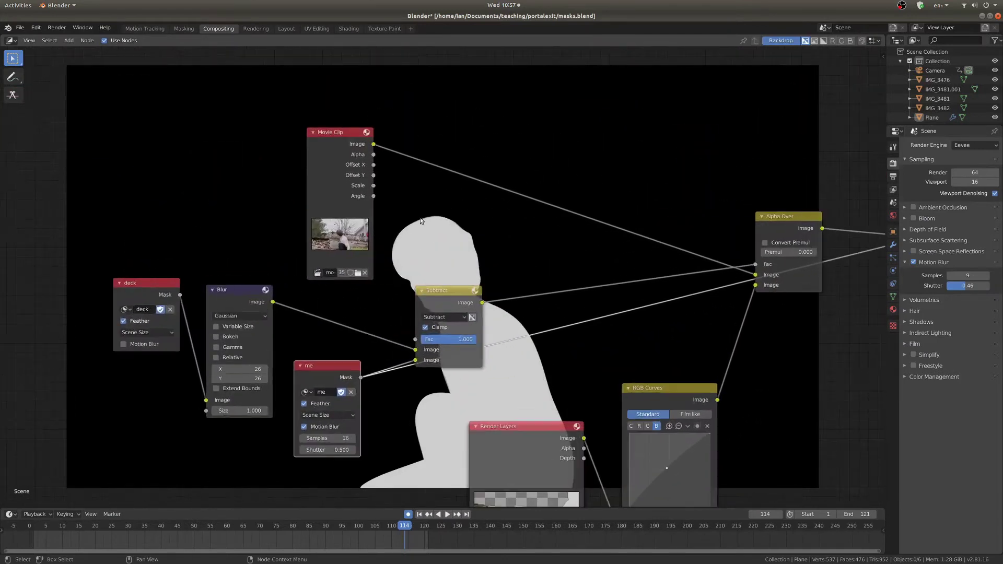
left_click(343, 172, "ctrl+shift")
middle_click_drag(298, 396, 265, 476)
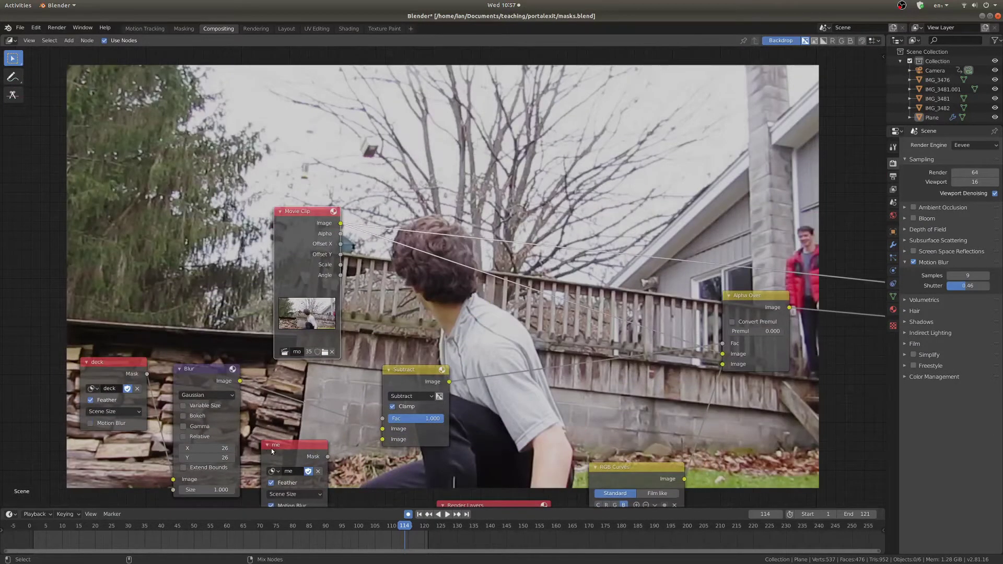
left_click(271, 448, "ctrl+shift")
middle_click_drag(423, 358, 391, 378)
left_click(384, 391, "ctrl+shift")
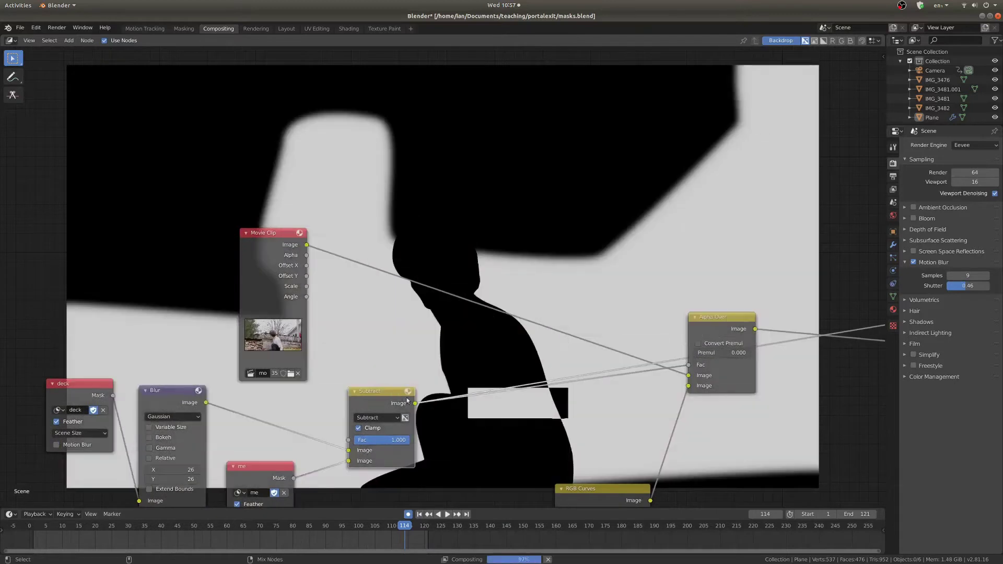
middle_click_drag(557, 470, 330, 364)
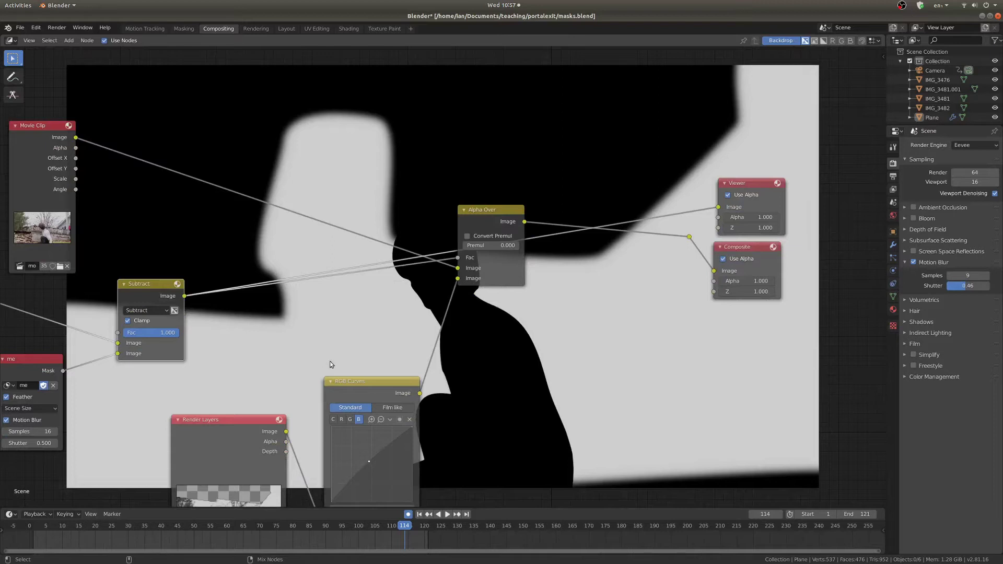
left_click(487, 210, "ctrl+shift")
middle_click_drag(488, 209, 316, 80)
middle_click_drag(626, 277, 511, 135)
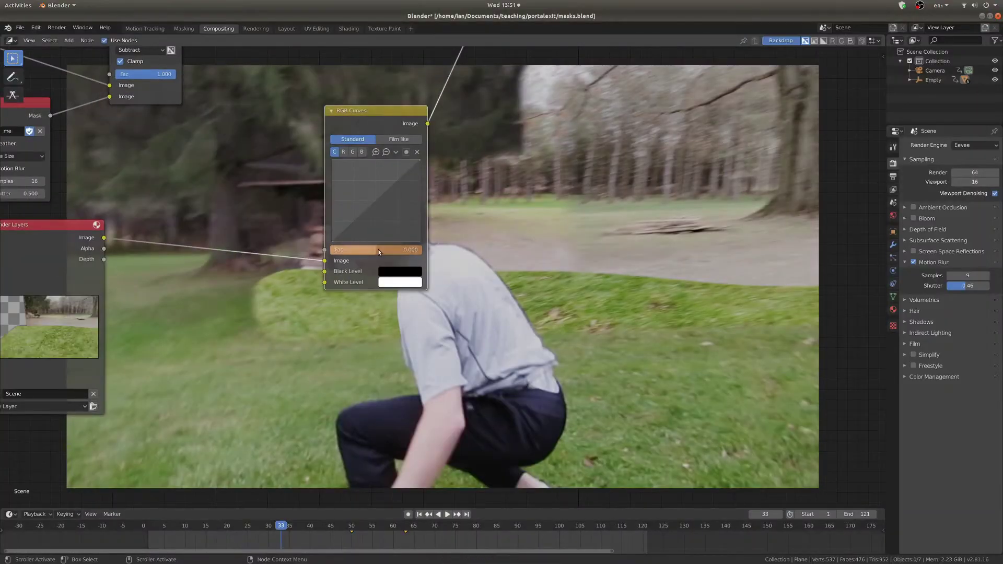
Keyframe the RGB Curves factor at 0 on frame 33 and move the Render Layers node away from it.
key("i")
middle_click_drag(92, 264, 345, 235)
scroll(345, 235, "down", 1)
left_click_drag(337, 235, 289, 267)
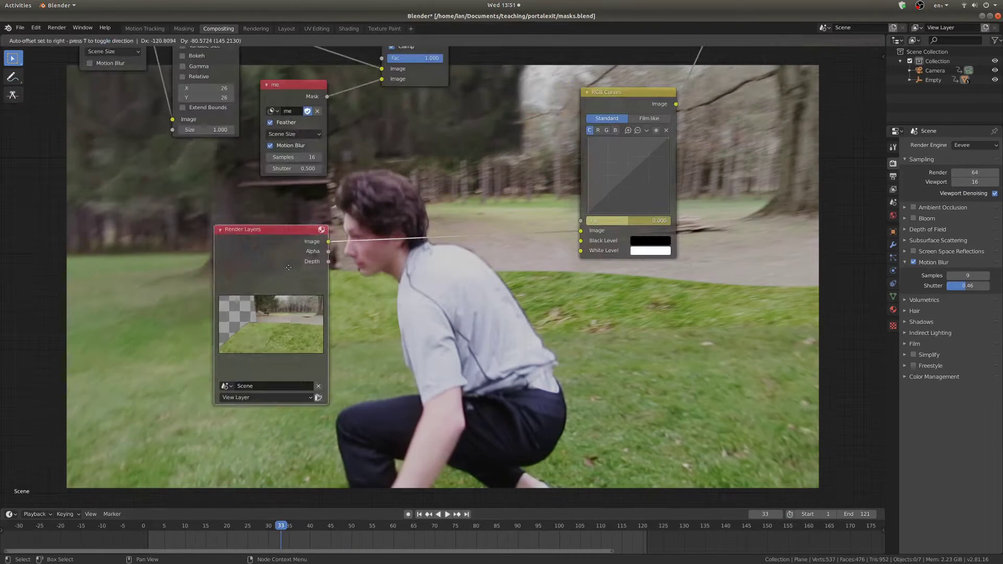
Add a second RGB Curves node between the Render Layers image output and the keyframed RGB Curves node.
left_click(515, 415)
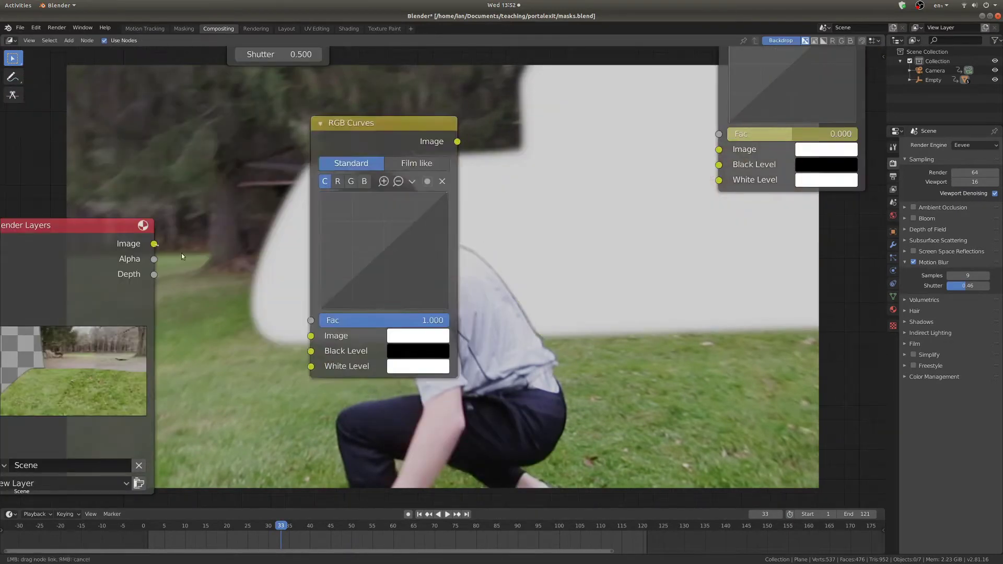
middle_click_drag(470, 261, 219, 131)
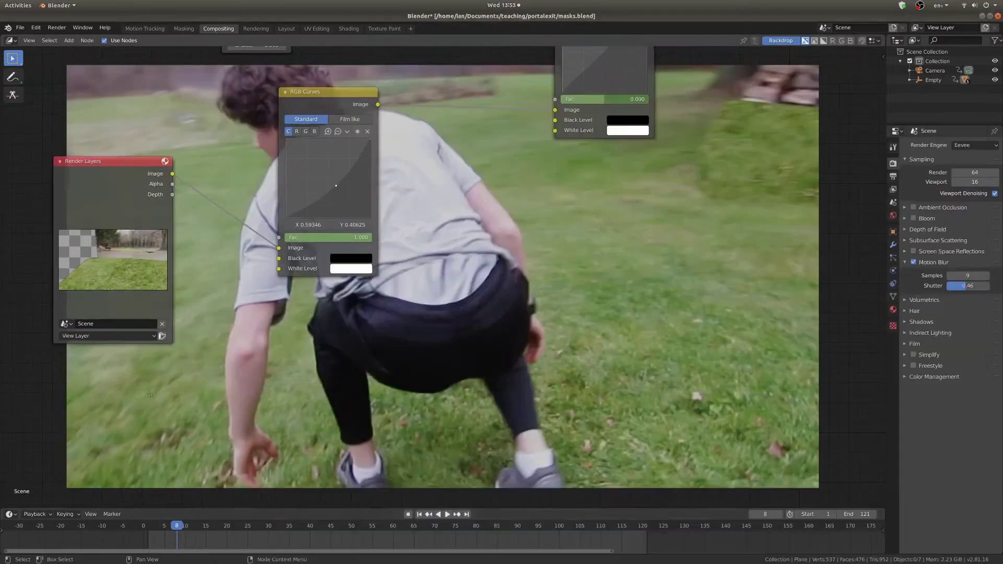
left_click(284, 541)
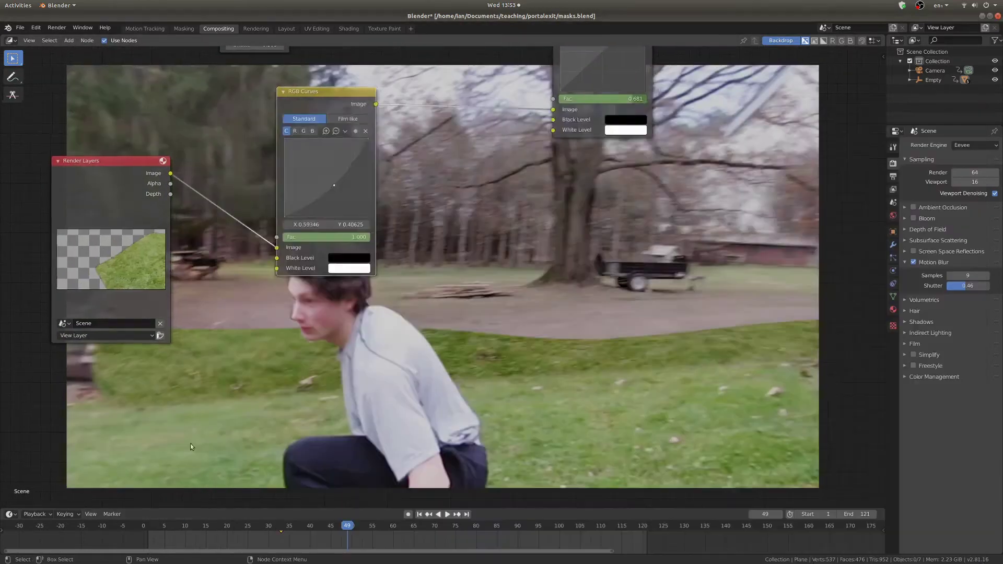
scroll(190, 443, "up", 1)
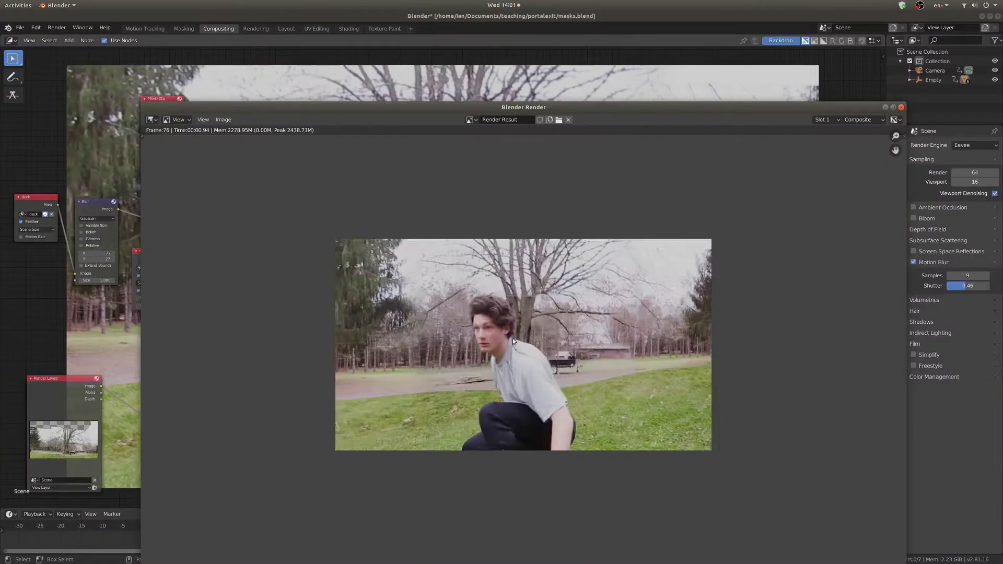
Examine the rendered frame 76 up close, checking the background blend across the tree trunk behind the man's head.
scroll(502, 344, "up", 5)
scroll(496, 271, "down", 2)
middle_click_drag(506, 262, 310, 346)
scroll(311, 346, "up", 4)
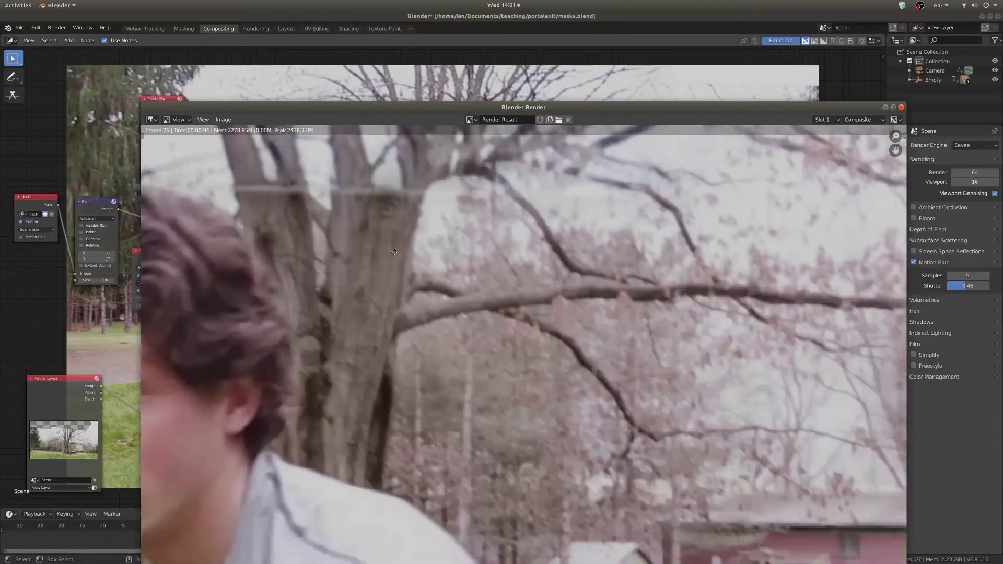
scroll(392, 335, "down", 2)
scroll(464, 323, "up", 2)
scroll(464, 324, "down", 2)
middle_click_drag(464, 324, 569, 339)
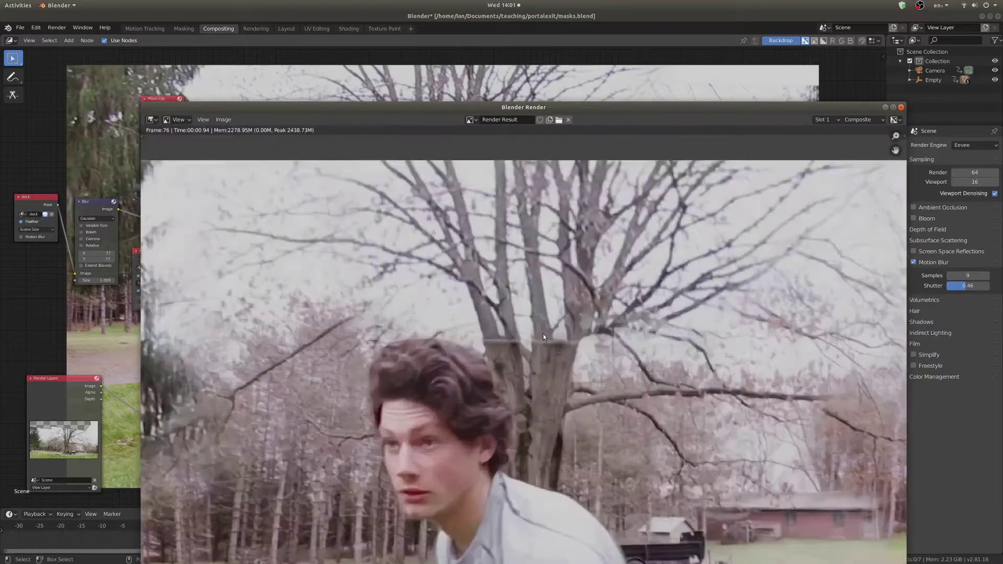
scroll(549, 339, "up", 2)
key("Escape")
Preview the Blur node's output to inspect the softened edges of the deck mask.
scroll(298, 407, "up", 2)
middle_click_drag(79, 251, 413, 313)
scroll(268, 305, "up", 3)
scroll(268, 305, "up", 4)
middle_click_drag(268, 305, 356, 390)
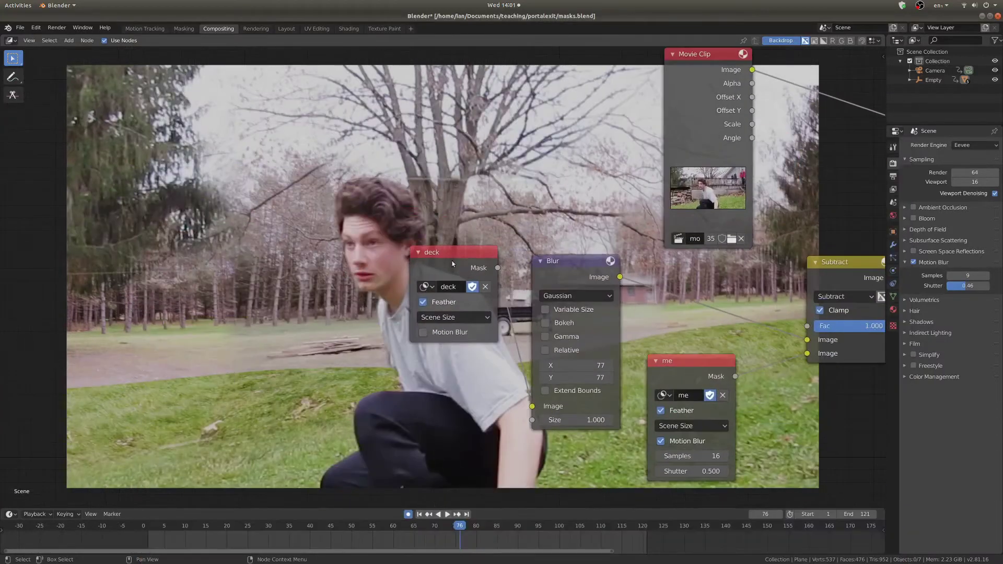
left_click(528, 256, "ctrl+shift")
scroll(459, 240, "down", 2)
scroll(314, 261, "up", 2)
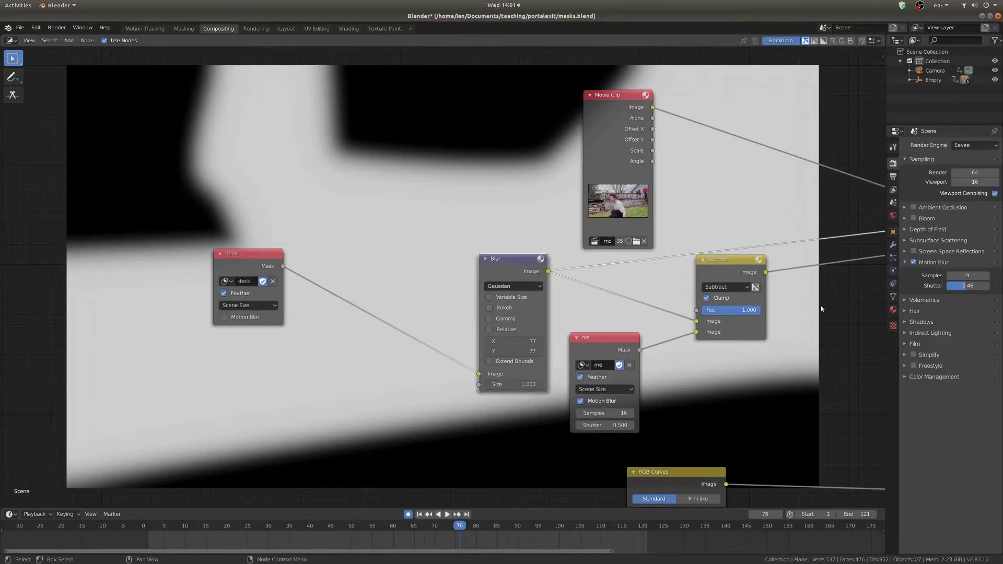
Enable motion blur on the deck mask node and insert a Dilate/Erode node with distance 10 between it and the Blur node.
left_click(220, 253, "ctrl+shift")
left_click_drag(220, 253, 192, 258)
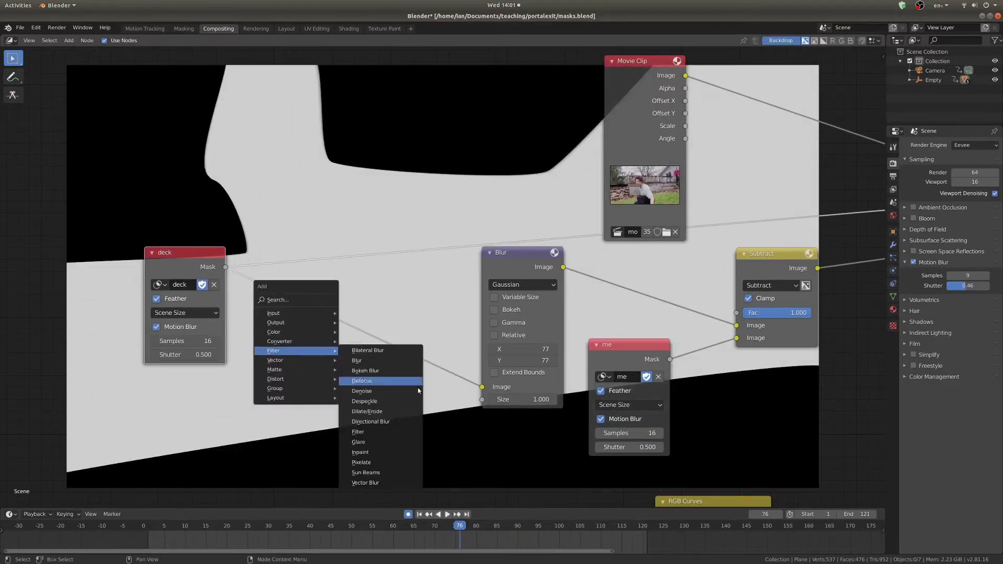
left_click(407, 415)
left_click(369, 352)
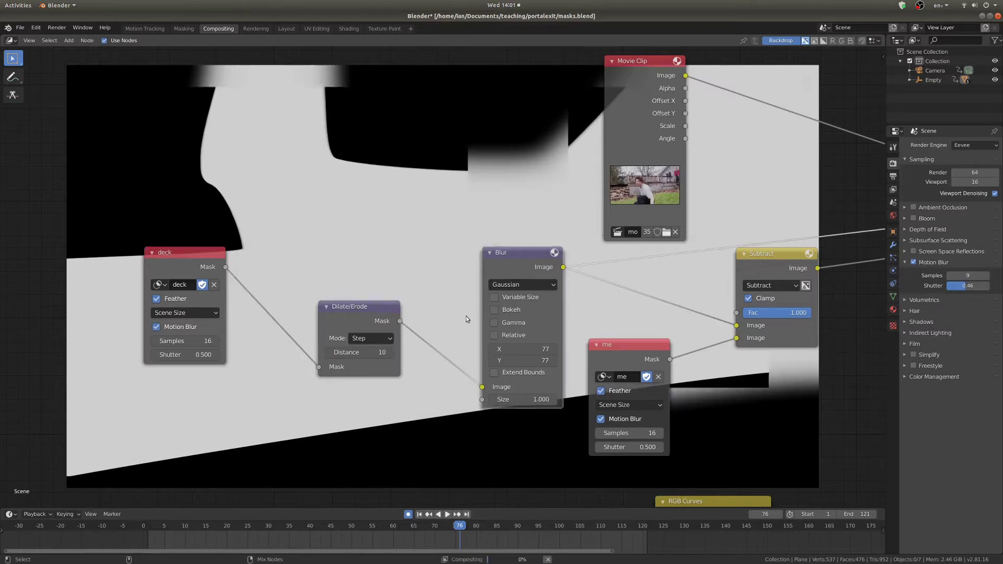
Preview the final combined image that feeds the Composite node.
scroll(358, 332, "down", 2)
scroll(359, 331, "down", 5)
middle_click_drag(477, 306, 291, 318)
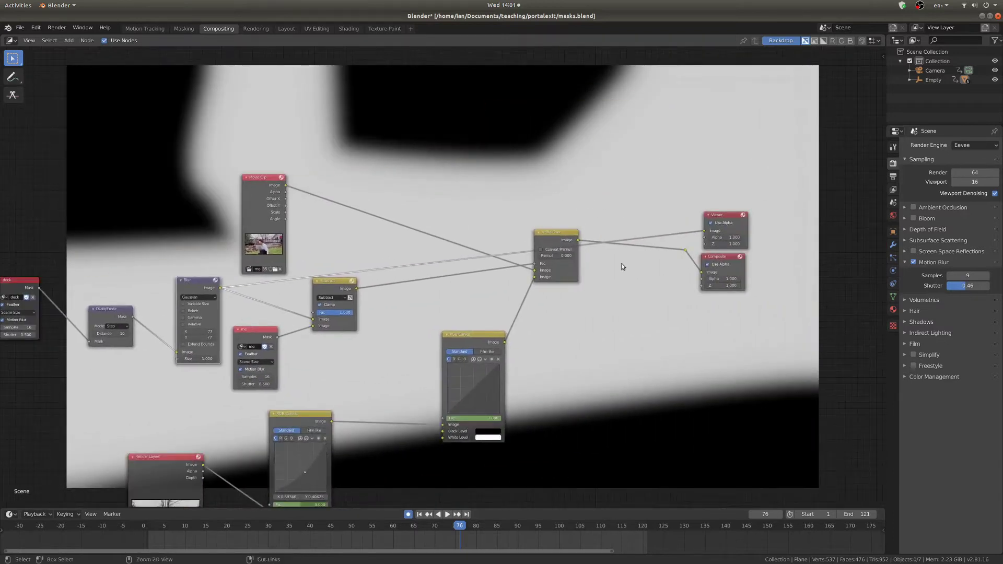
left_click(684, 252, "ctrl+shift")
middle_click_drag(634, 290, 658, 297)
scroll(438, 158, "up", 1)
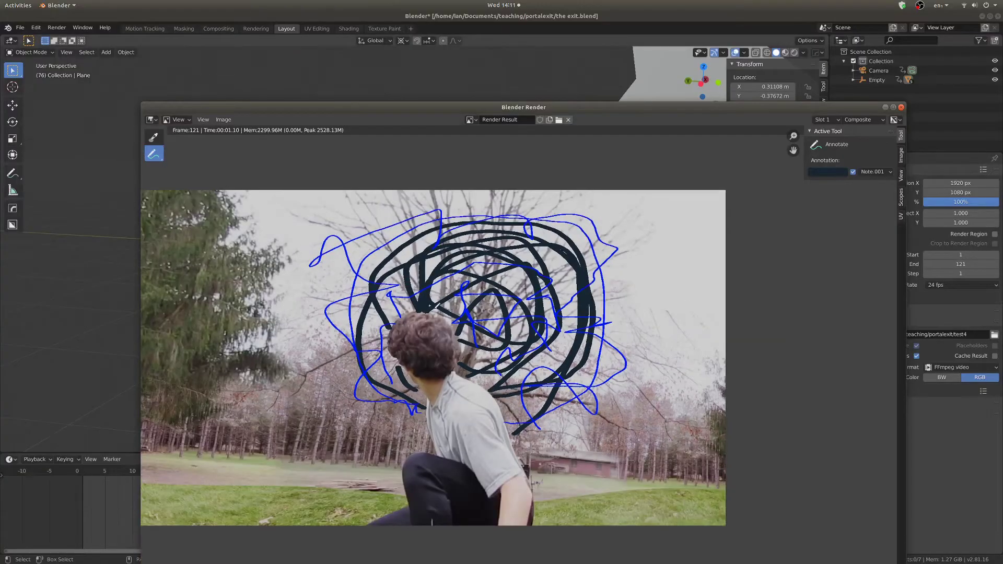
Examine the portal sketch annotated around the man's head on the rendered frame 121.
middle_click_drag(453, 317, 479, 334)
scroll(466, 337, "up", 1)
scroll(479, 335, "down", 2)
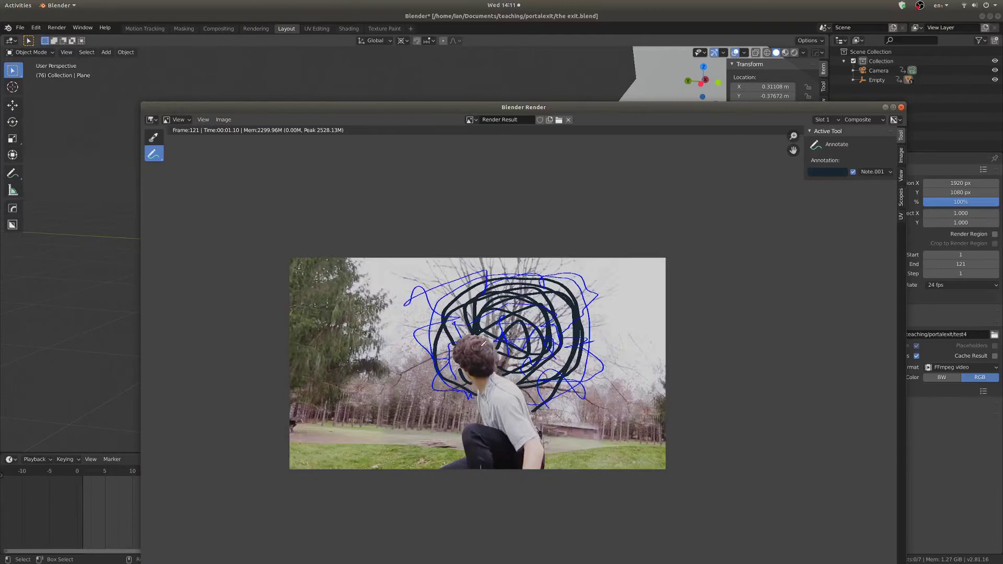
scroll(483, 343, "up", 1)
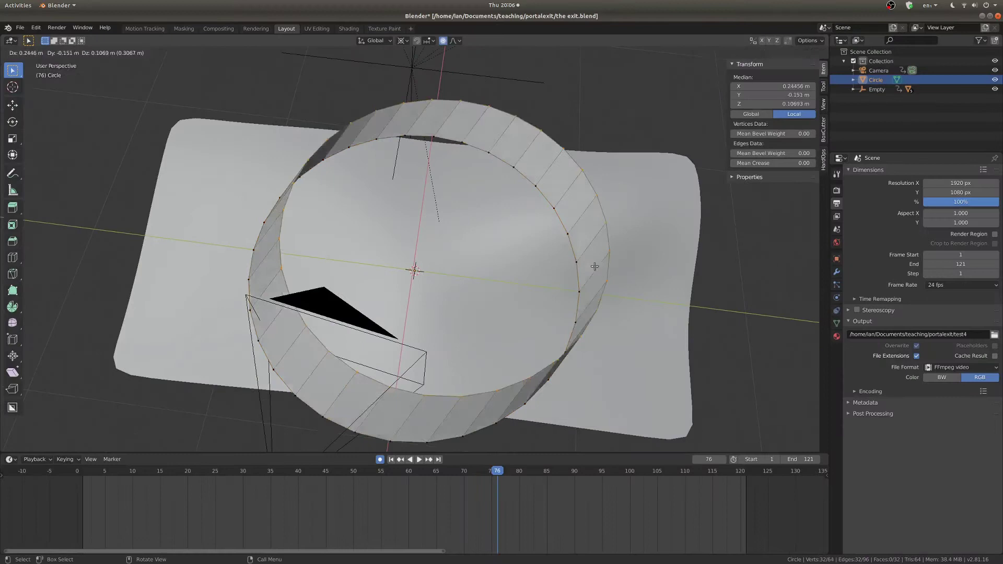
Scale the circle mesh's selected edge loop and reposition it along Z to shape the ring into a funnel.
key("s")
left_click(471, 279)
middle_click_drag(524, 306, 434, 305)
key("g")
key("z")
left_click(554, 250)
Extrude an edge loop of the funnel along Z, scale the new edge and return to object mode.
left_click(447, 315, "alt")
key("e")
key("z")
left_click(472, 320)
key("s")
left_click(488, 331)
key("Tab")
key("i")
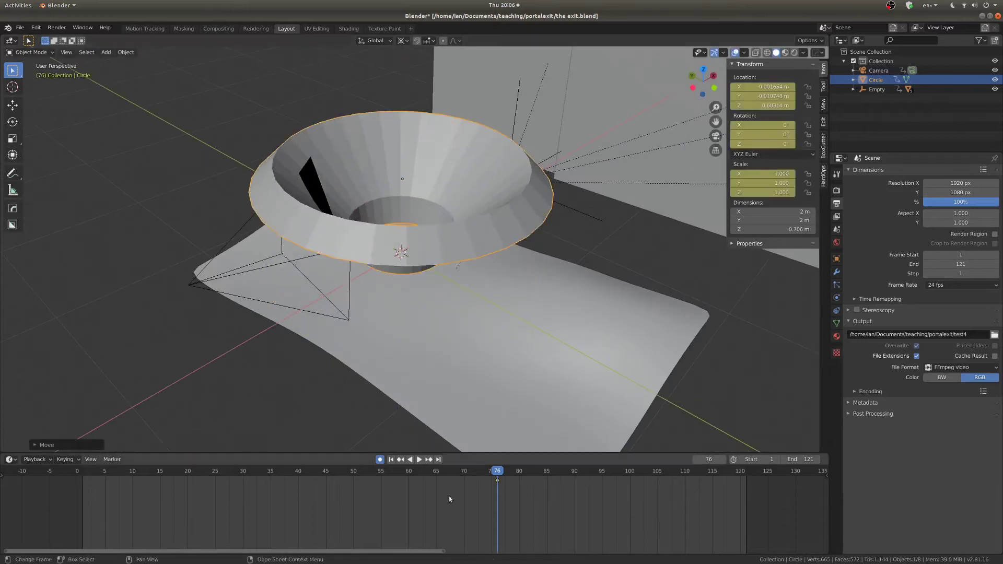
Give the funnel's crazything material an Emission surface coloured by the fx0069.png image texture from the portal folder.
scroll(419, 265, "down", 2)
key("KP_7")
left_click(836, 336)
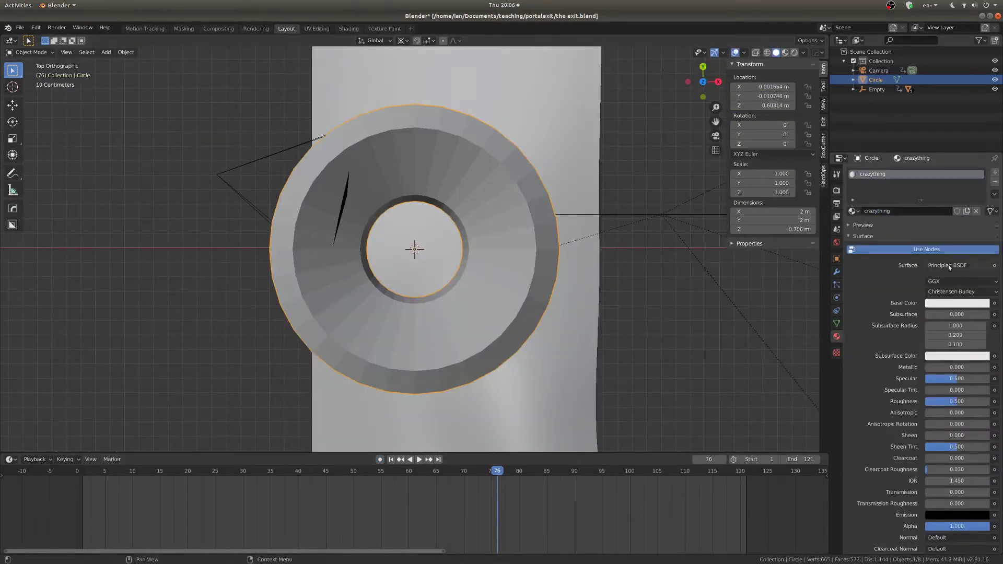
left_click(948, 265)
left_click(929, 293)
left_click(994, 281)
left_click(799, 323)
left_click(983, 293)
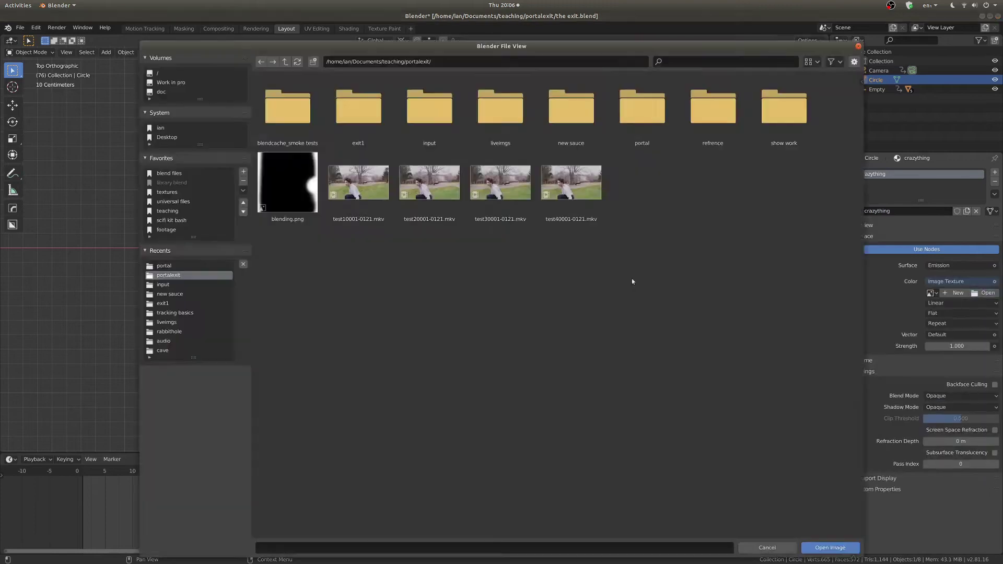
double_click(642, 110)
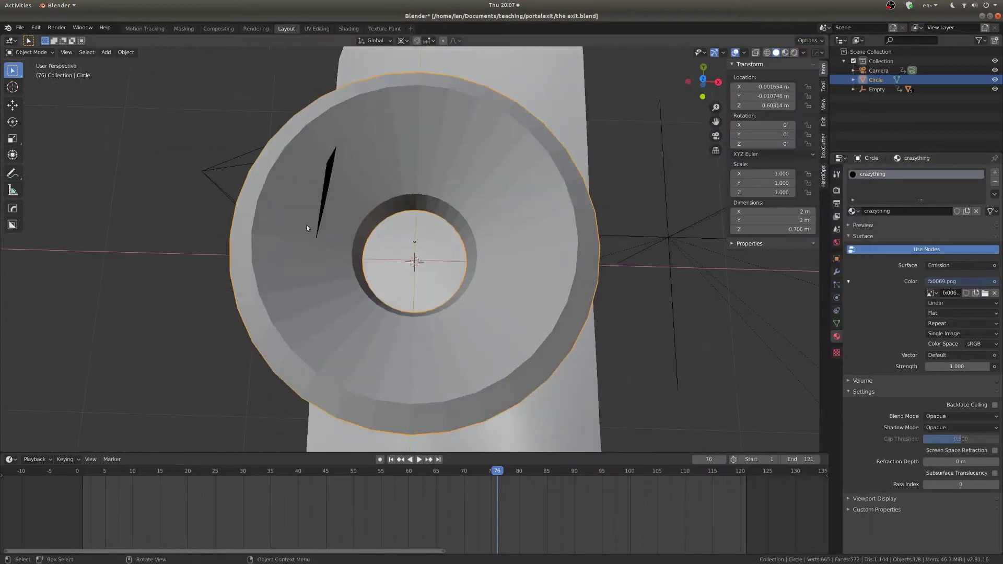
Unwrap the funnel from the top view and scale its UVs over the glowing ring in fx0069.png.
left_click(316, 28)
key("KP_7")
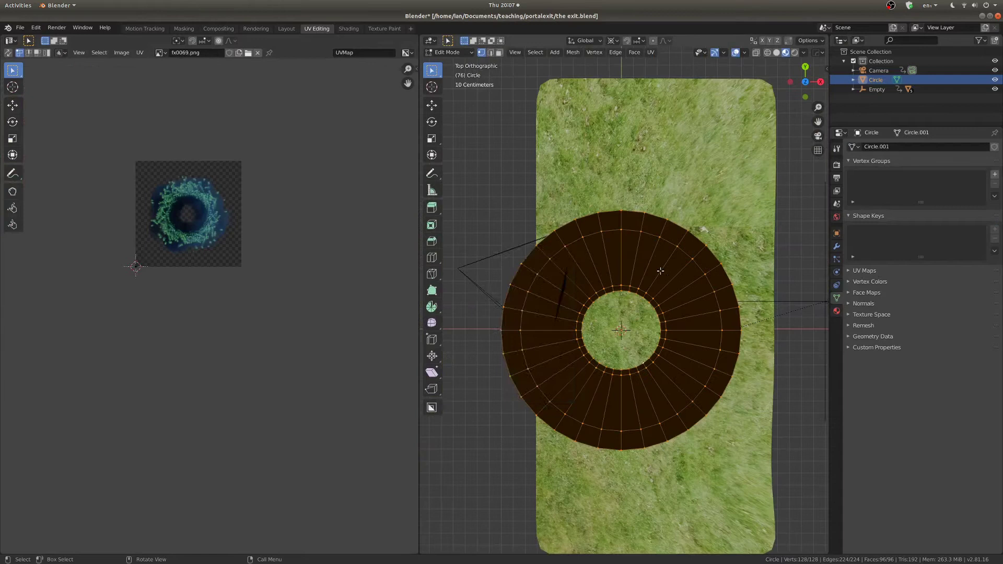
left_click(536, 353)
scroll(167, 167, "up", 3)
key("s")
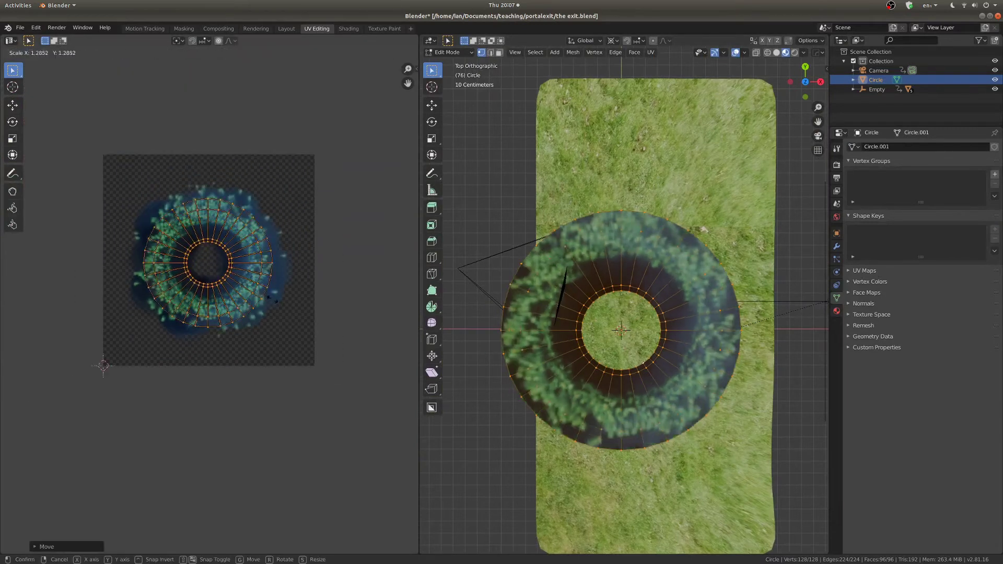
left_click(96, 263)
middle_click_drag(569, 298, 553, 261)
key("Tab")
middle_click_drag(553, 261, 483, 223)
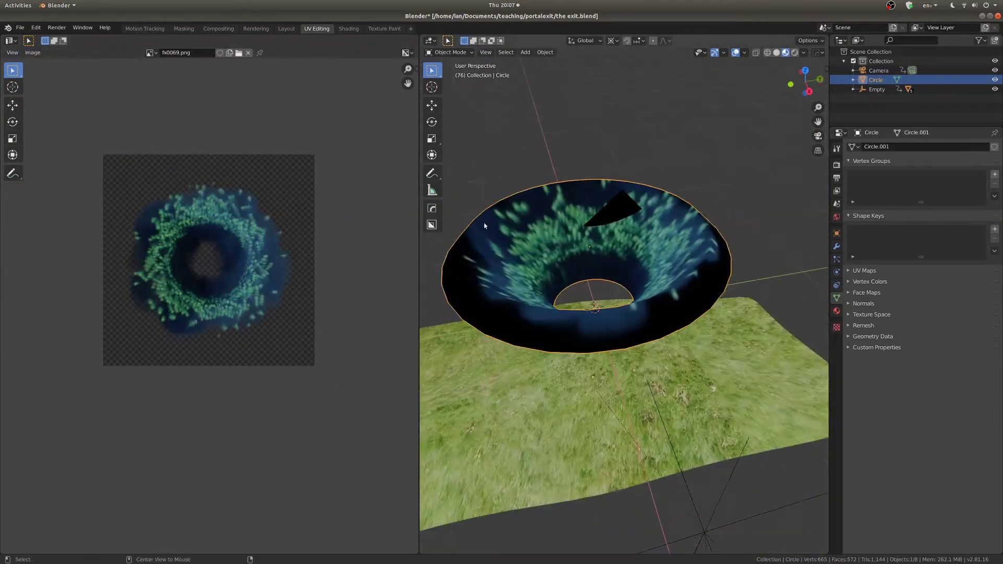
scroll(543, 235, "down", 1)
middle_click_drag(543, 235, 630, 212)
Mix the Emission shader with a Transparent BSDF through a Mix Shader, using the image texture's alpha as the factor.
left_click(348, 28)
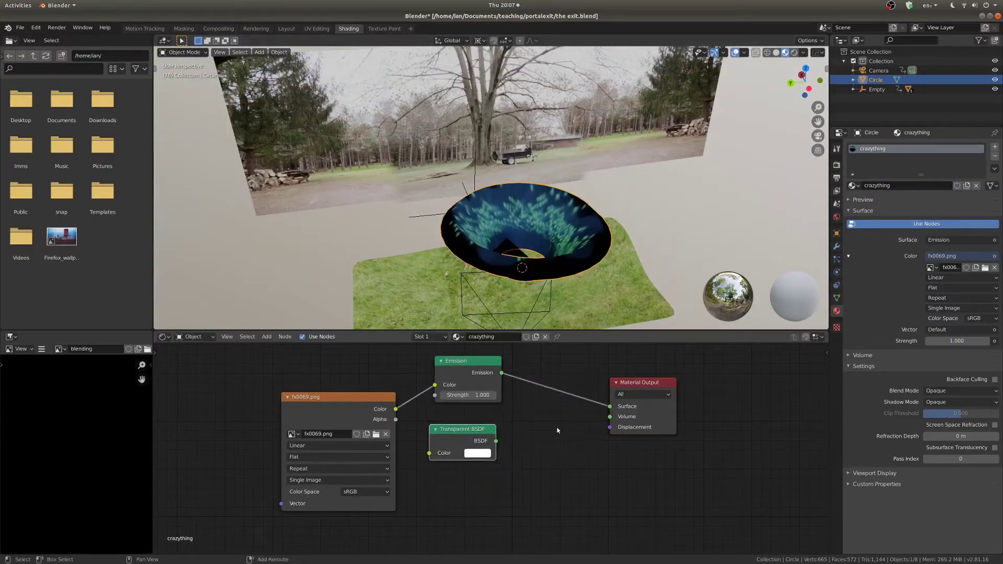
key("shift+a")
left_click(601, 344)
left_click(523, 374)
Try the Alpha Hashed blend mode on the crazything material and settle on Alpha Blend.
middle_click_drag(527, 204, 517, 279)
scroll(517, 262, "up", 4)
left_click(956, 328)
left_click(947, 375)
middle_click_drag(504, 146, 495, 171)
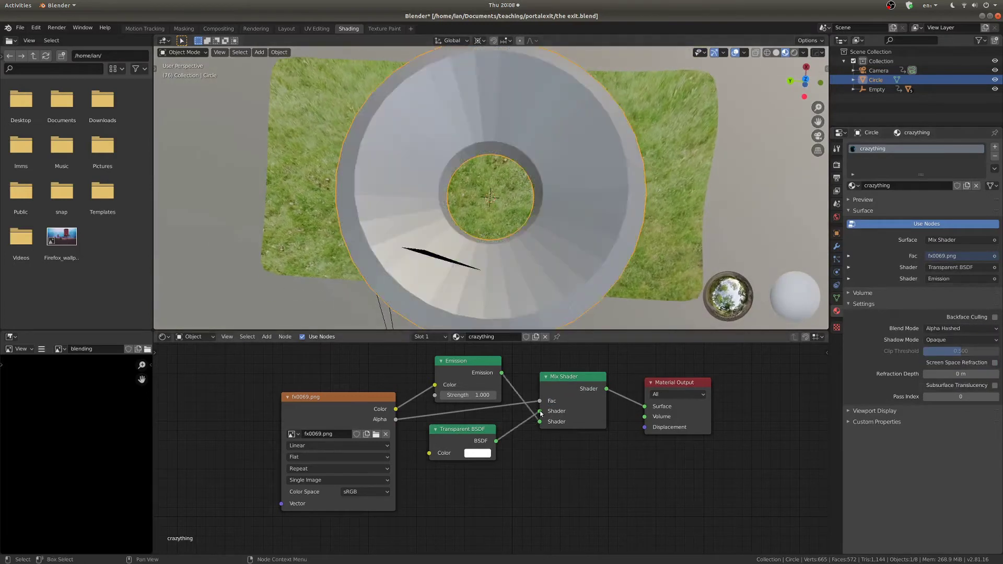
left_click(961, 328)
left_click(961, 371)
mouse_move(522, 209)
middle_mouse_down()
mouse_move(569, 205)
mouse_move(527, 186)
mouse_move(578, 202)
middle_mouse_up()
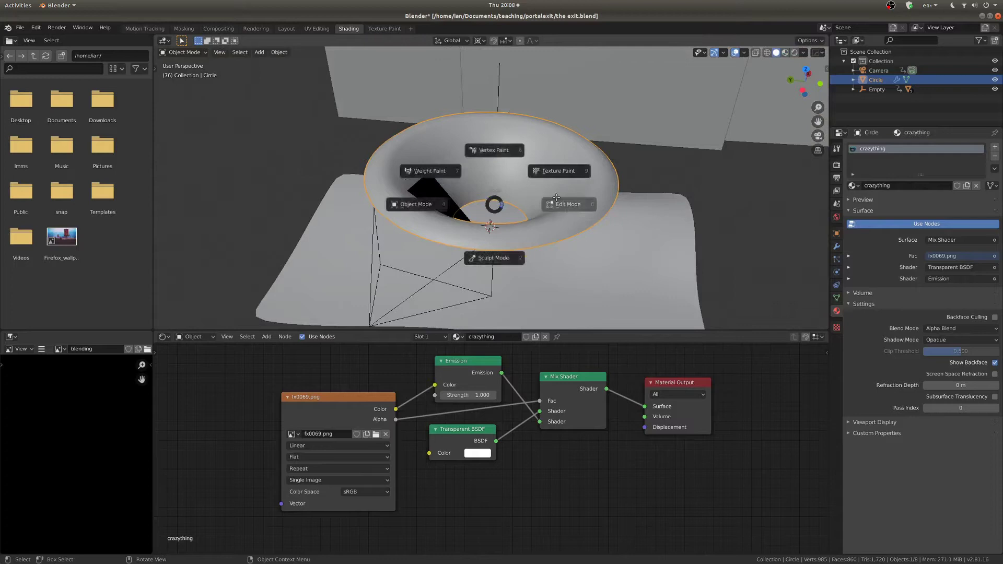
Rescale the smoothed funnel's UVs on the fx0069.png texture and check the result from the side.
left_click(556, 198)
left_click(317, 28)
key("s")
left_click(288, 198)
key("Tab")
scroll(617, 313, "down", 4)
middle_click_drag(617, 293, 611, 224)
scroll(616, 292, "up", 3)
Extrude the funnel's bottom edge loop downward, scale it to about 0.89 and select the whole mesh for UV editing.
key("Tab")
left_click(647, 302, "alt")
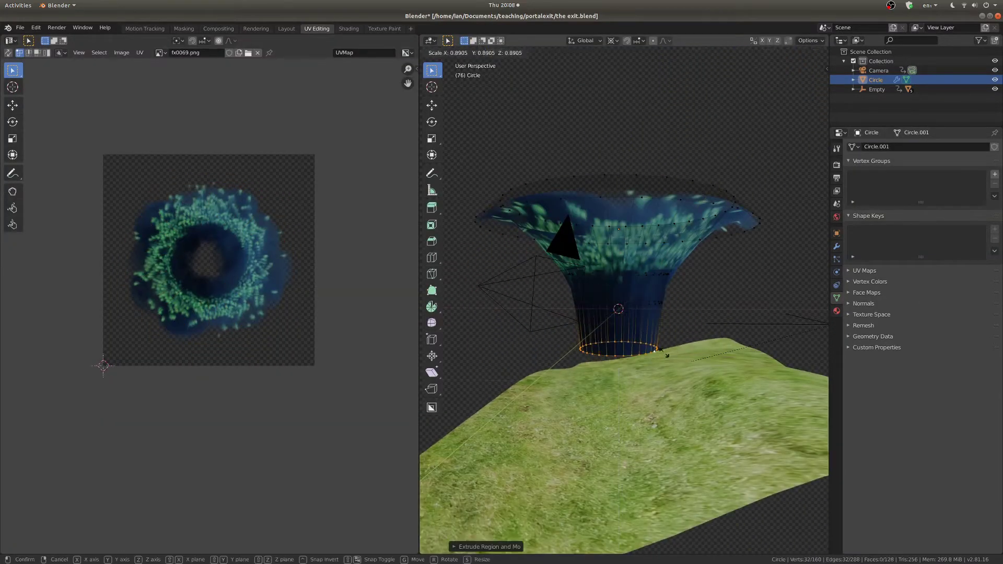
left_click(667, 355)
key("a")
scroll(257, 306, "up", 3)
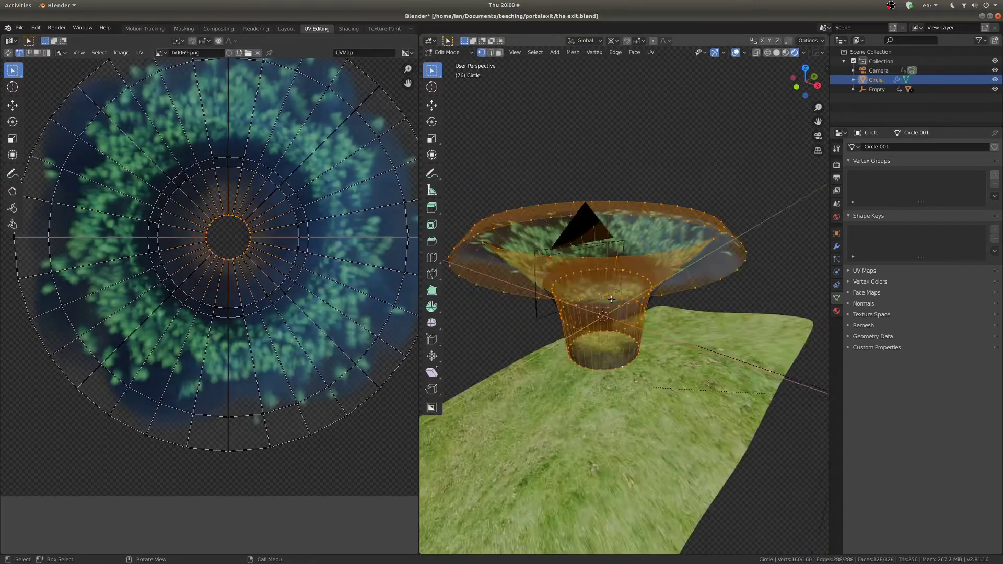
Unwrap the whole funnel from the top view, scale its UVs to about 0.78 over the texture, and return to the camera view.
key("KP_7")
key("u")
left_click(593, 213)
scroll(205, 313, "down", 3)
key("a")
key("s")
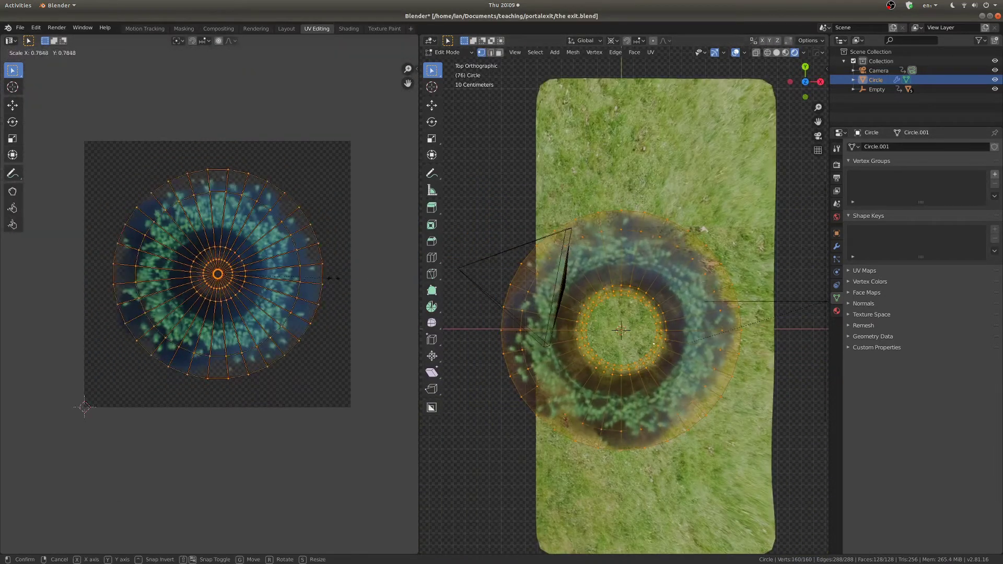
left_click(333, 278)
key("Tab")
key("KP_0")
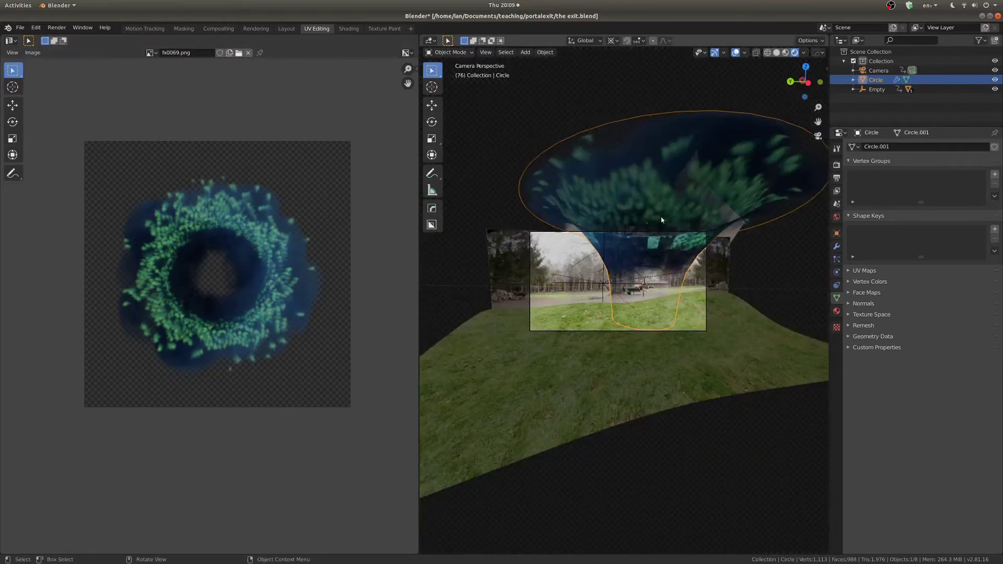
In the Layout workspace, rotate the funnel -90° about Y to face the camera and switch to rendered shading.
left_click(284, 29)
key("period")
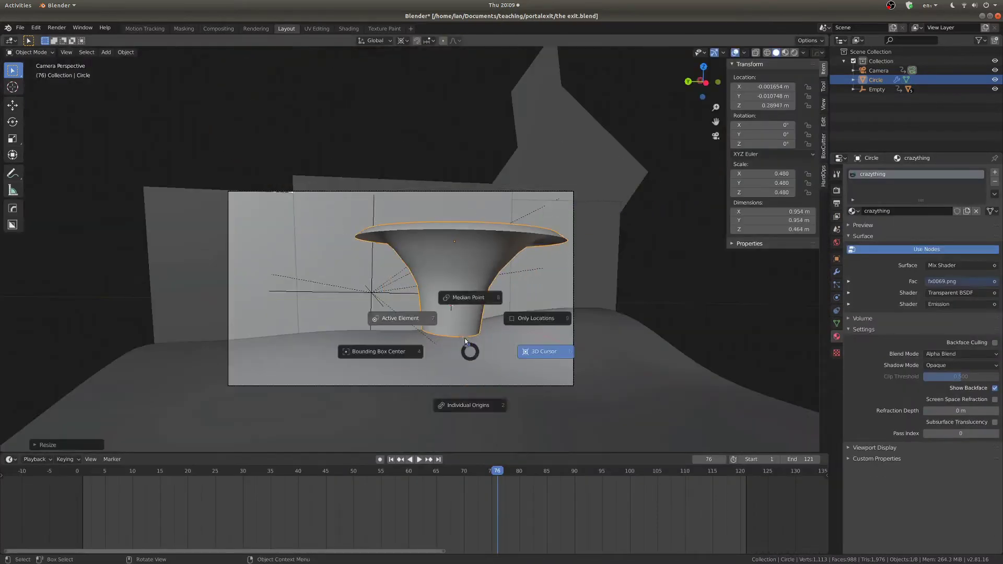
key("r")
key("x")
key("9")
key("0")
key("y")
key("minus")
key("Return")
key("z")
scroll(566, 259, "up", 1)
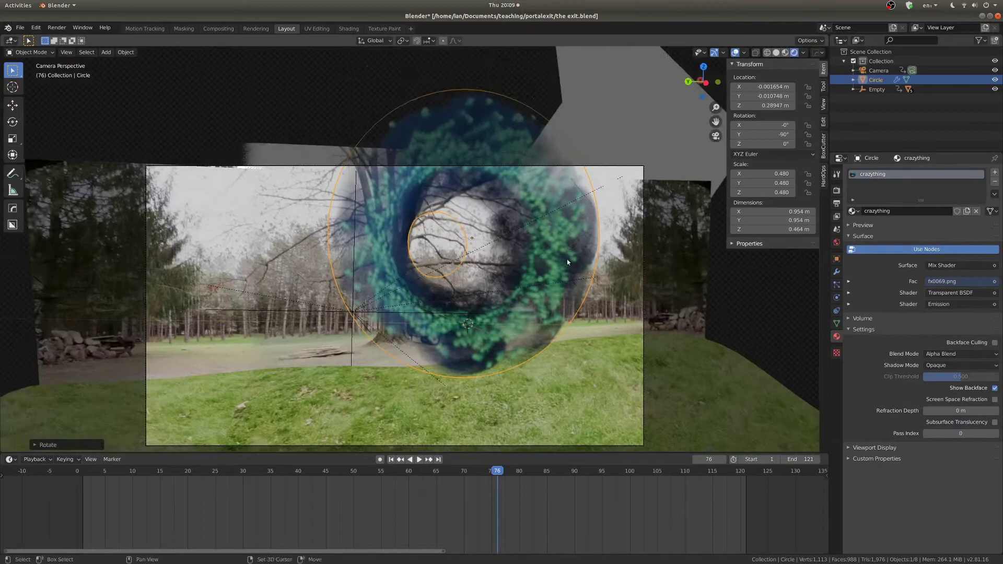
middle_click_drag(587, 291, 576, 225, "shift")
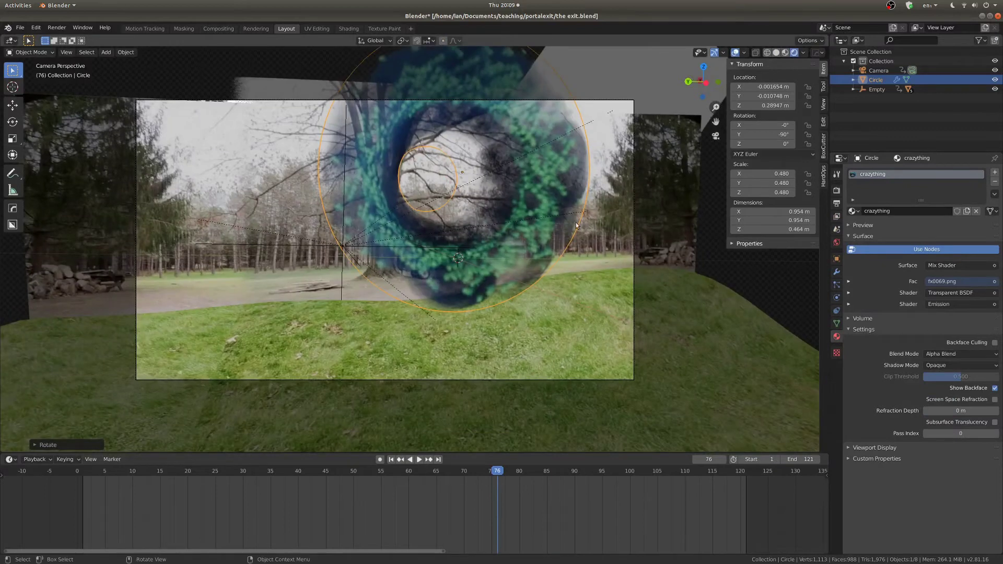
Rotate the funnel freehand to about -26.7° on X and test-render the frame.
key("r")
key("x")
left_click(512, 312)
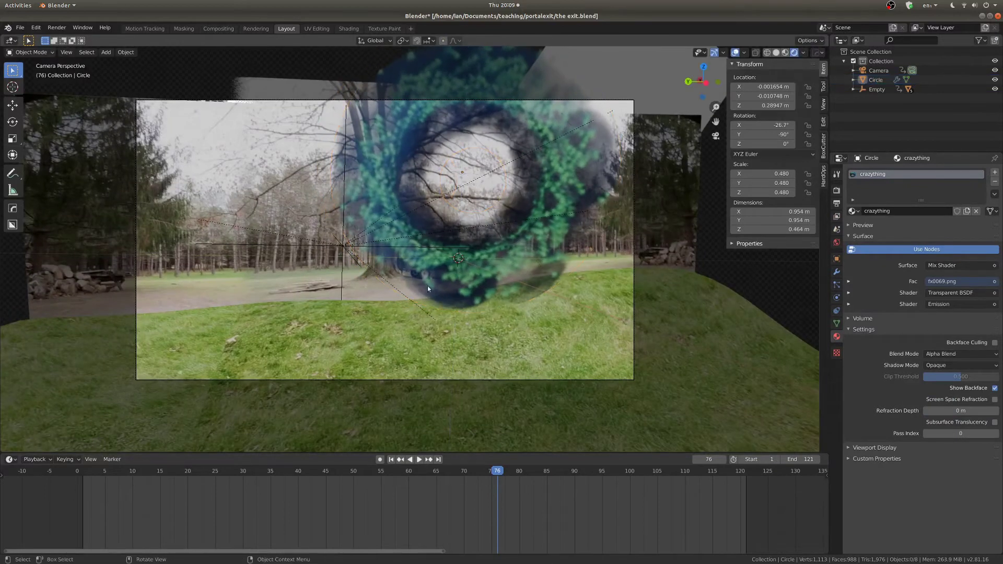
key("F12")
scroll(506, 271, "down", 2)
scroll(506, 269, "up", 2)
key("Escape")
Move the funnel into a new collection named portal and add a portal view layer that excludes the main Collection.
scroll(498, 209, "down", 2)
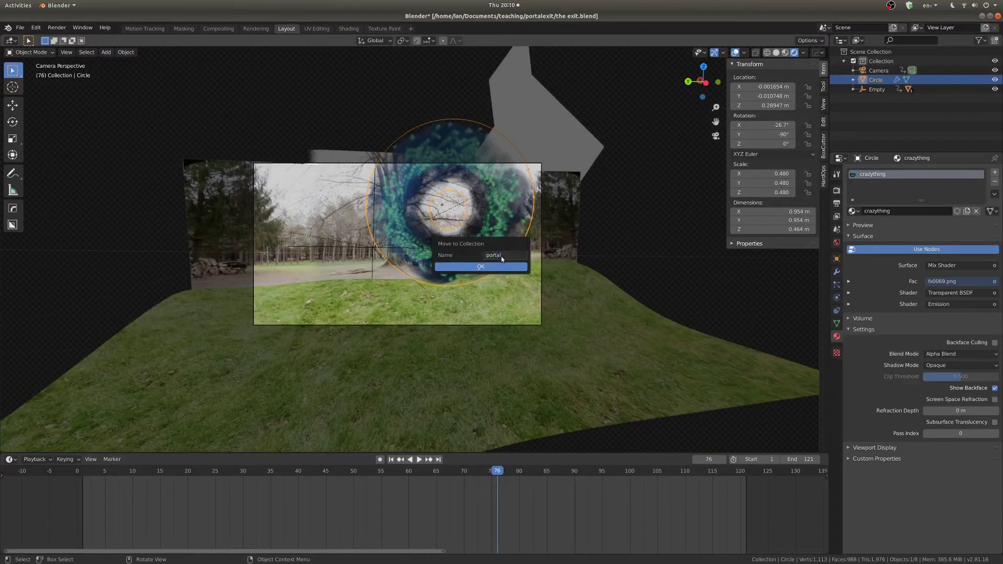
left_click(985, 28)
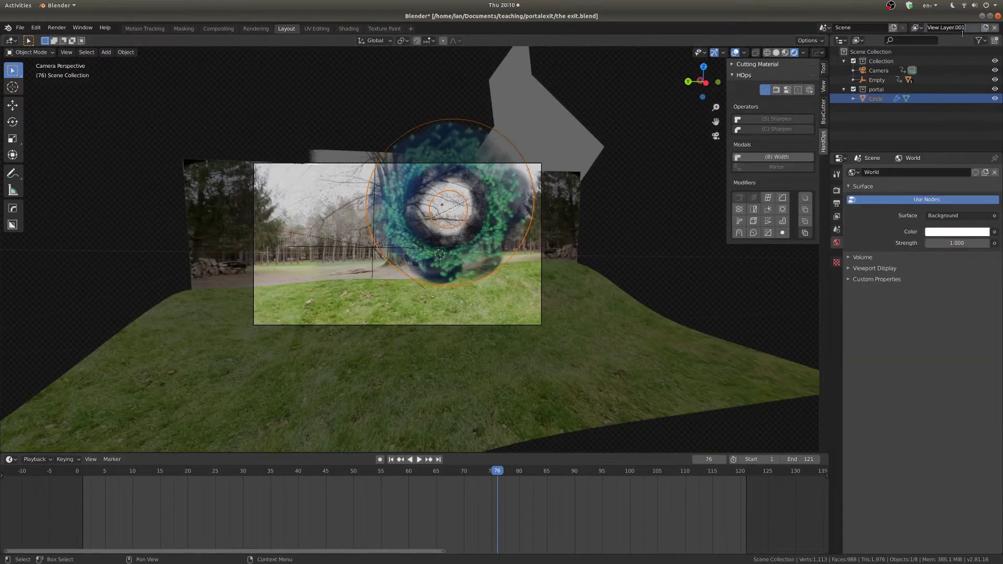
left_click(853, 61)
scroll(663, 156, "up", 2)
Exclude the portal collection from the original view layer and return to the portal view layer.
left_click(916, 28)
left_click(885, 53)
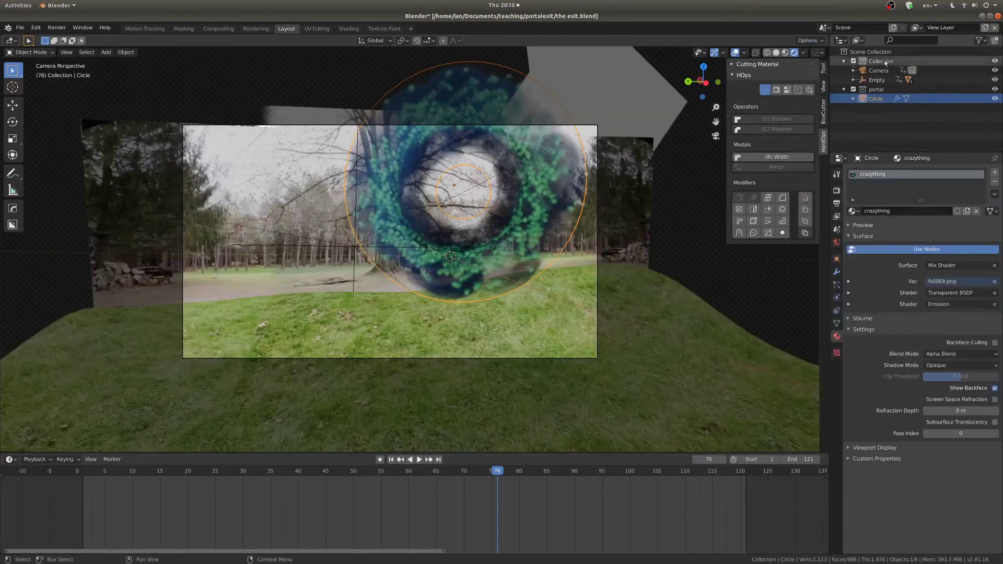
left_click(853, 89)
left_click(916, 28)
left_click(886, 43)
Move and rotate the funnel to about X 0.027, Y 0.105, Z 0.369 m with rotation about 23.9°, -108°, -52°.
key("g")
left_click(540, 197)
middle_click_drag(600, 191, 533, 192)
key("g")
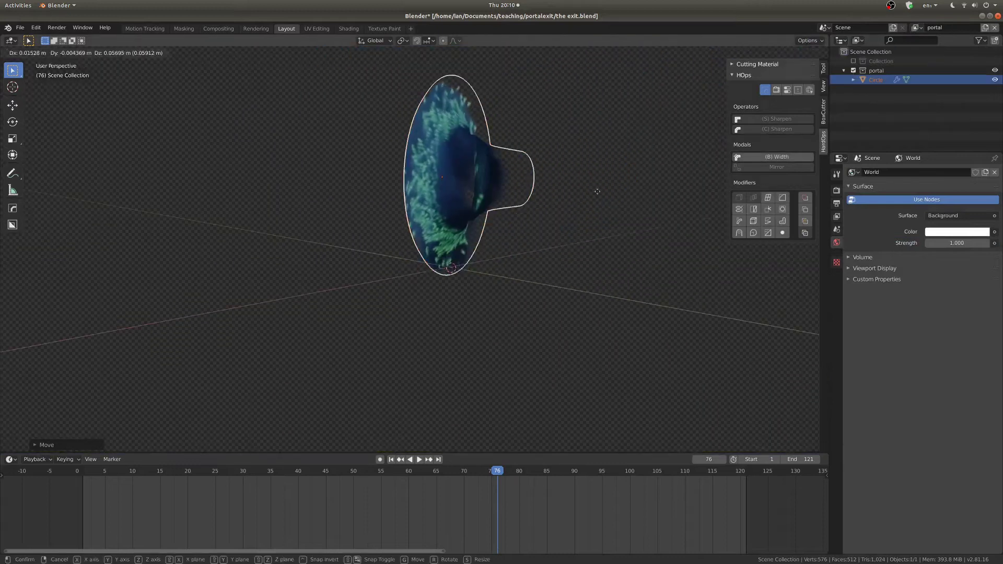
key("r")
left_click(602, 212)
key("KP_0")
key("r")
key("z")
left_click(620, 212)
Add a Displace modifier to the funnel in solid shading, create a new texture for it and choose the texture type.
left_click(775, 53)
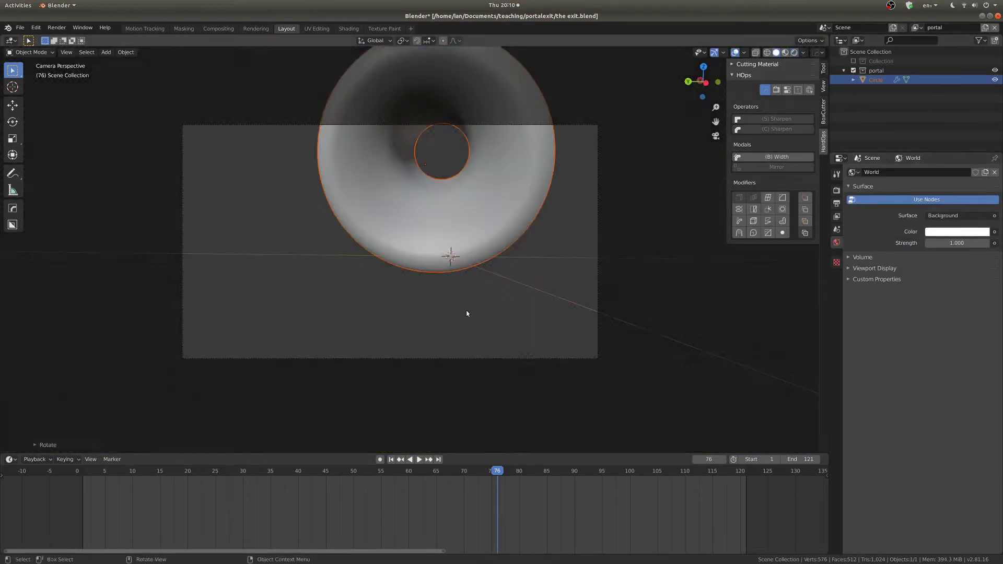
middle_click_drag(468, 313, 405, 316)
left_click(491, 224)
left_click(836, 272)
left_click(900, 173)
left_click(871, 226)
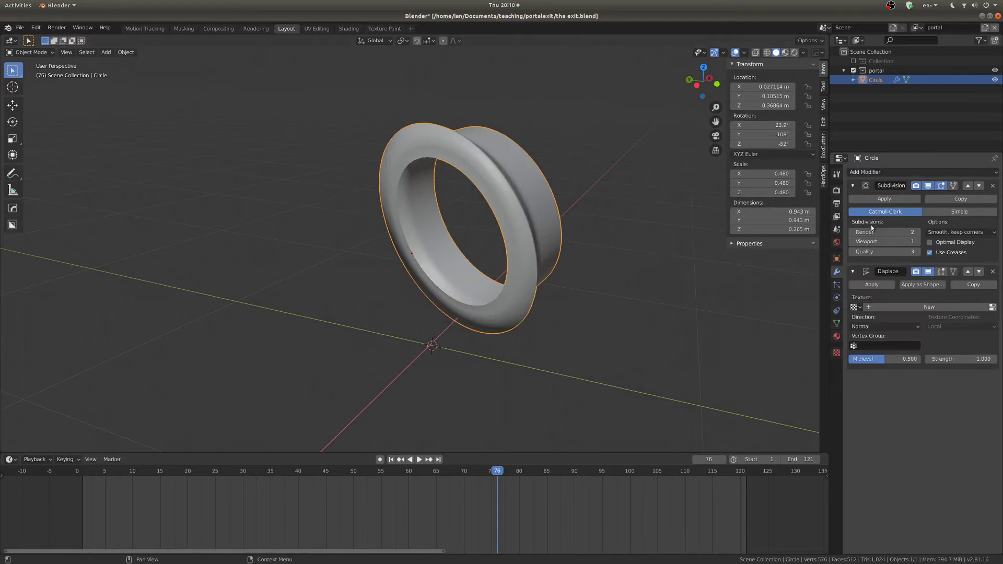
left_click(978, 305)
left_click(992, 307)
left_click(931, 201)
left_click(927, 231)
middle_click_drag(601, 285, 666, 265)
left_click(836, 272)
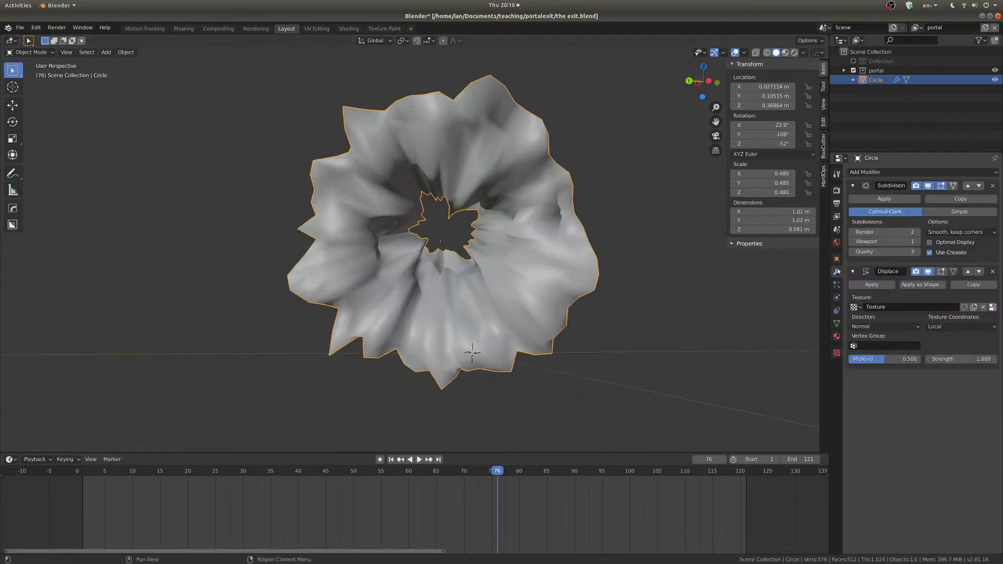
Set the Displace strength to 0.590 and stack a second Subdivision Surface and a second Displace modifier on the funnel.
mouse_move(962, 359)
left_mouse_down()
mouse_move(936, 359)
mouse_move(973, 358)
left_mouse_up()
left_click(923, 171)
left_click(800, 326)
left_click(992, 307)
left_click(836, 272)
left_click(891, 172)
left_click(873, 222)
scroll(924, 483, "down", 2)
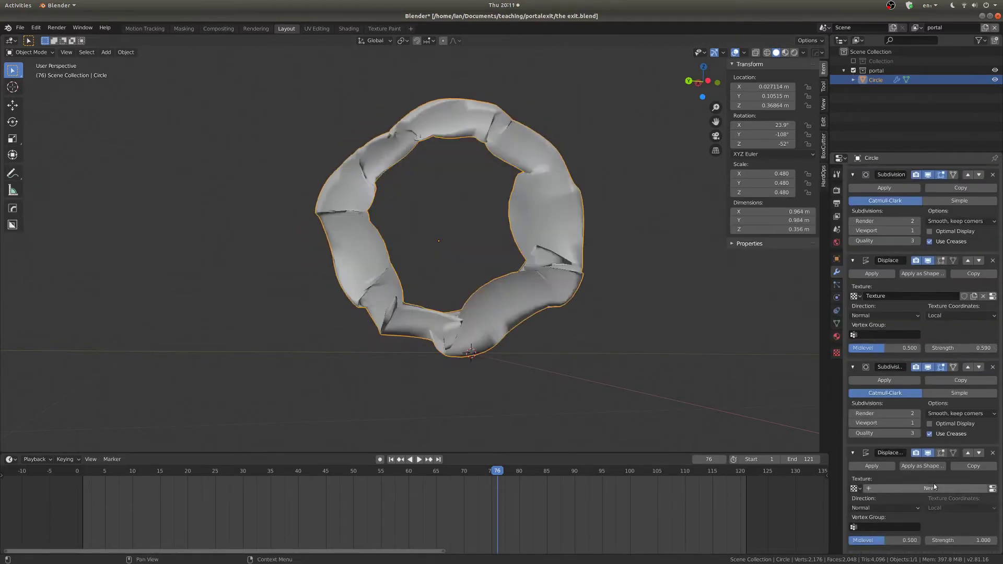
Give the second Displace modifier its own new texture, adjust the texture's settings, and set the strength to 0.230.
left_click(927, 488)
left_click(992, 488)
left_click_drag(953, 361, 925, 361)
left_click(836, 273)
mouse_move(969, 542)
left_mouse_down()
mouse_move(932, 542)
mouse_move(985, 541)
left_mouse_up()
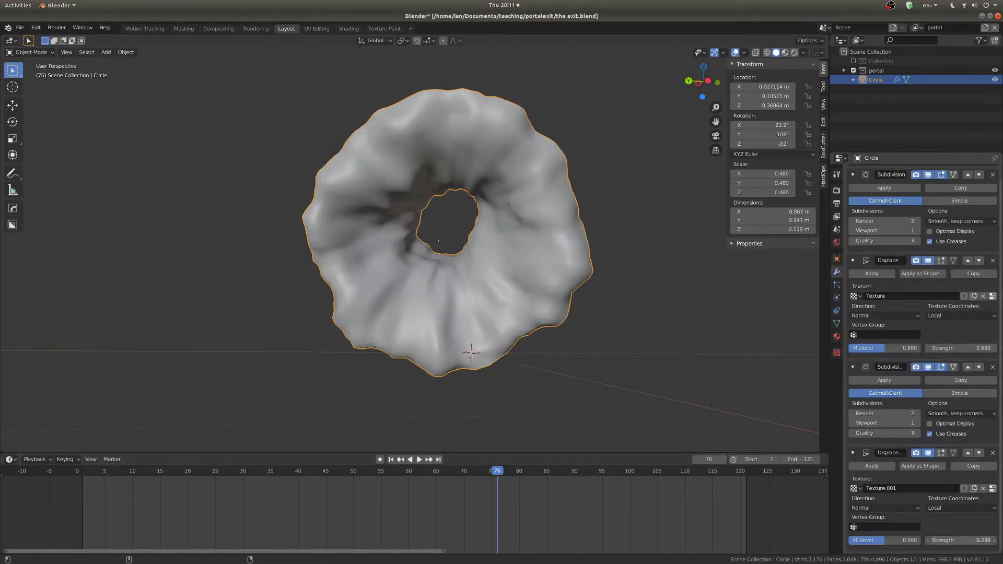
Examine the displaced portal at frame 85 through the camera in rendered shading and from the side in solid shading.
right_click_drag(481, 515, 546, 514, "shift")
mouse_move(501, 303)
middle_mouse_down()
mouse_move(432, 308)
mouse_move(495, 293)
middle_mouse_up()
key("KP_0")
key("z")
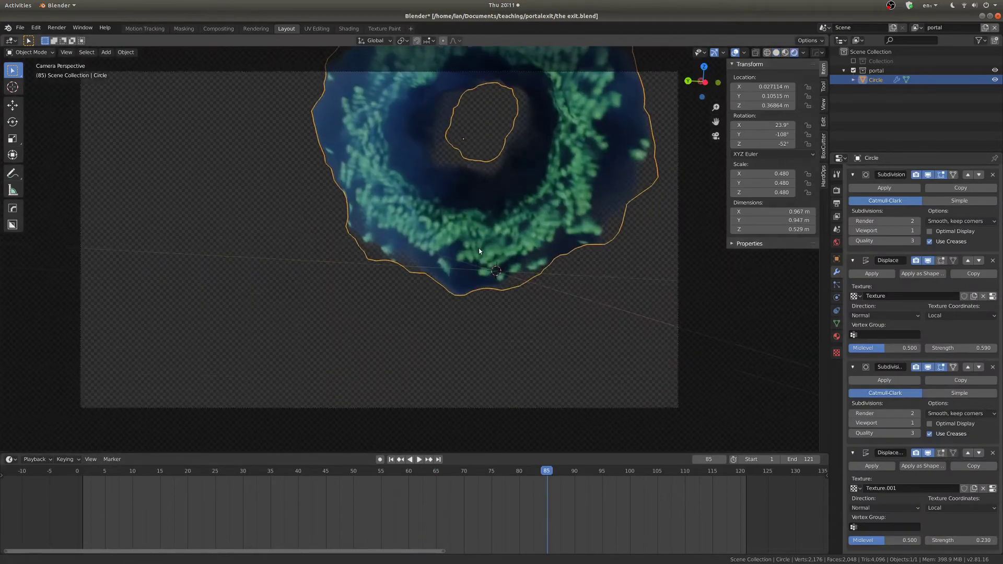
key("alt+a")
scroll(460, 240, "down", 1)
mouse_move(451, 230)
middle_mouse_down("shift")
mouse_move(420, 298)
mouse_move(390, 274)
mouse_move(496, 274)
mouse_move(434, 291)
middle_mouse_up("shift")
scroll(397, 293, "down", 3)
key("shift+z")
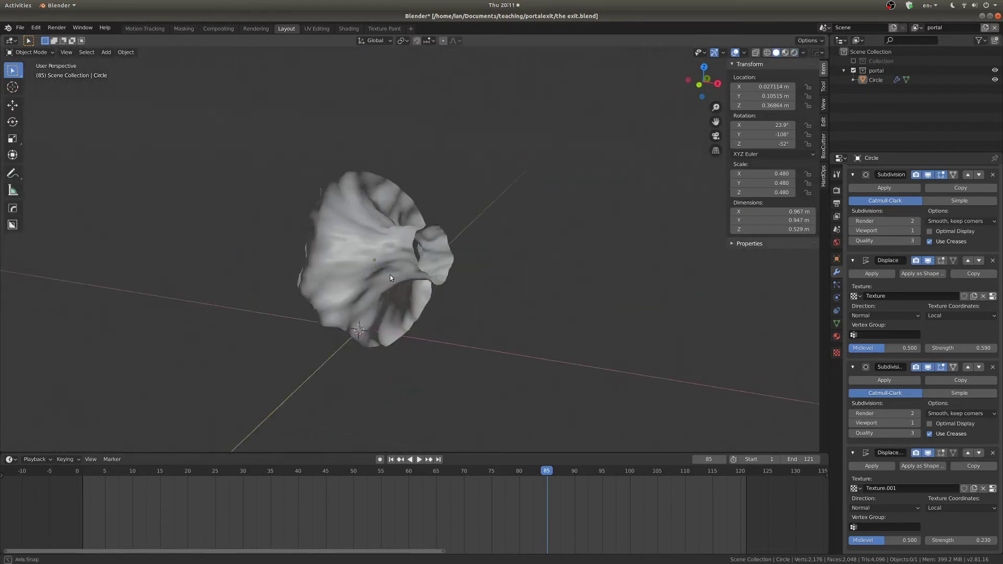
scroll(444, 272, "down", 3)
Add a plain-axes empty near the funnel's centre at about X 0.025, Y 0.100, Z 0.416 m and keyframe its location.
left_click(433, 261)
scroll(428, 282, "up", 2)
key("shift+a")
mouse_move(410, 384)
left_click(475, 384)
key("g")
left_click(468, 285)
key("i")
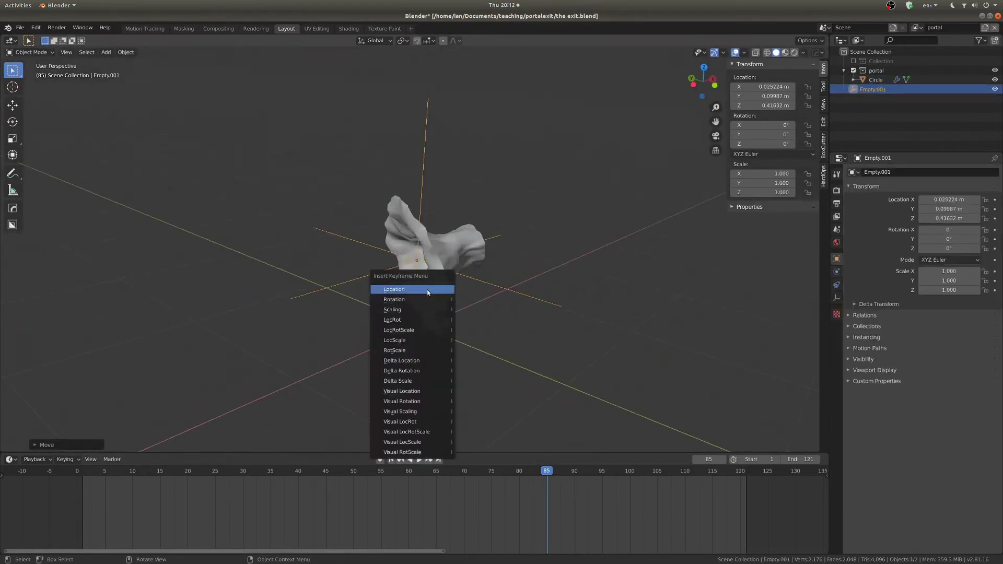
left_click(427, 292)
Enlarge the timeline area, split it and show a Graph Editor with its sidebar in the new half.
left_click_drag(546, 480, 421, 484)
left_click_drag(486, 453, 486, 302)
left_click_drag(827, 304, 460, 319)
left_click(472, 309)
left_click(580, 358)
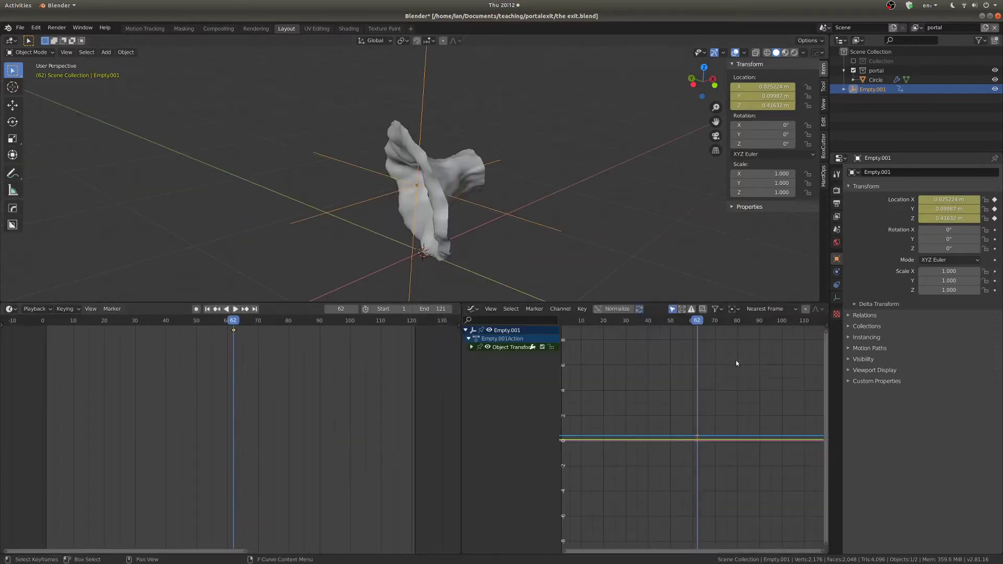
key("n")
Add a Generator modifier to the empty's X location curve and play the animation to check its motion.
left_click(824, 359)
left_click(764, 334)
key("space")
scroll(581, 420, "down", 3)
middle_click_drag(580, 420, 616, 438)
middle_click_drag(418, 209, 473, 201)
scroll(465, 202, "down", 5)
key("Escape")
Set the funnel's second Displace modifier to Object texture coordinates using Empty.001, with strength 0.310.
left_click(421, 193)
key("KP_Decimal")
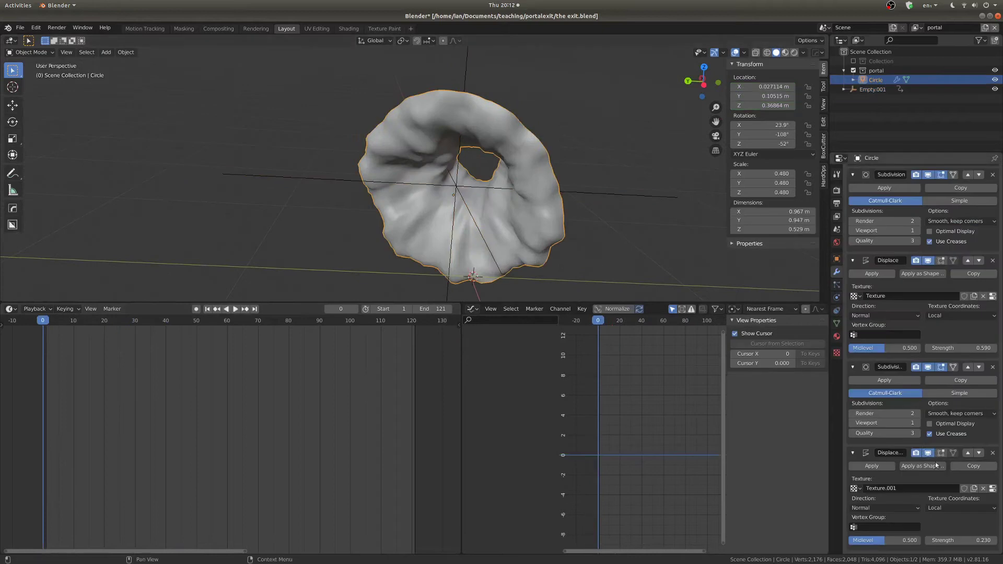
left_click(330, 178)
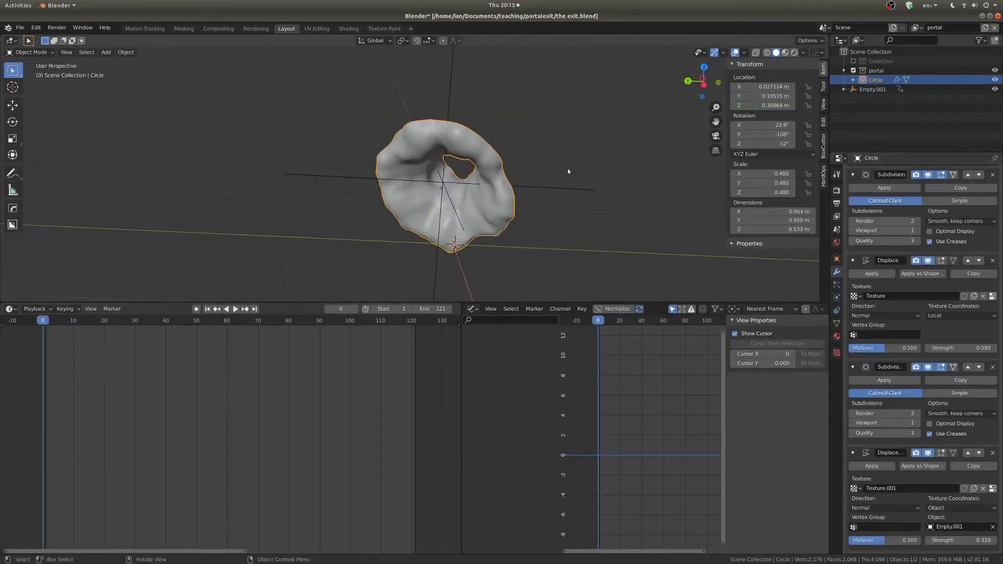
Select the empty, play the wobbling portal through the camera, and open the Generator's x coefficient for editing.
left_click(569, 184)
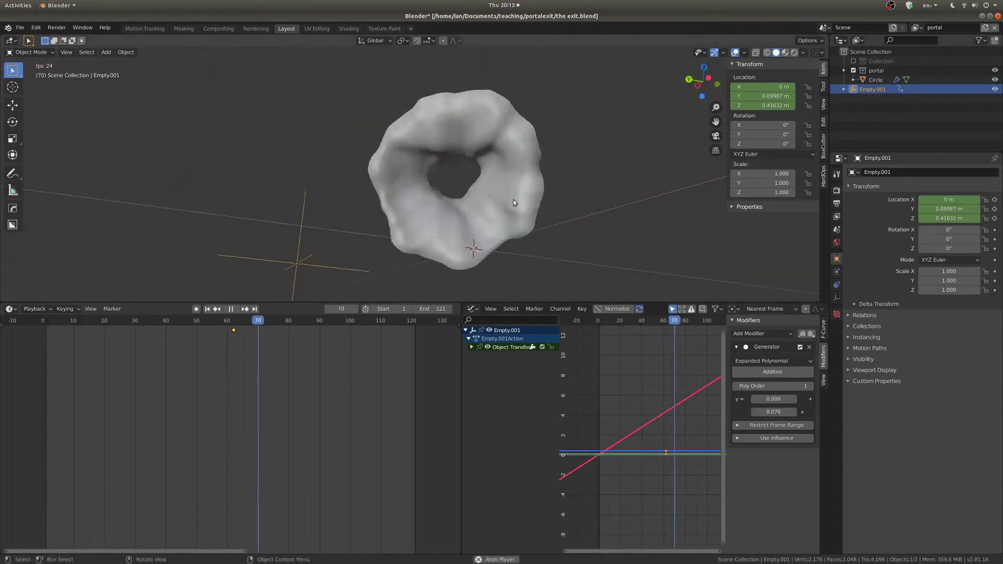
key("KP_0")
key("space")
left_click(777, 413)
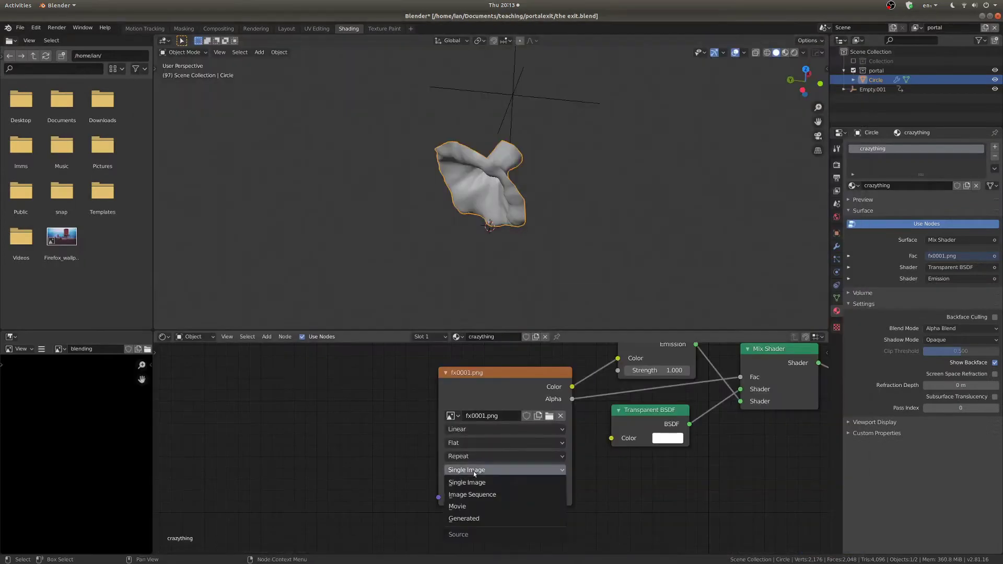
Set the fx0001.png image texture to Image Sequence with 150 frames starting at frame 1 and Auto Refresh enabled.
left_click(472, 494)
scroll(482, 428, "up", 1)
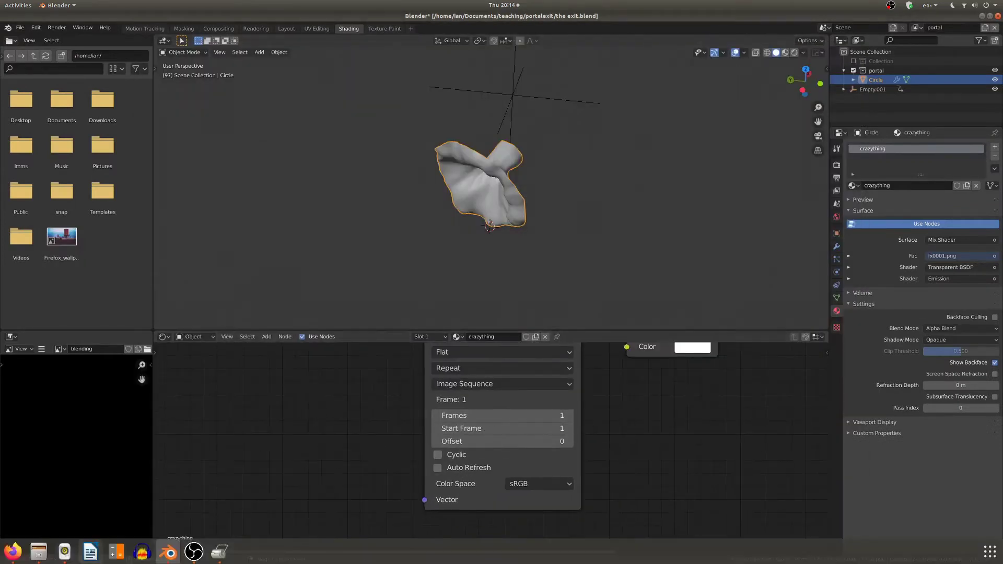
middle_click_drag(527, 386, 527, 458)
left_click(555, 394)
scroll(582, 375, "down", 20)
key("Escape")
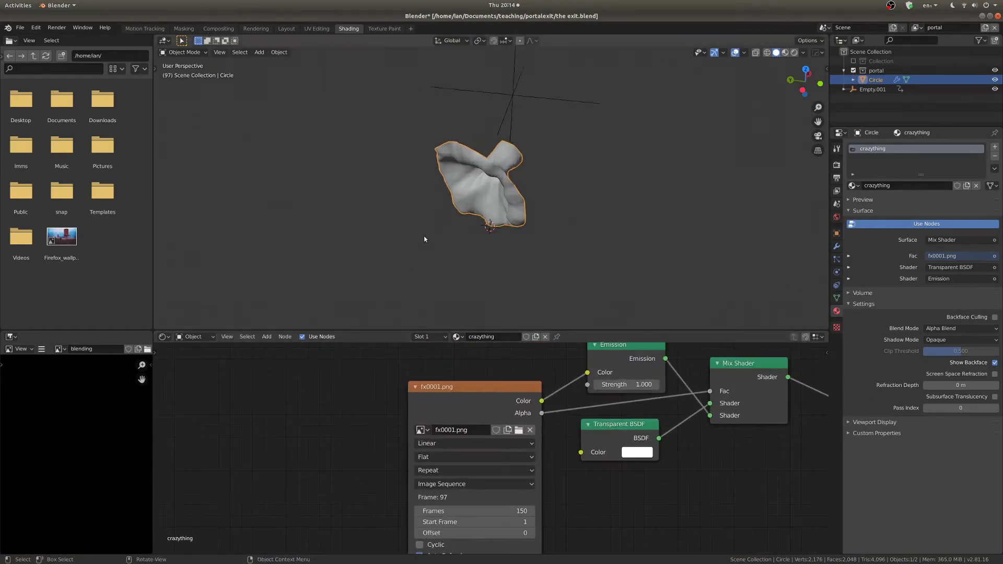
Preview the animated texture sequence on the portal from the front in rendered shading.
key("z")
middle_click_drag(424, 239, 560, 154)
scroll(560, 155, "up", 6)
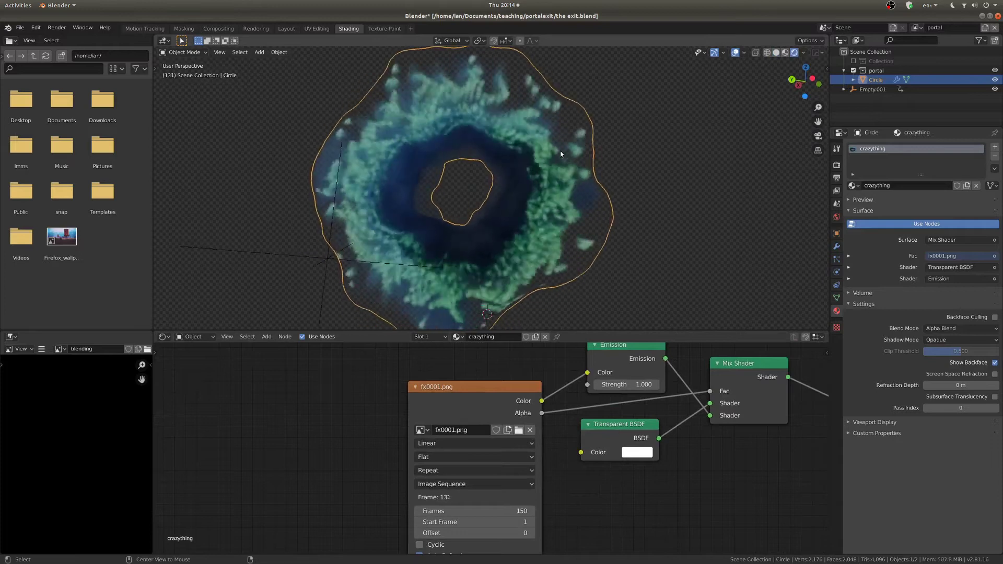
left_click(440, 209)
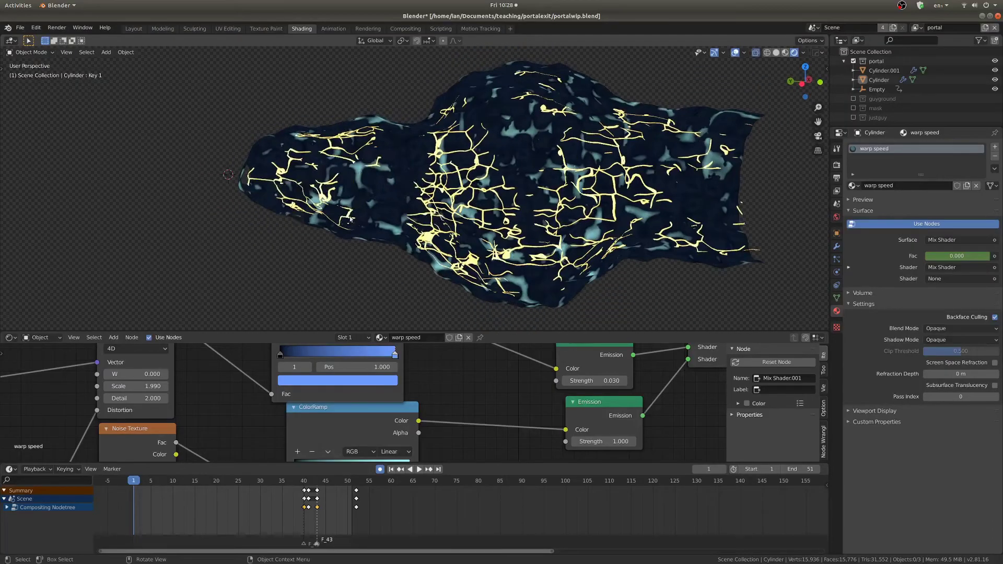
Copy the warp speed cylinders and their empty from portalwip.blend and paste them into the exit.blend.
key("z")
scroll(458, 203, "down", 2)
middle_click_drag(371, 210, 453, 208)
left_click(453, 208)
left_click(541, 211, "shift")
middle_click_drag(541, 210, 453, 248)
right_click(490, 222)
key("alt+Tab")
key("alt+Tab")
Examine the animated warp tunnel behind the portal from several angles at different frames.
key("space")
key("space")
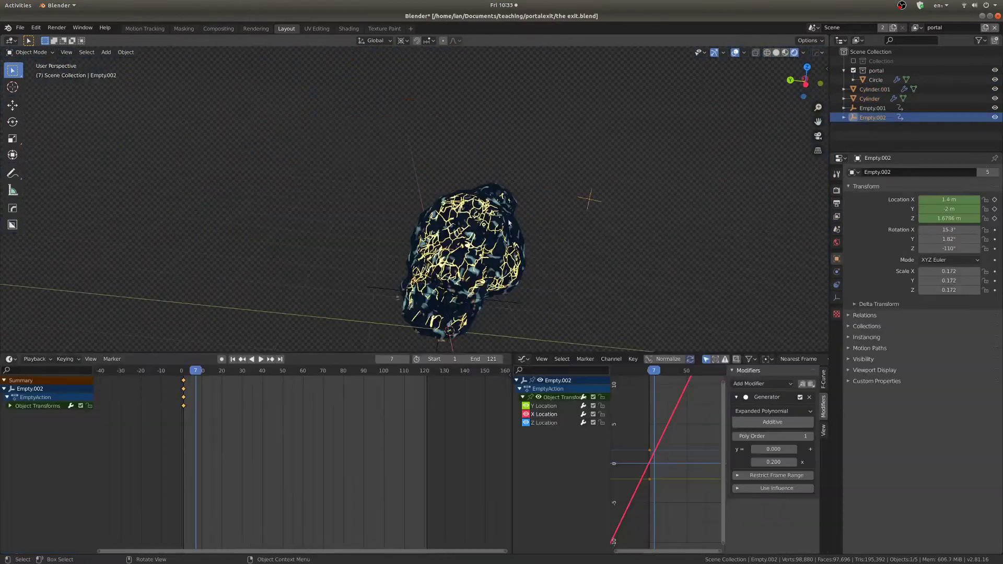
middle_click_drag(509, 222, 527, 201)
scroll(528, 201, "up", 4)
left_click_drag(197, 370, 261, 425)
scroll(576, 225, "down", 4)
middle_click_drag(576, 224, 652, 191)
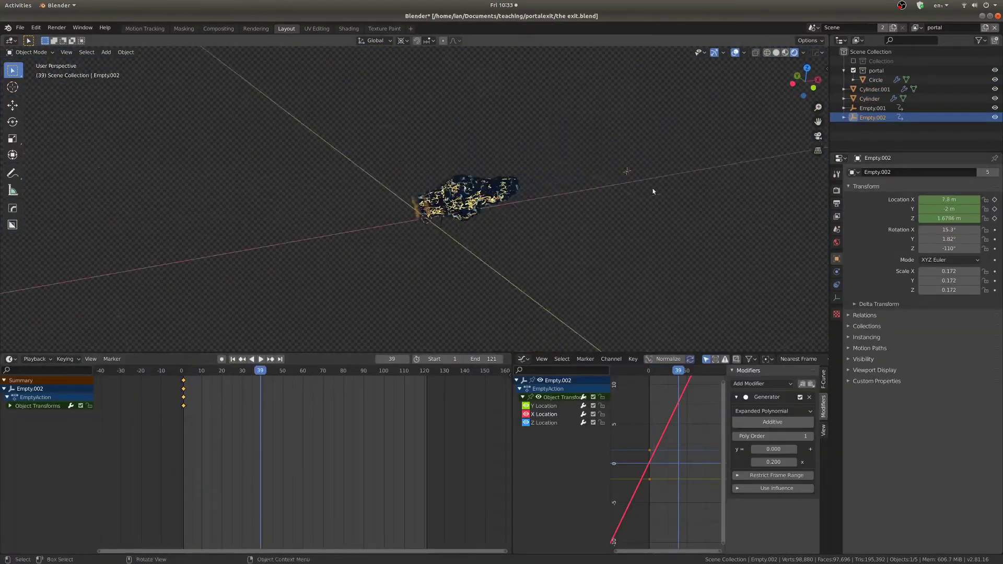
middle_click_drag(561, 224, 222, 423)
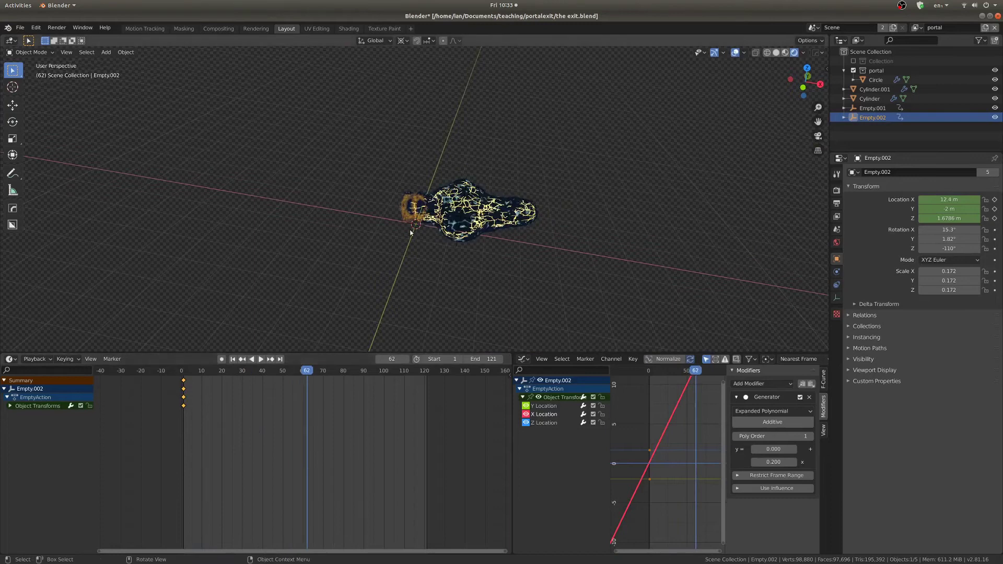
Examine the composited render of frame 115 with the actor in front of the glowing portal.
key("KP_0")
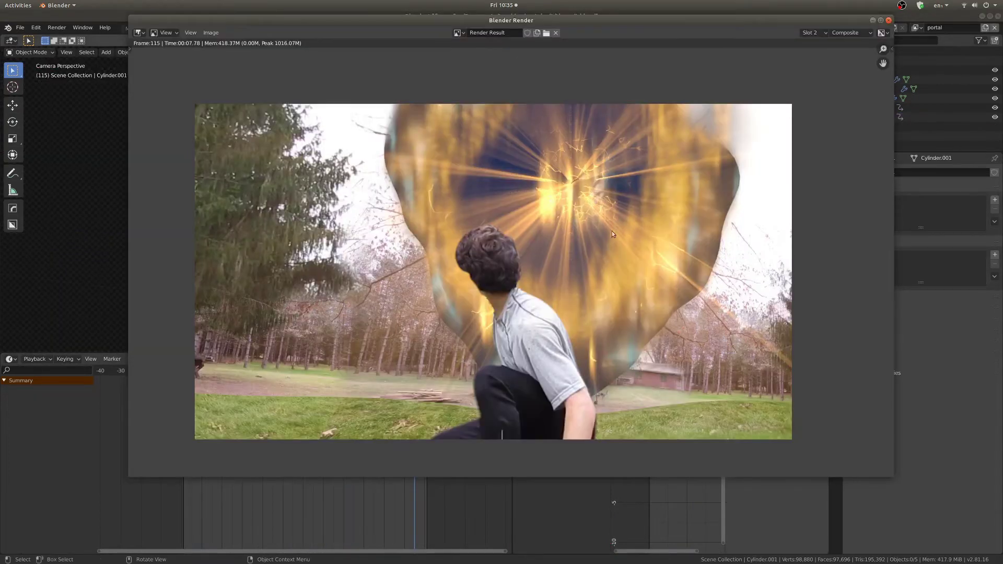
scroll(591, 250, "down", 2)
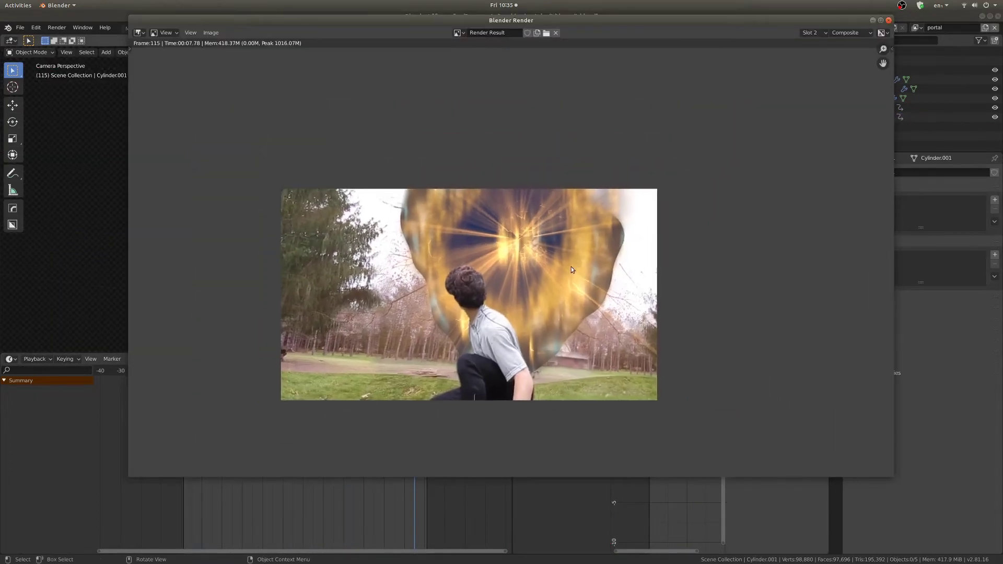
scroll(539, 282, "up", 3)
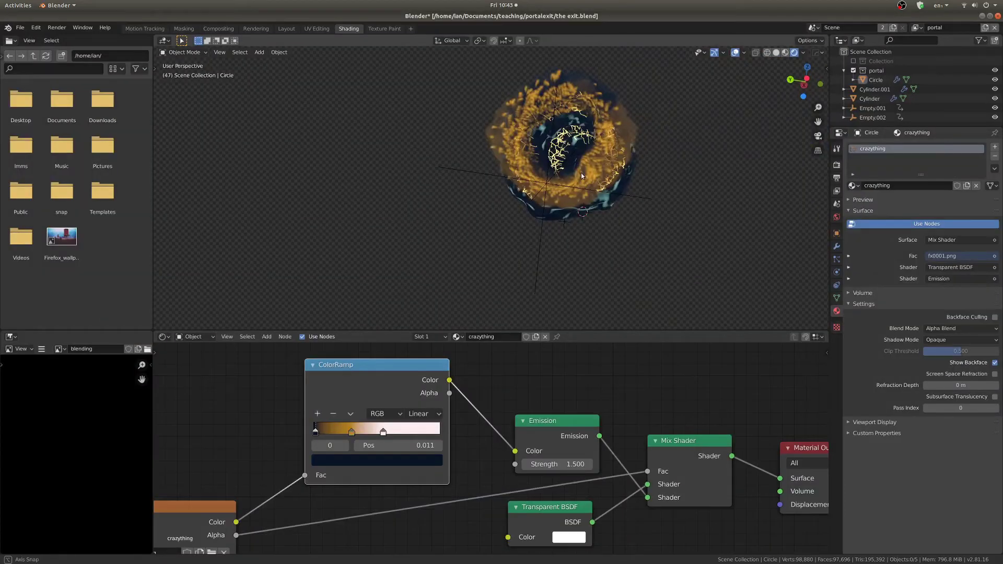
Inspect the gold-coloured portal and its inner tunnel up close and select the funnel.
middle_click_drag(582, 179, 589, 177)
scroll(589, 177, "up", 5)
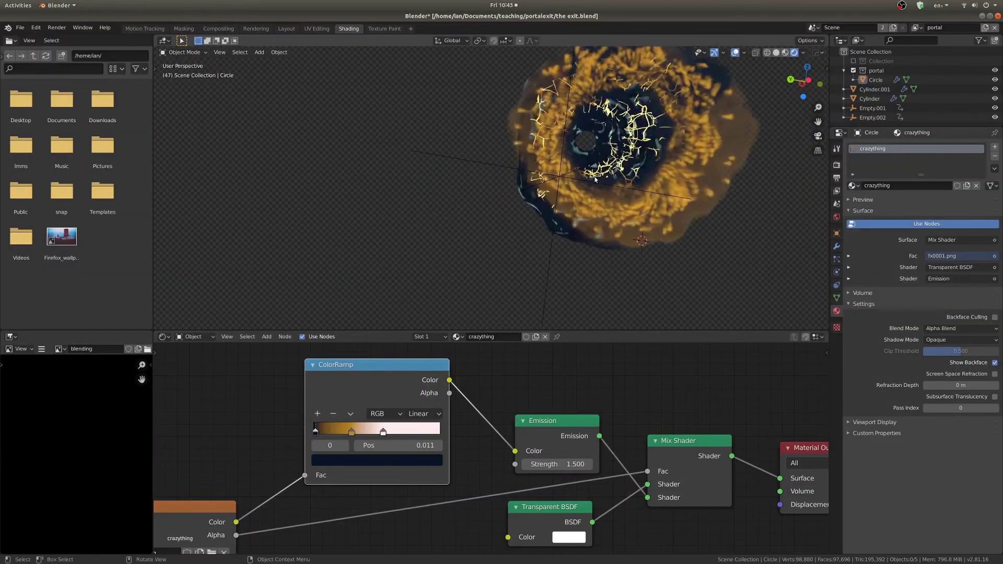
left_click(509, 227)
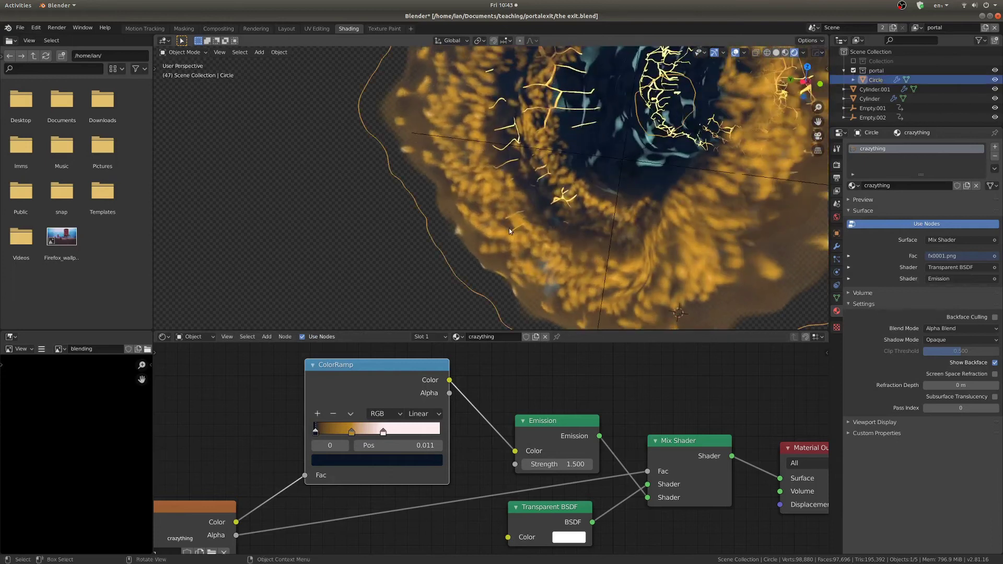
Inspect the funnel texture up close and adjust the colour of the middle ColorRamp stop in the crazything material.
scroll(497, 238, "up", 3)
scroll(446, 285, "up", 3)
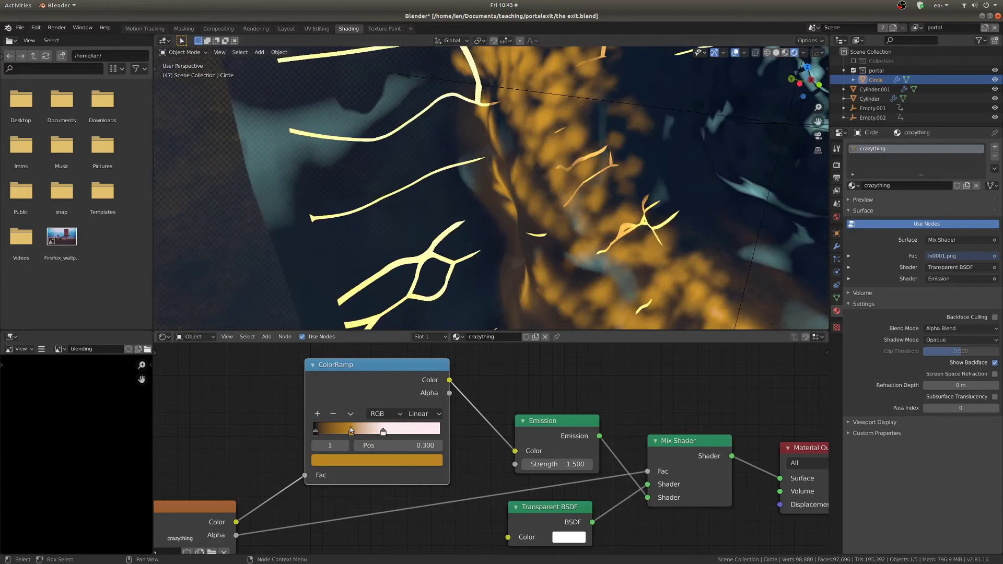
left_click(388, 458)
left_click(414, 410)
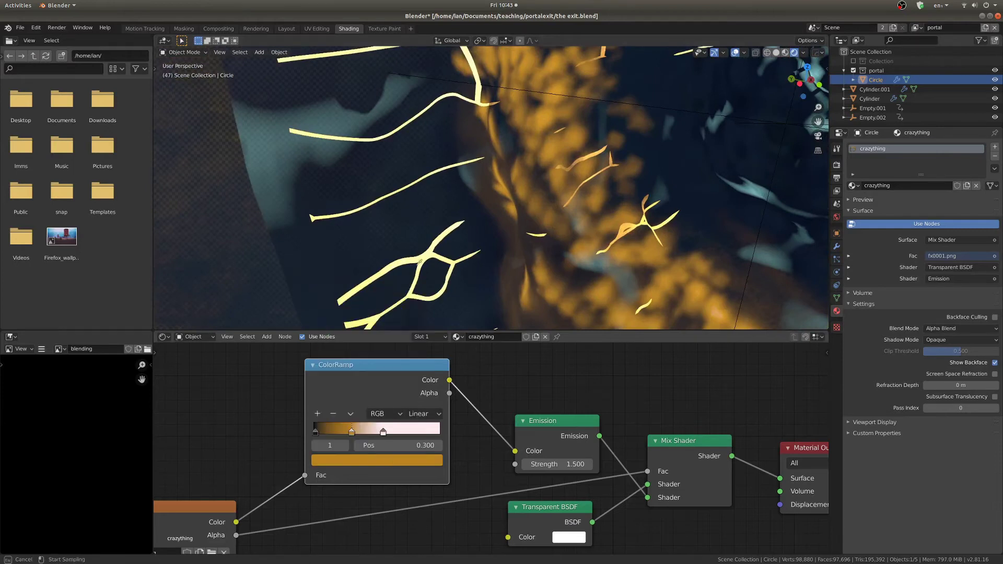
left_click(424, 256)
scroll(442, 251, "down", 5)
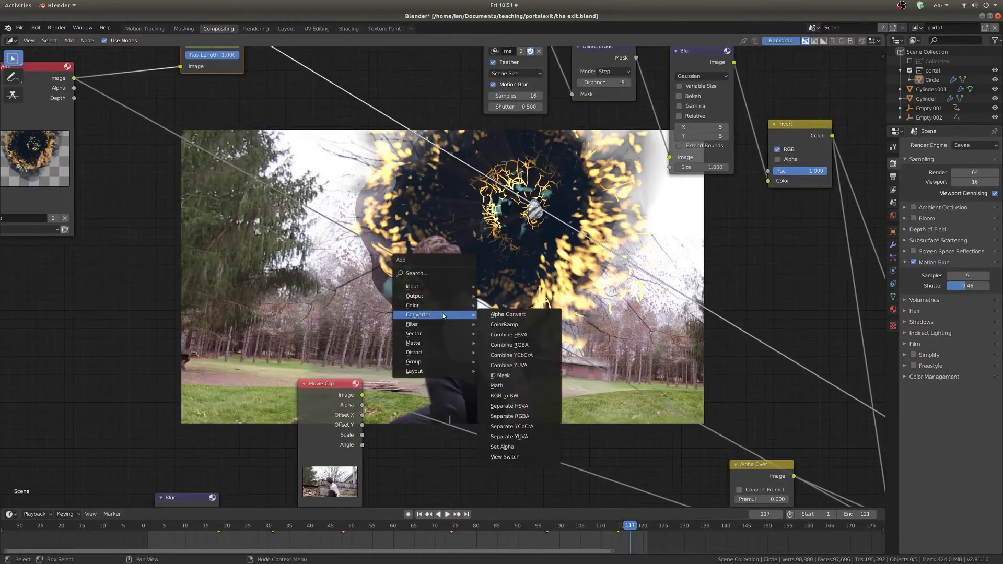
left_click(517, 407)
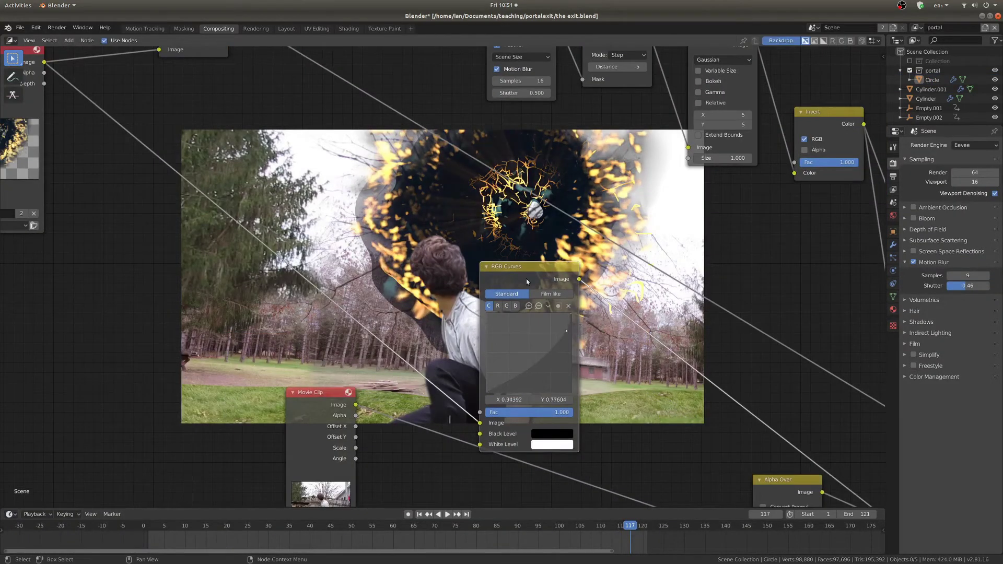
key("ctrl+x")
Insert a Bright/Contrast node on the portal render's link in the compositor and set its brightness to -0.200.
key("shift+a")
mouse_move(496, 311)
left_click(544, 320)
left_click(456, 278)
scroll(590, 375, "up", 5)
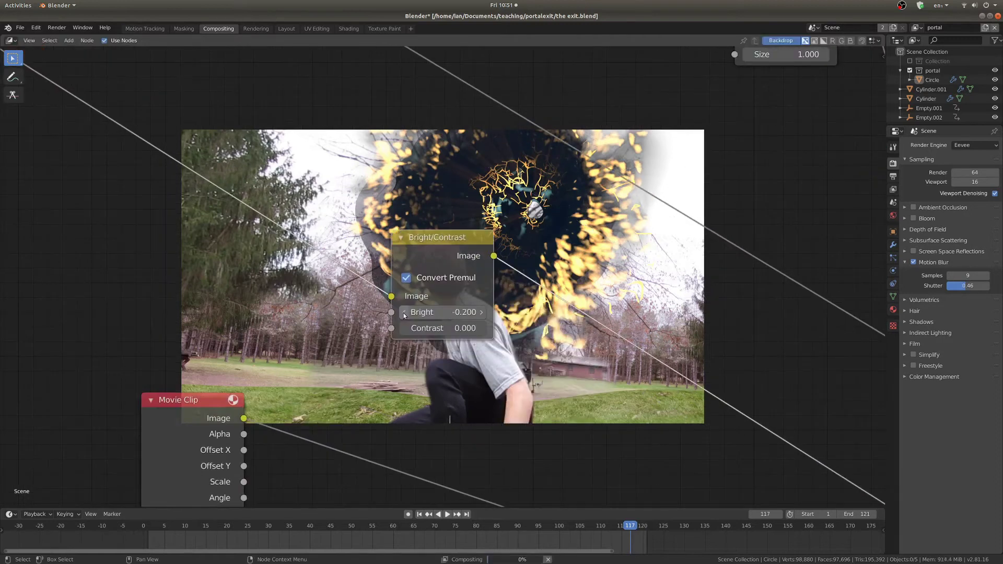
Preview the Bright/Contrast output on its own and compare it with the node muted and unmuted.
middle_click_drag(419, 329, 267, 309)
left_click(301, 235, "ctrl+shift")
scroll(337, 245, "down", 4)
key("m")
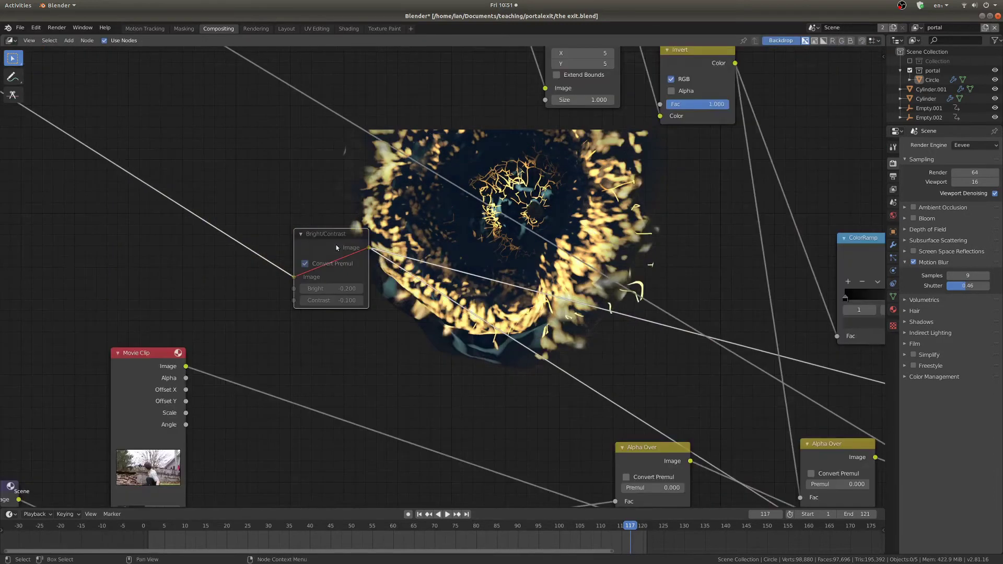
key("m")
Set the portal's brightness to -0.790 and contrast to -0.860, checking the result in the full composite.
scroll(336, 244, "up", 4)
left_click_drag(292, 292, 319, 293)
scroll(329, 292, "down", 6)
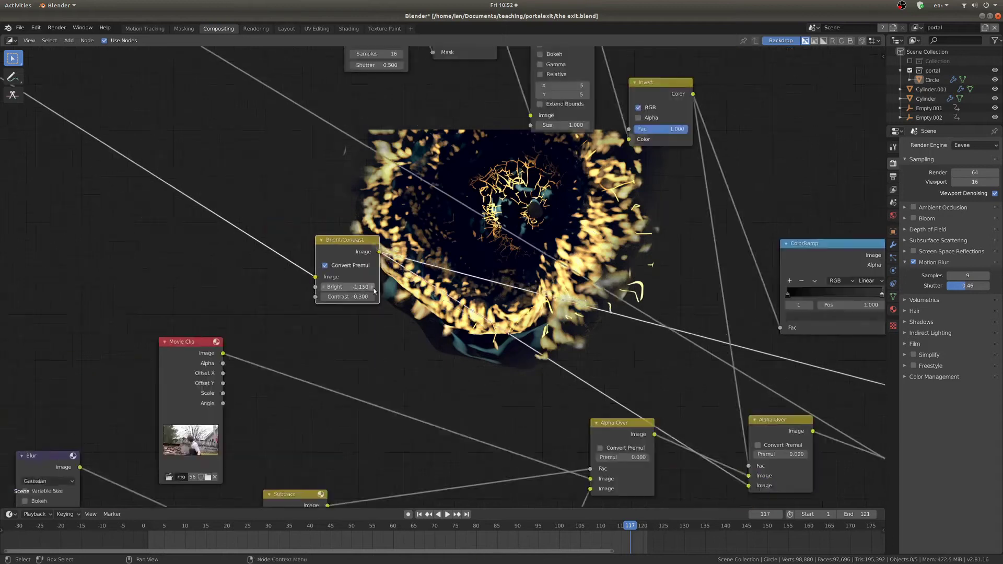
middle_click_drag(574, 334, 518, 311)
left_click(722, 395, "ctrl+shift")
scroll(515, 257, "up", 5)
middle_click_drag(515, 257, 604, 236)
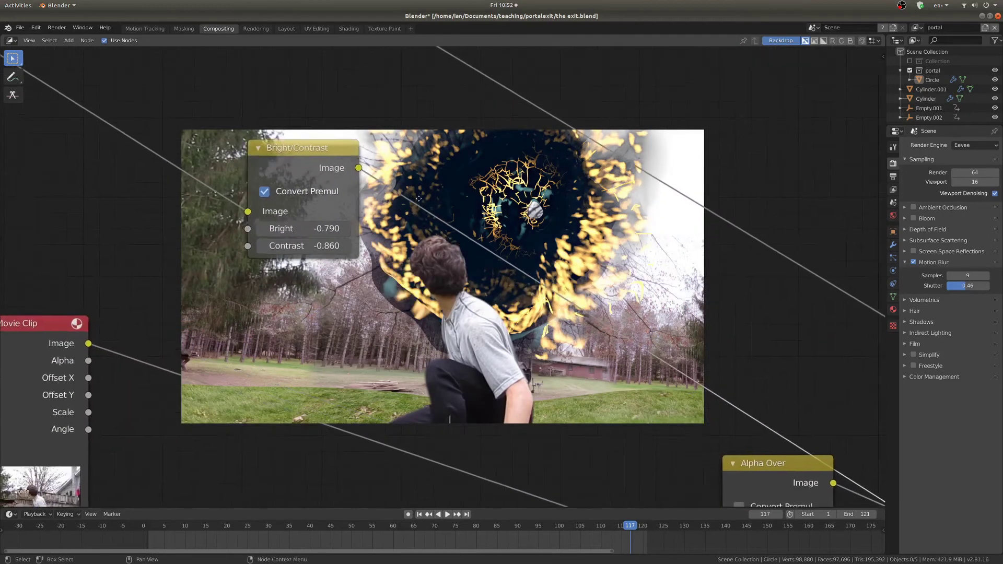
scroll(424, 248, "down", 3)
scroll(425, 250, "up", 3)
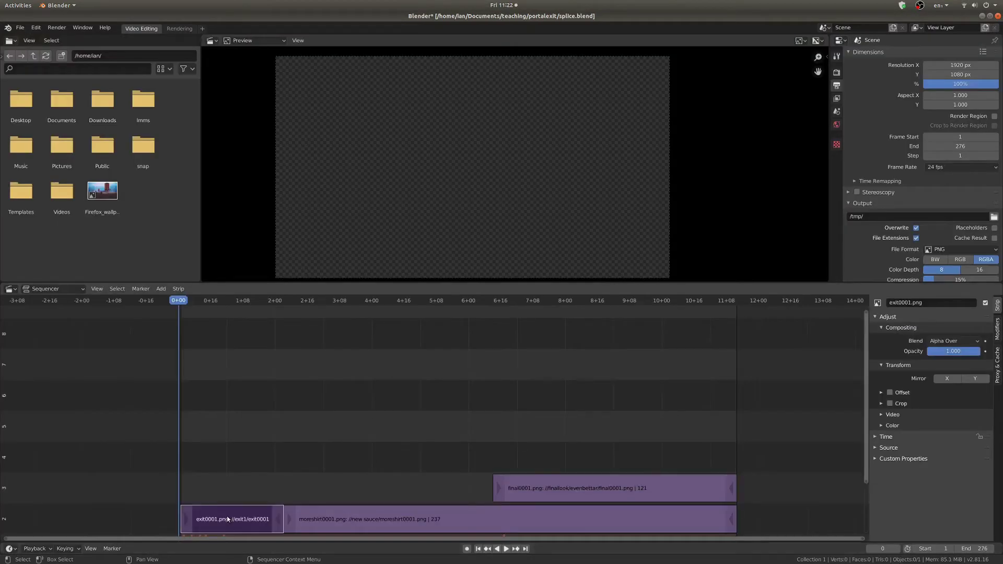
Play the spliced sequence into the portal shot and toggle the final0001.png strip off and on to compare.
key("space")
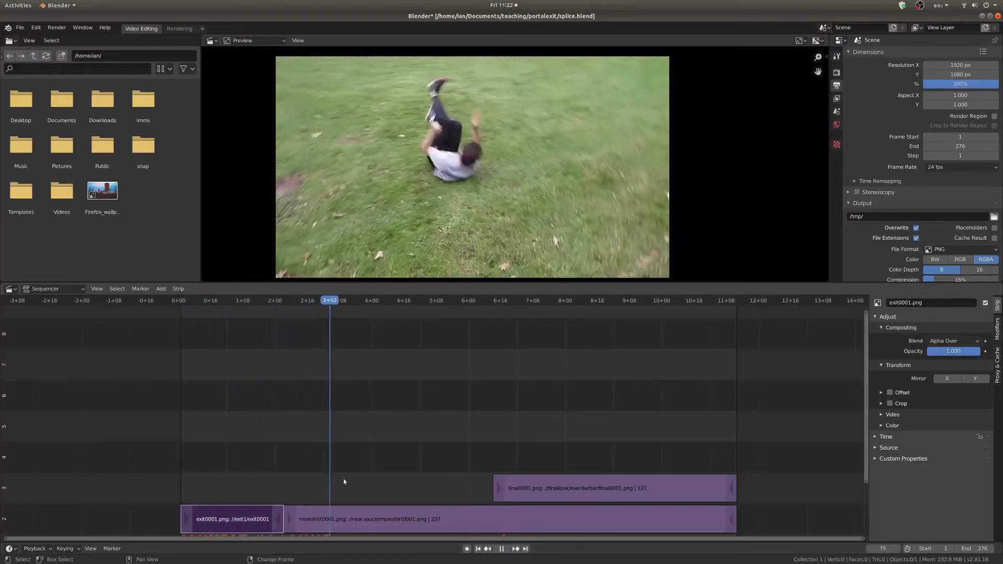
key("space")
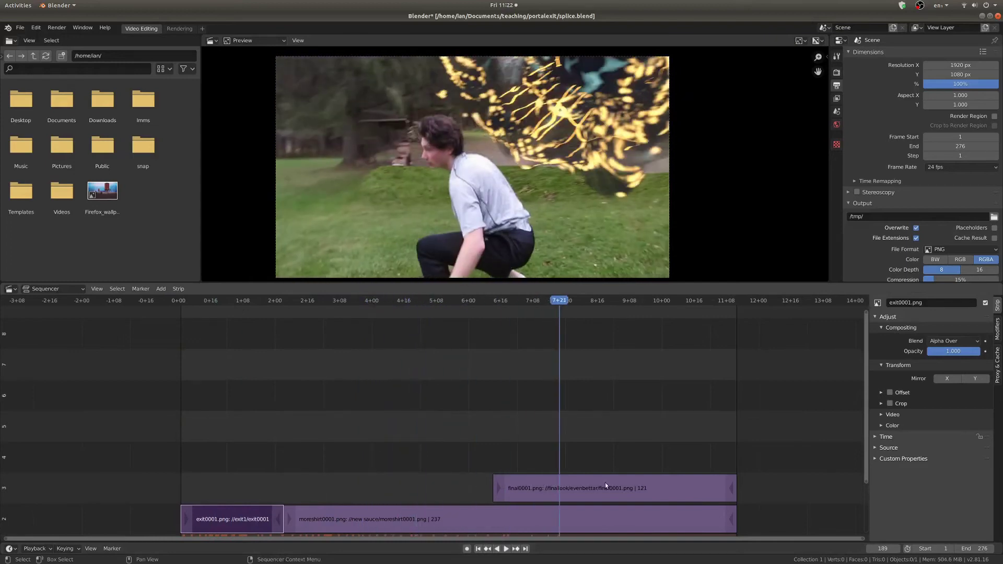
key("h")
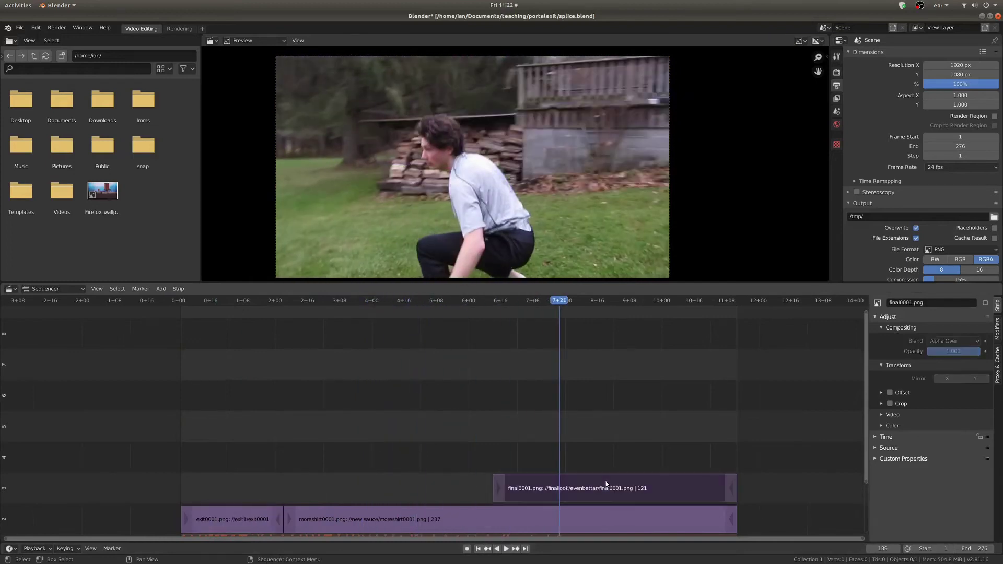
key("alt+h")
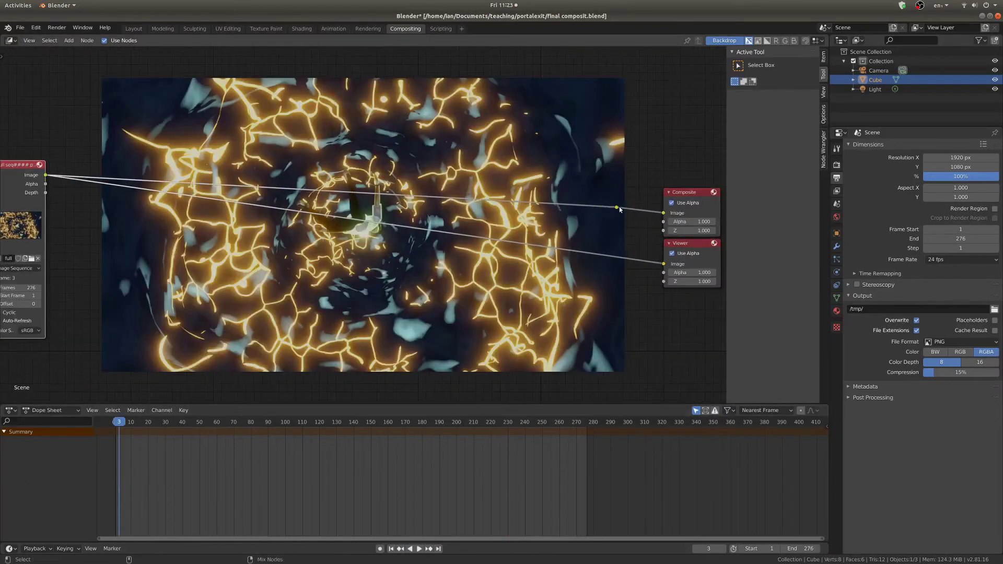
Insert a Lens Distortion node with 0.050 dispersion before the outputs and a Color Balance node ahead of it.
scroll(466, 317, "up", 1)
key("shift+a")
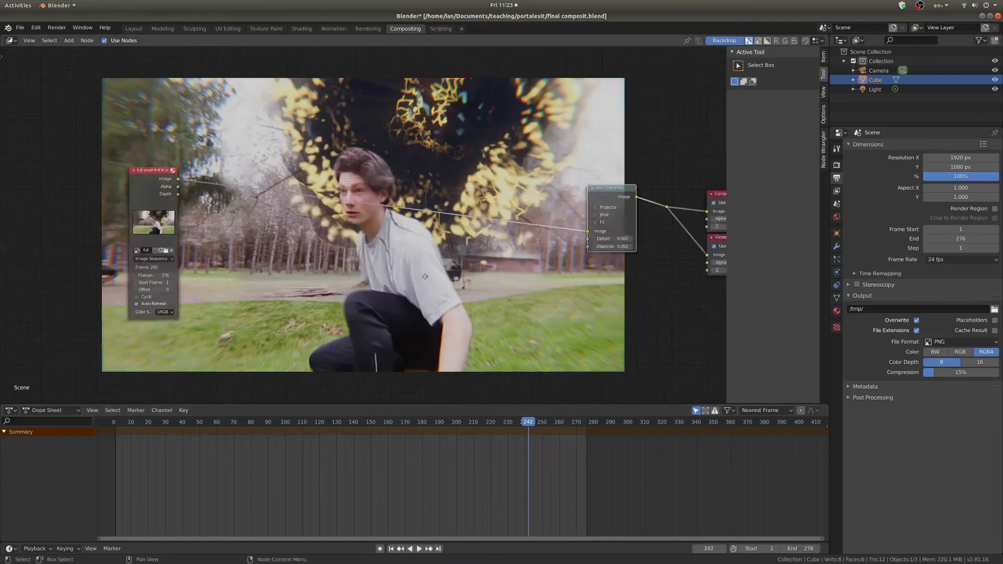
key("shift+a")
mouse_move(376, 261)
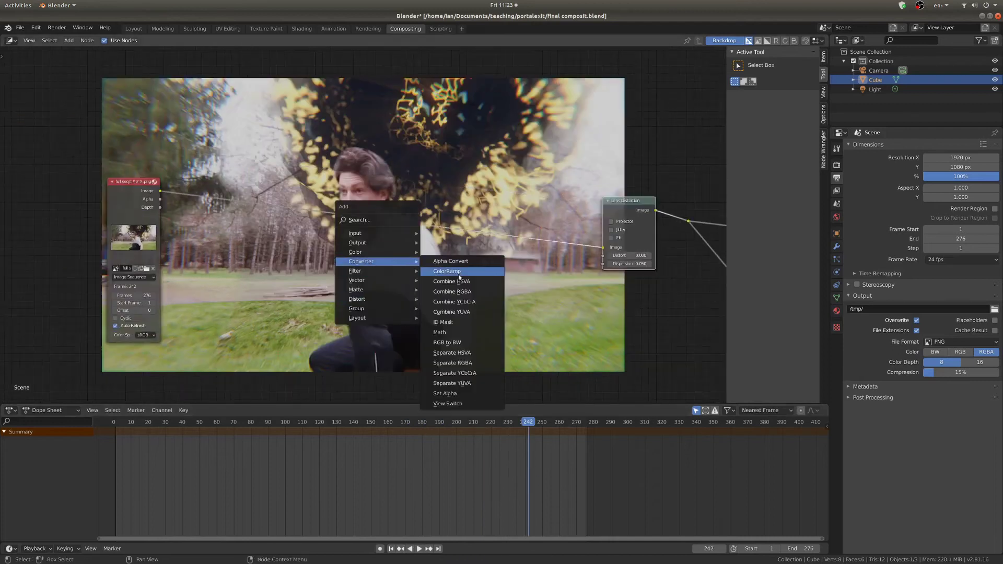
left_click(475, 272)
scroll(194, 316, "up", 3)
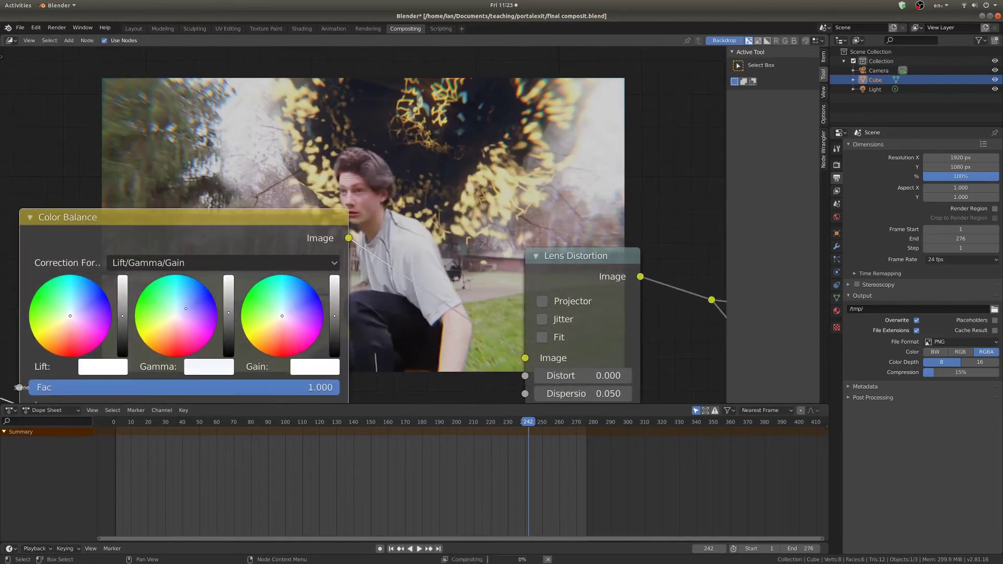
Tint the Color Balance gamma toward blue and the gain slightly toward warm yellow, and move the node closer to Lens Distortion.
left_click(193, 304)
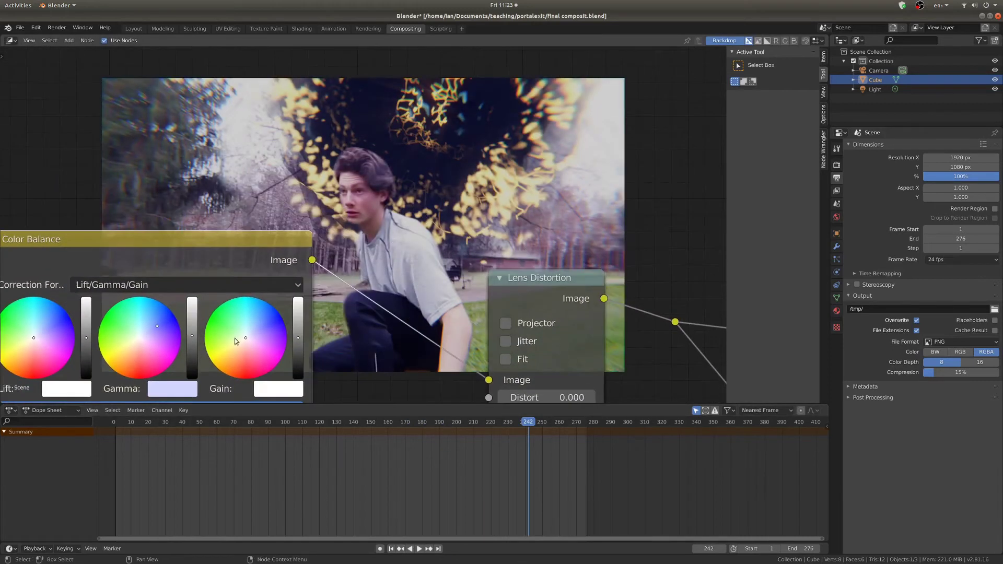
left_click_drag(234, 339, 238, 343)
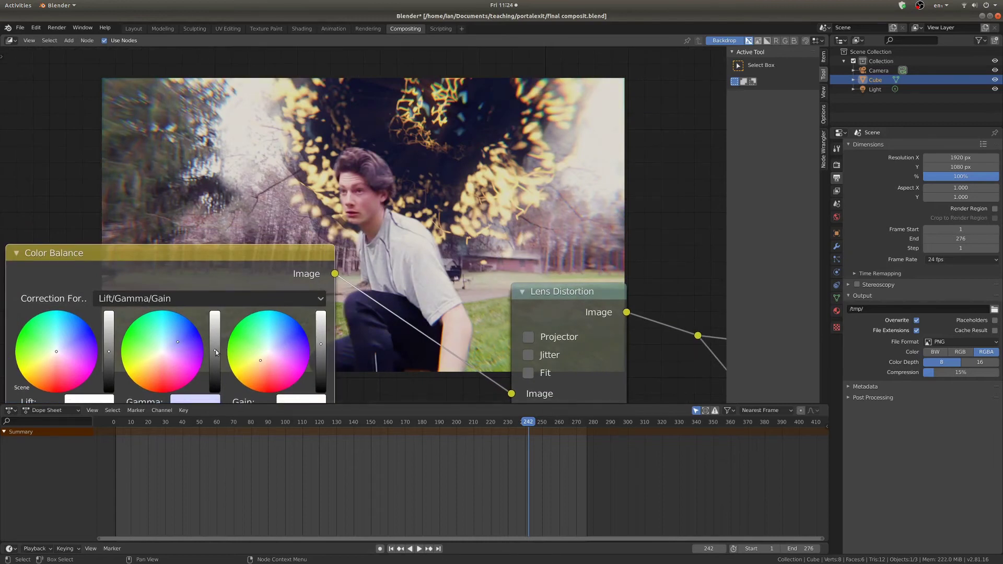
scroll(215, 351, "down", 6)
middle_click_drag(182, 308, 342, 288)
left_click_drag(342, 289, 388, 285)
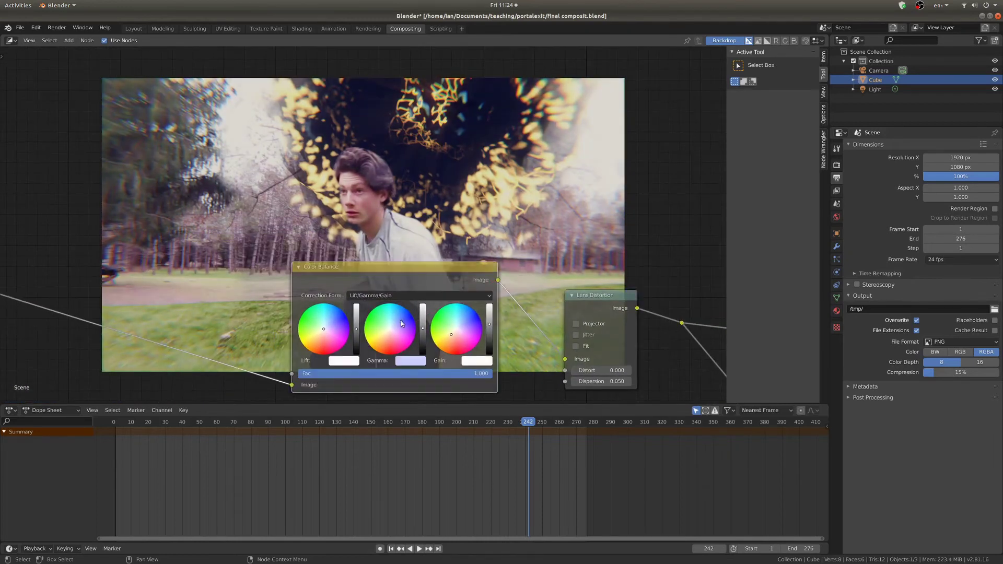
Add a Glare node, feed it from the image sequence and preview its output.
scroll(402, 324, "down", 4)
key("shift+a")
mouse_move(397, 350)
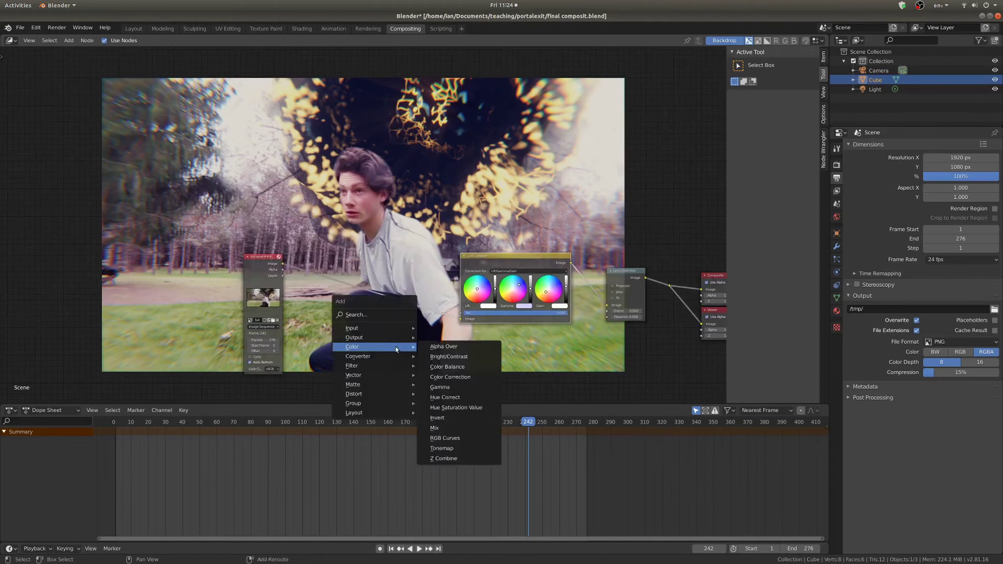
left_click(438, 457)
left_click(334, 313)
middle_click_drag(334, 313, 443, 258)
scroll(444, 258, "up", 1)
left_click_drag(365, 222, 261, 224)
left_click_drag(458, 262, 544, 254)
scroll(368, 350, "up", 10)
left_click(433, 161, "ctrl+shift")
Configure the glare as two streaks with mix 1.000, threshold 0.940 and fade 0.926.
middle_click_drag(259, 233, 37, 175)
middle_click_drag(220, 212, 105, 151)
scroll(105, 150, "up", 3)
mouse_move(105, 152)
left_mouse_down()
mouse_move(128, 152)
mouse_move(66, 169)
left_mouse_up()
left_click_drag(105, 210, 115, 210)
scroll(449, 261, "down", 5)
middle_click_drag(346, 80, 361, 217)
Insert a Mix node set to Add before Color Balance, combining the image sequence with the glare.
key("shift+a")
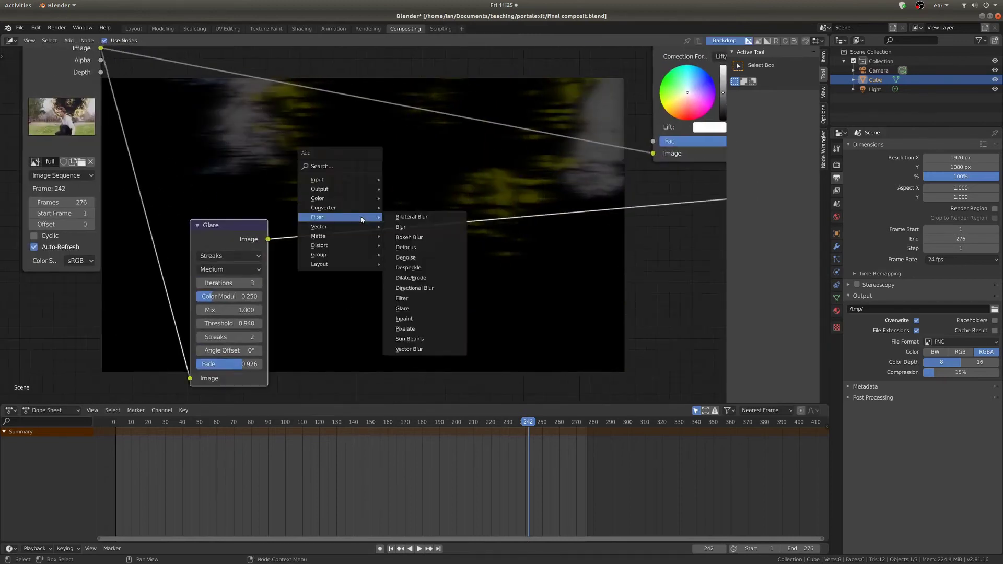
mouse_move(355, 197)
left_click(401, 279)
left_click_drag(437, 171, 435, 171)
left_click(463, 120)
left_click(454, 222)
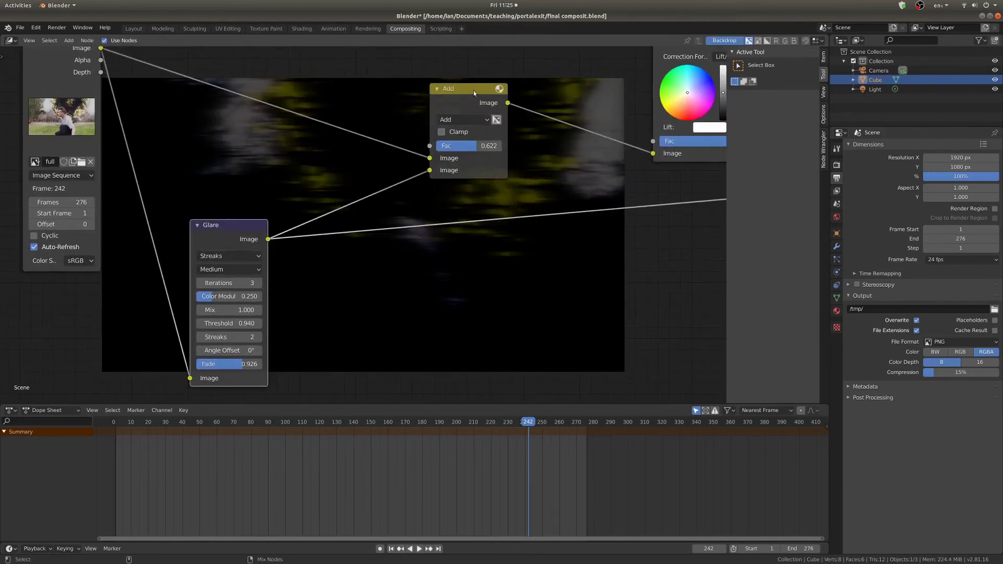
left_click_drag(477, 146, 437, 149)
Preview the glare on its own and lower its threshold.
scroll(366, 219, "up", 3)
left_click(196, 246, "ctrl+shift")
middle_click_drag(202, 266, 208, 218)
left_click_drag(208, 301, 186, 301)
Preview the Add node's result and set its factor to 0.280.
middle_click_drag(444, 141, 449, 289)
left_click(490, 156, "ctrl+shift")
middle_click_drag(491, 172, 502, 201)
left_click_drag(517, 253, 467, 249)
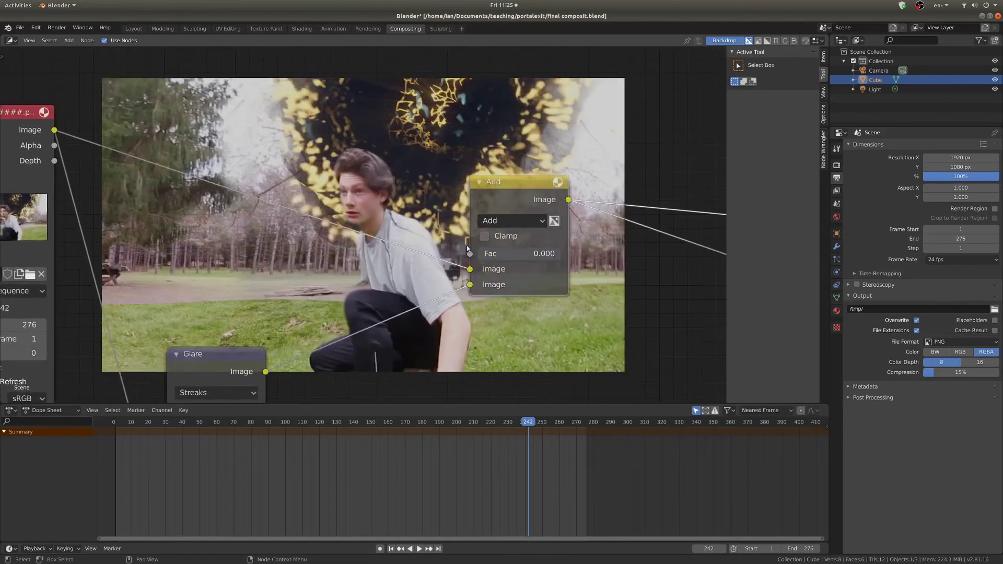
key("Return")
key("Home")
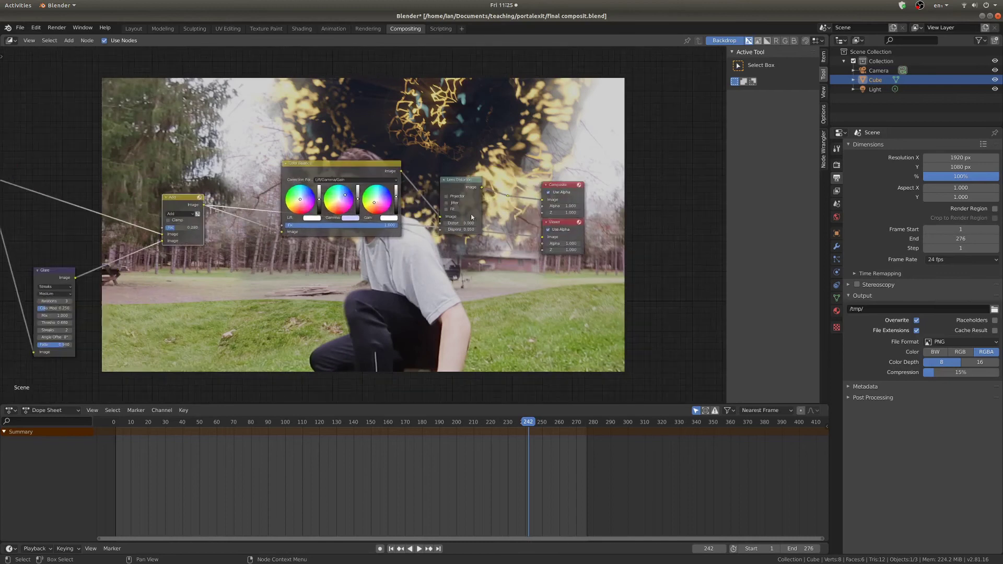
Reposition Color Balance, add an Ellipse Mask node below the chain and maximize the node editor without its sidebar.
left_click_drag(330, 169, 272, 179)
scroll(261, 313, "up", 1)
middle_click_drag(245, 355, 255, 246)
key("shift+a")
mouse_move(244, 299)
left_click(319, 394)
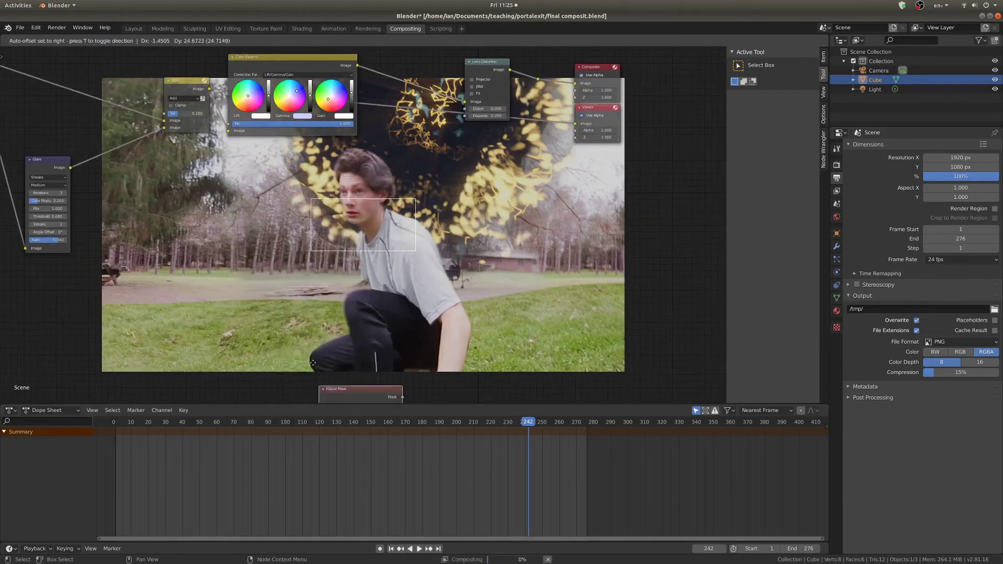
key("ctrl+space")
key("n")
scroll(394, 327, "up", 6)
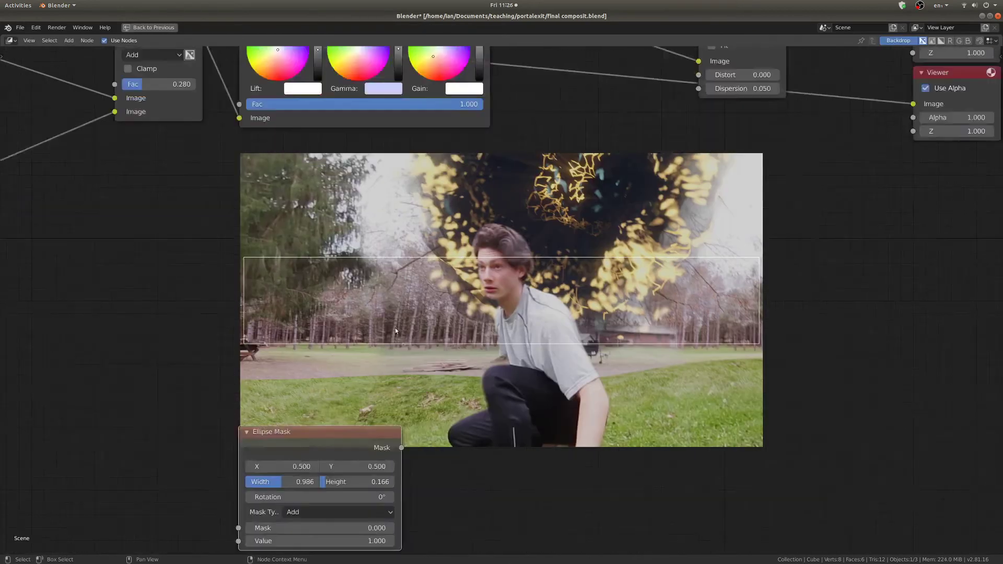
Enlarge the ellipse mask to width 1.070 and height 0.629 and preview it.
middle_click_drag(394, 328, 201, 200)
left_click_drag(151, 366, 160, 366)
left_click_drag(90, 366, 93, 366)
left_click(125, 328, "ctrl+shift")
Insert a Gaussian Blur of 207 in X and Y after the ellipse mask and set the mask's height to 0.570.
key("shift+a")
left_click(325, 337)
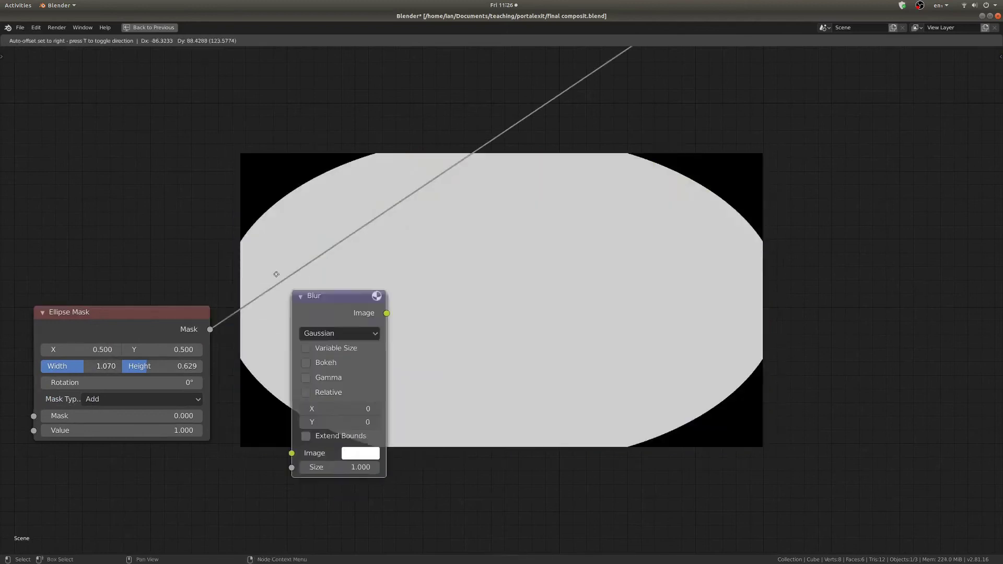
left_click(249, 246)
left_click_drag(312, 378, 345, 389)
scroll(95, 369, "down", 2)
middle_click_drag(95, 369, 89, 340)
left_click_drag(144, 341, 142, 340)
middle_click_drag(281, 349, 285, 355)
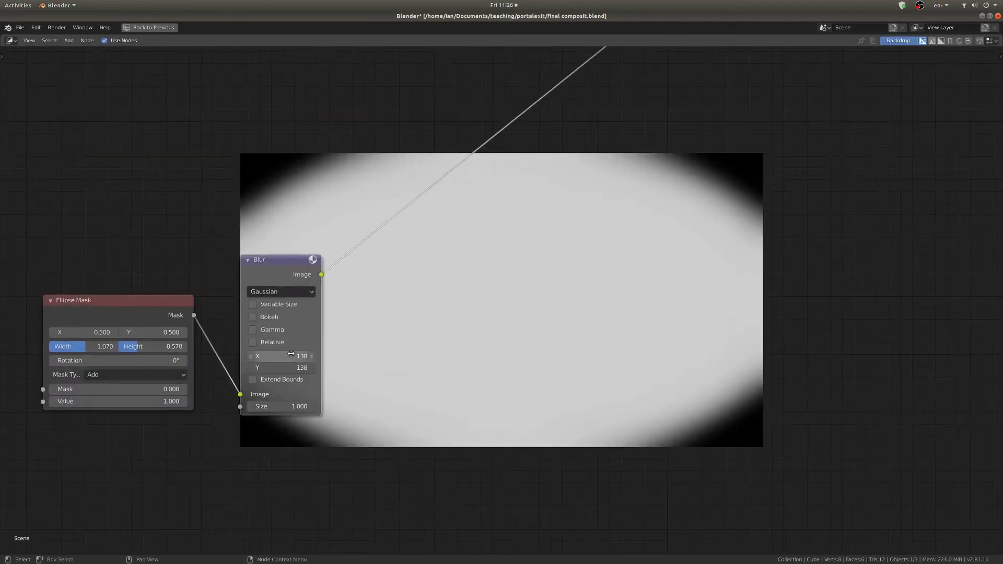
left_click_drag(286, 356, 303, 367)
Insert a Mix node between Color Balance and Lens Distortion and preview its output.
scroll(475, 240, "down", 3)
middle_click_drag(474, 240, 488, 330)
key("shift+a")
mouse_move(488, 330)
left_click(574, 395)
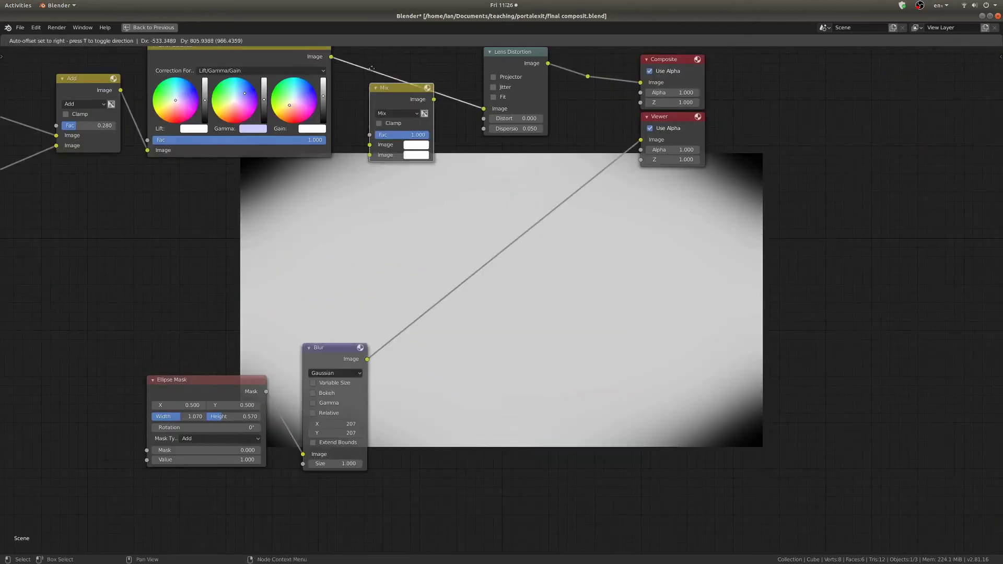
left_click(403, 115, "ctrl+shift")
Build a vignette by using the blurred mask as the Mix factor, black as first image and the colour-balanced footage as second.
scroll(410, 109, "up", 1)
middle_click_drag(414, 107, 499, 177)
left_click_drag(452, 171, 453, 182)
scroll(480, 156, "up", 3)
left_click(498, 140)
left_click(594, 242)
scroll(594, 365, "down", 3)
middle_click_drag(587, 364, 521, 360)
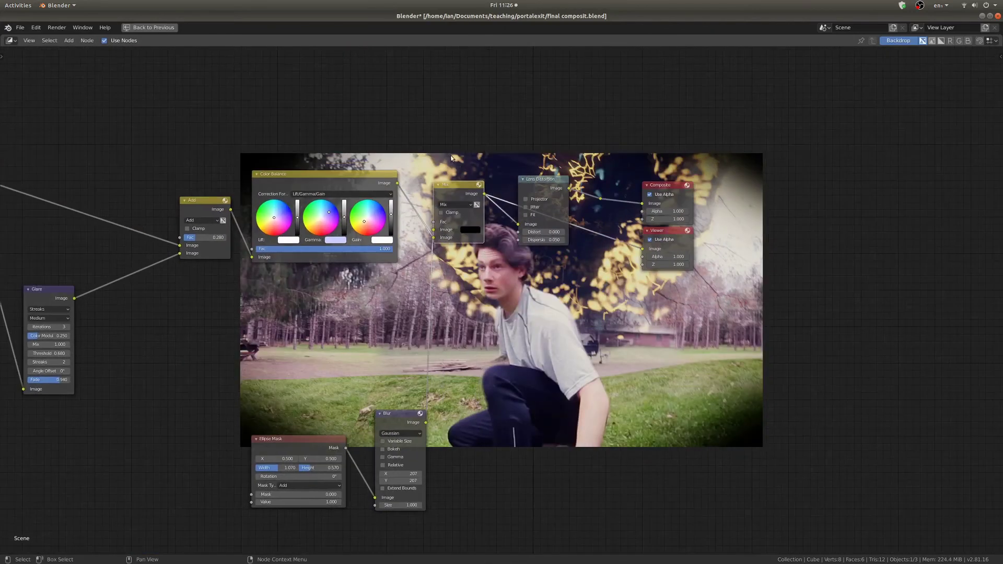
Move the Mix, Lens Distortion and output nodes farther from Color Balance to make room.
left_click_drag(450, 155, 673, 251)
key("g")
left_click(846, 281)
Add an RGB Curves node fed by Color Balance and connect it to the Mix node's first image in place of black.
scroll(533, 313, "up", 3)
key("shift+a")
mouse_move(392, 256)
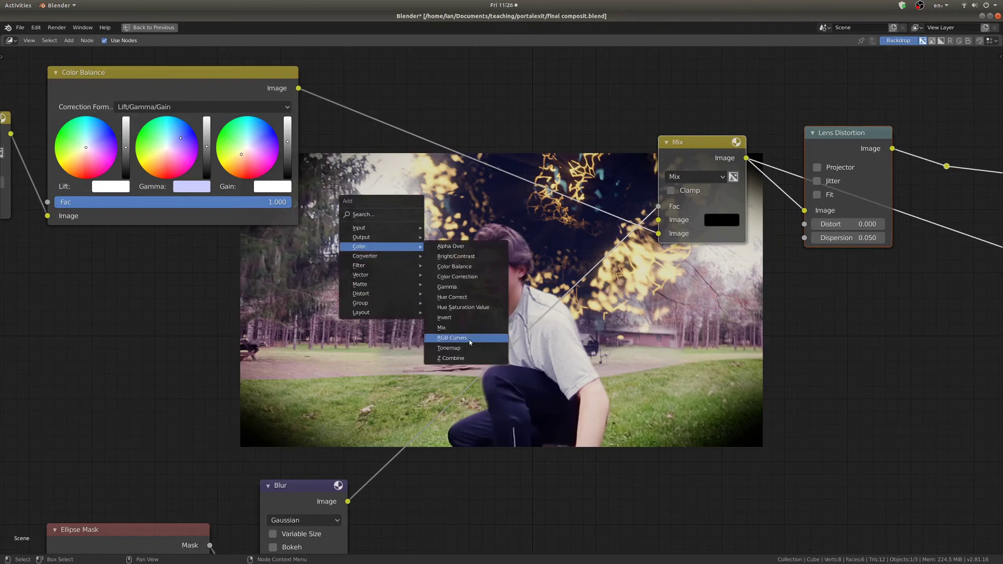
left_click(469, 342)
left_click(335, 175)
key("ctrl+x")
left_click(796, 416)
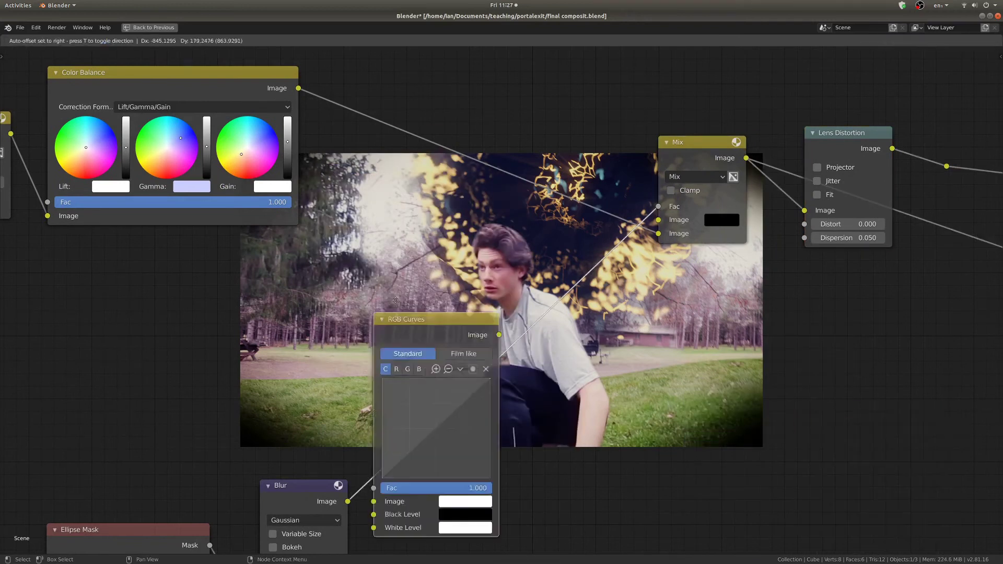
left_click_drag(600, 205, 659, 220)
Darken the vignette by pulling the RGB curve down to about X 0.706, Y 0.302, checking the Mix result.
middle_click_drag(661, 267, 441, 152)
scroll(441, 152, "up", 1)
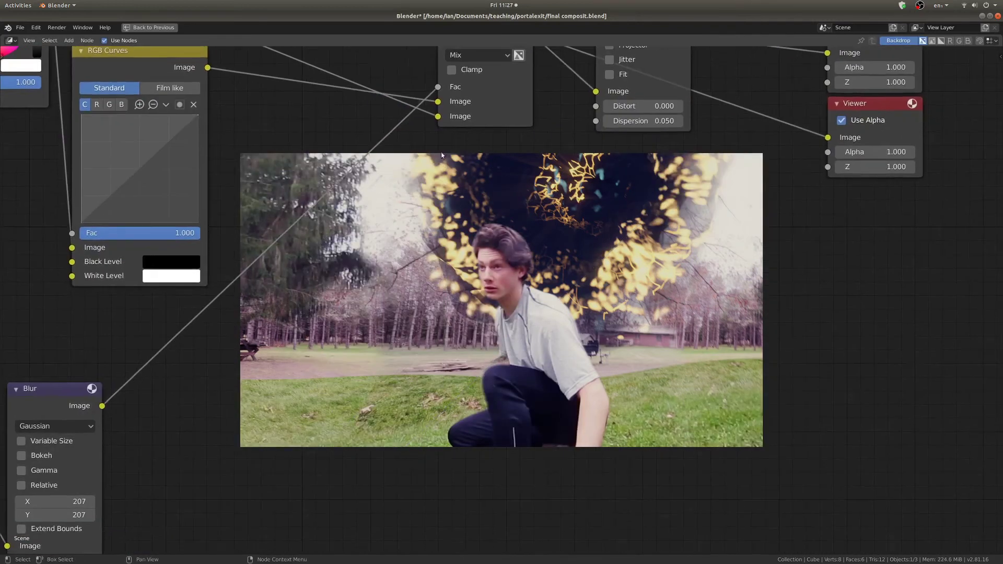
left_click_drag(151, 192, 155, 191)
scroll(486, 402, "down", 4)
left_click(480, 133, "ctrl+shift")
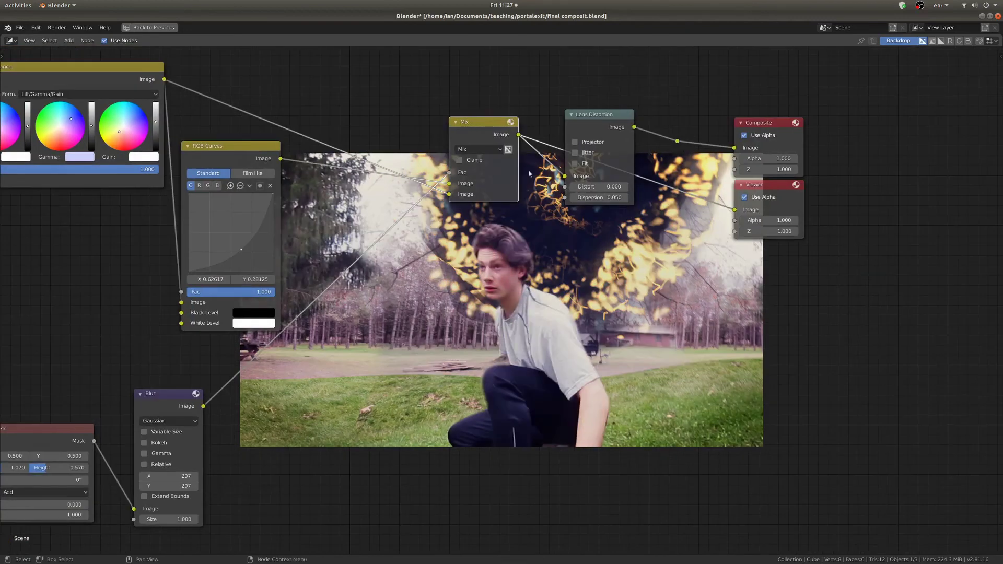
middle_click_drag(292, 313, 249, 218)
left_click_drag(220, 124, 208, 156)
left_click(227, 92)
Preview the blurred mask and refine the vignette shape with ellipse width 0.962, height 0.552 and a blur of 229 in X and Y.
middle_click_drag(161, 360, 207, 259)
scroll(207, 259, "up", 1)
left_click(192, 260, "ctrl+shift")
middle_click_drag(11, 276, 99, 271)
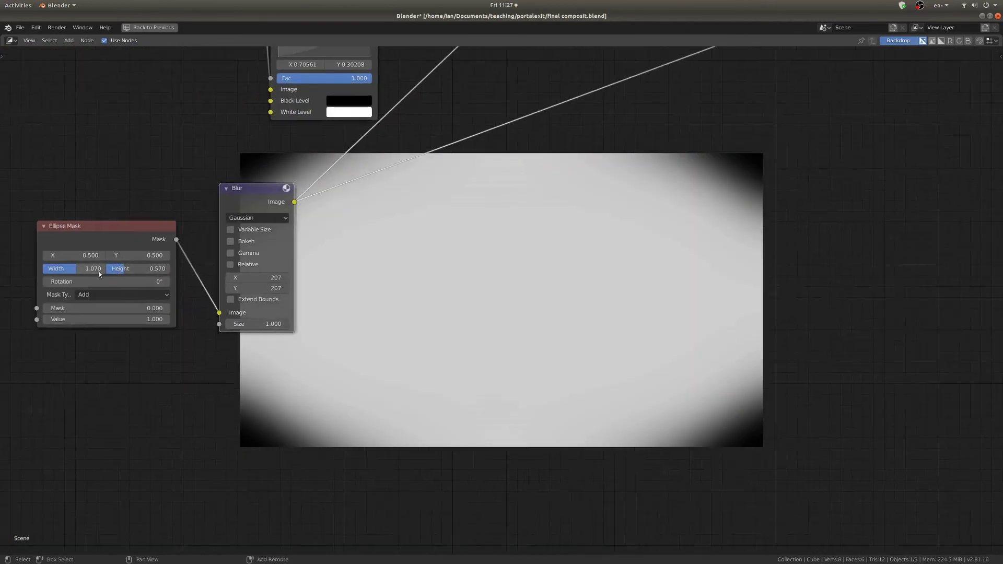
mouse_move(99, 272)
left_mouse_down()
mouse_move(74, 271)
mouse_move(115, 270)
left_mouse_up()
left_click_drag(252, 278, 261, 288)
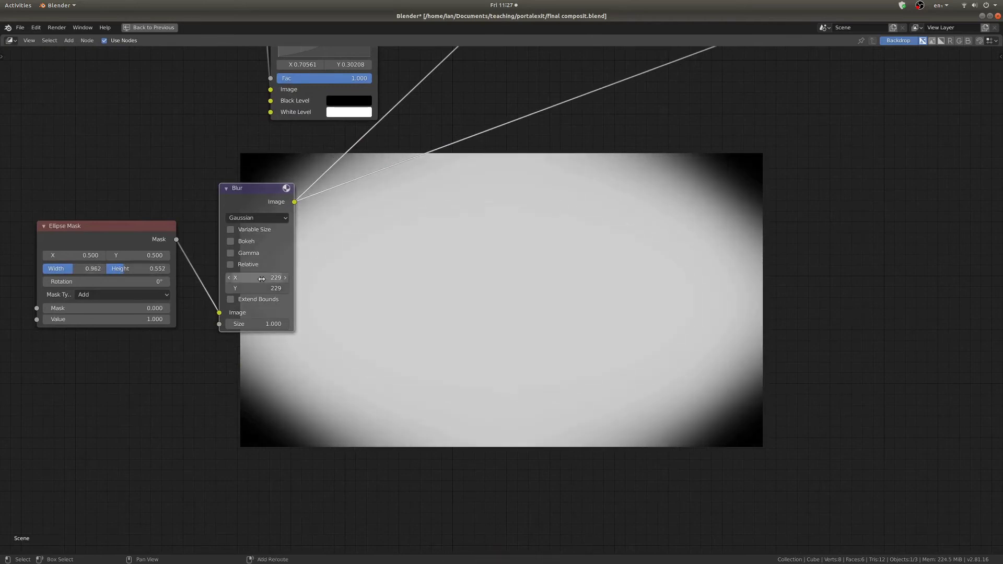
Preview the composited footage with the vignette and set the Lens Distortion node's dispersion to 0.02.
scroll(612, 88, "down", 7)
middle_click_drag(612, 89, 523, 296)
left_click(637, 195, "ctrl+shift")
scroll(572, 178, "up", 2)
middle_click_drag(599, 251, 553, 140)
scroll(572, 178, "up", 3)
scroll(564, 129, "up", 8)
left_click(554, 53)
type("0.02")
key("Return")
Fit the rendered full sequence's frame in the preview and choose Standard as the color management view transform.
scroll(553, 140, "up", 1)
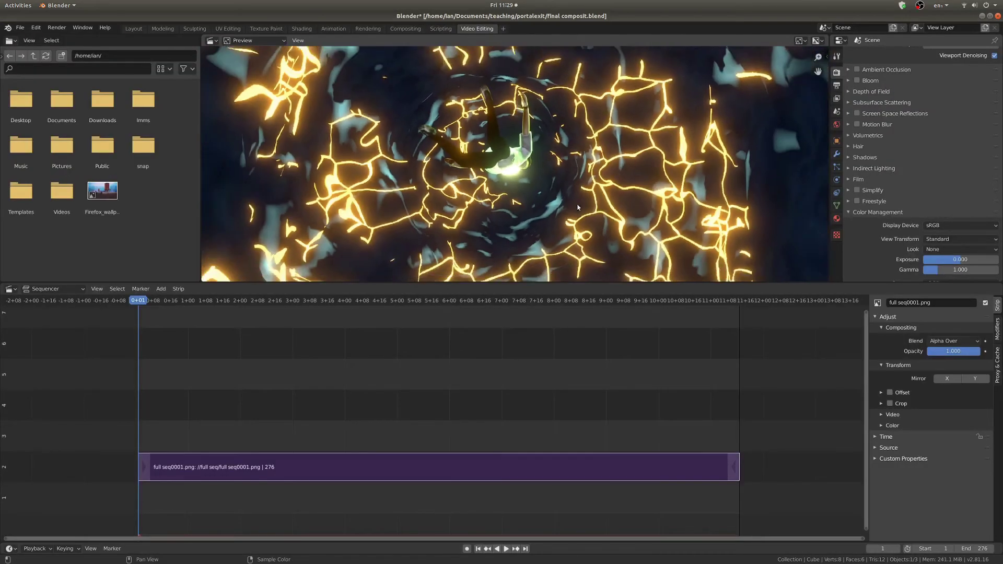
scroll(577, 207, "down", 1)
scroll(646, 174, "down", 1)
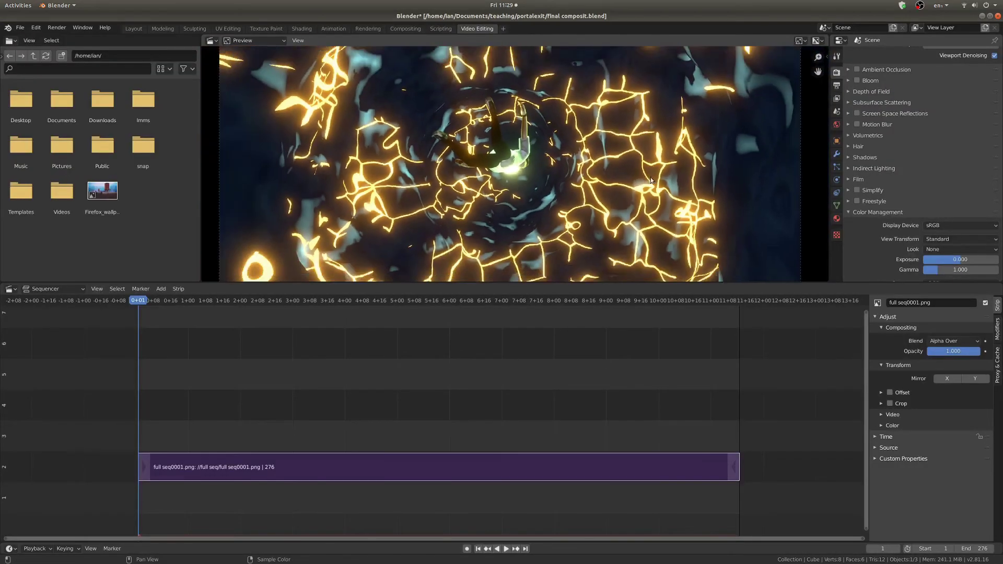
left_click(938, 239)
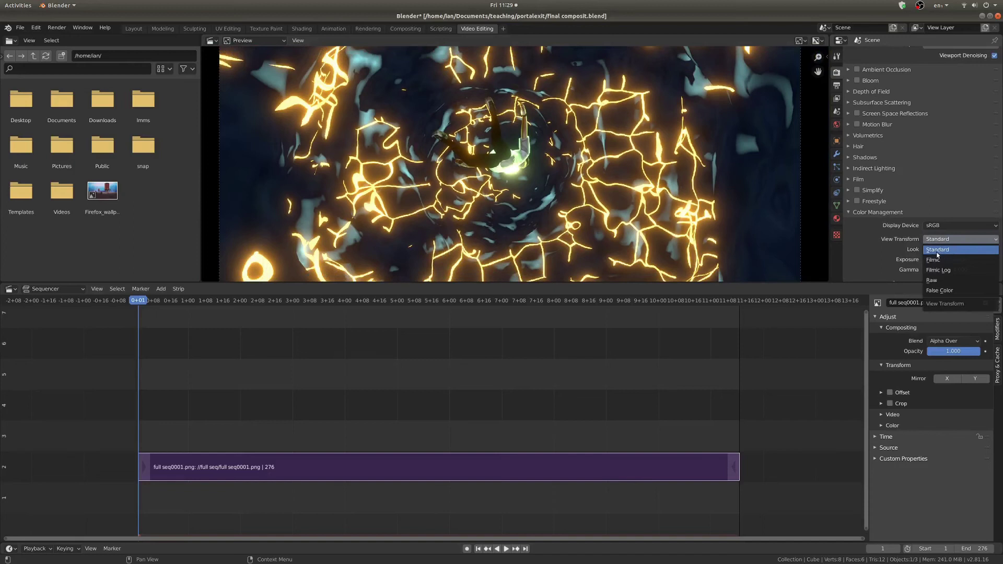
left_click(938, 251)
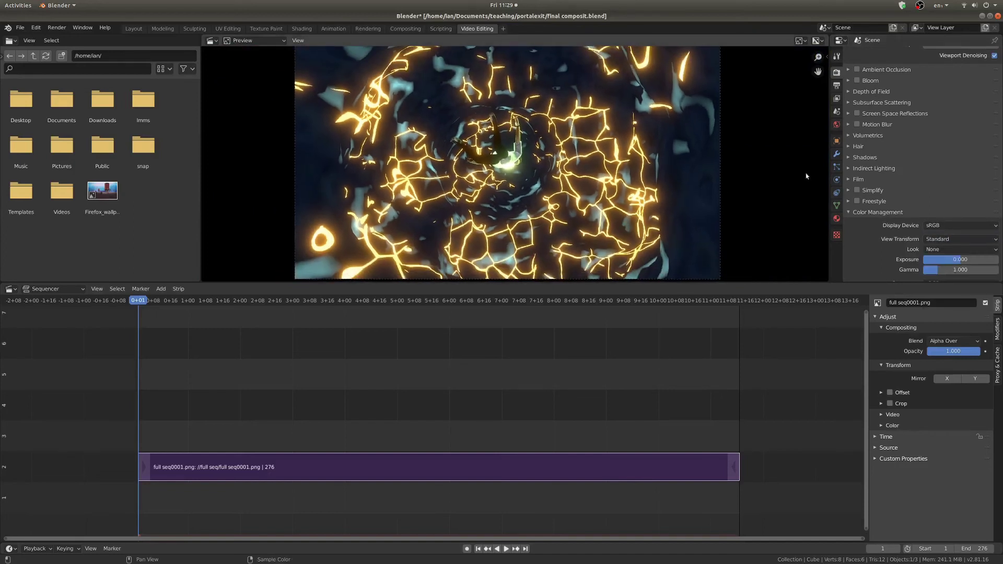
scroll(858, 149, "down", 2)
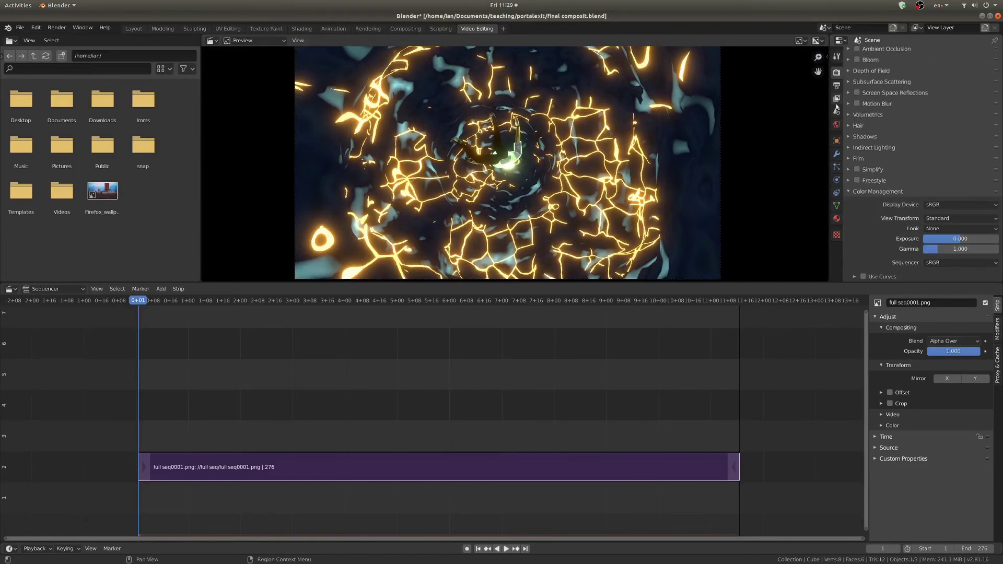